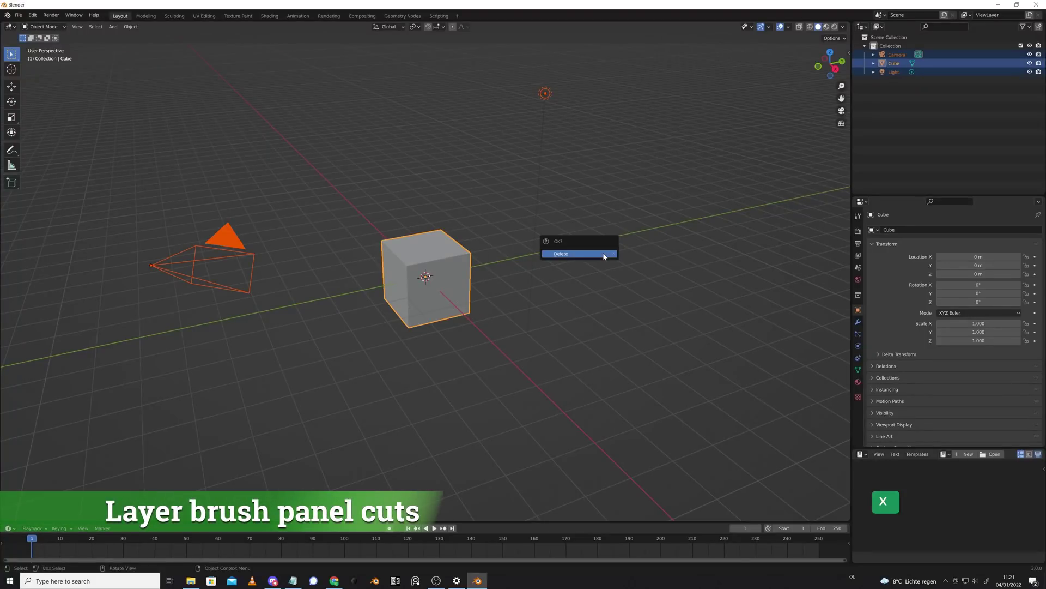
- Delete the default cube, camera and light, and add a Round Cube
click(603, 257)
key(shift+a)
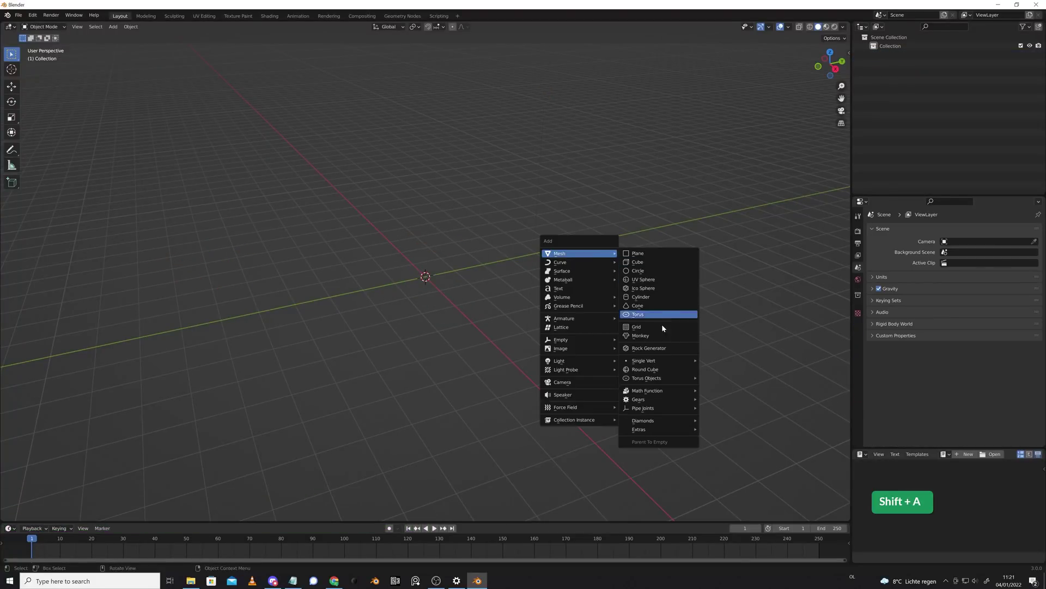
click(678, 374)
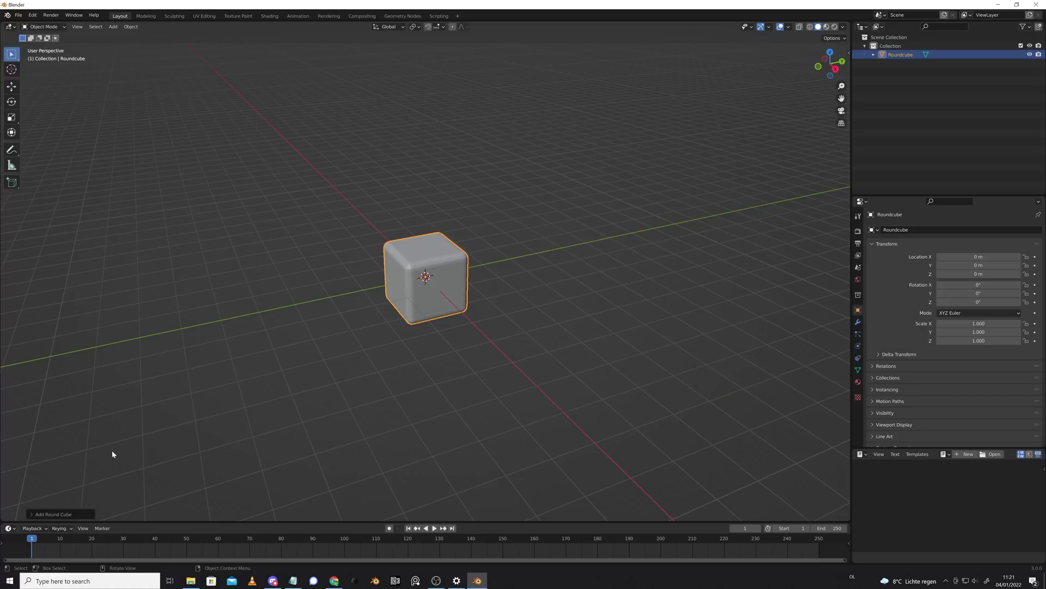
- Apply the Octahedron preset to the Round Cube to make it a sphere
click(31, 512)
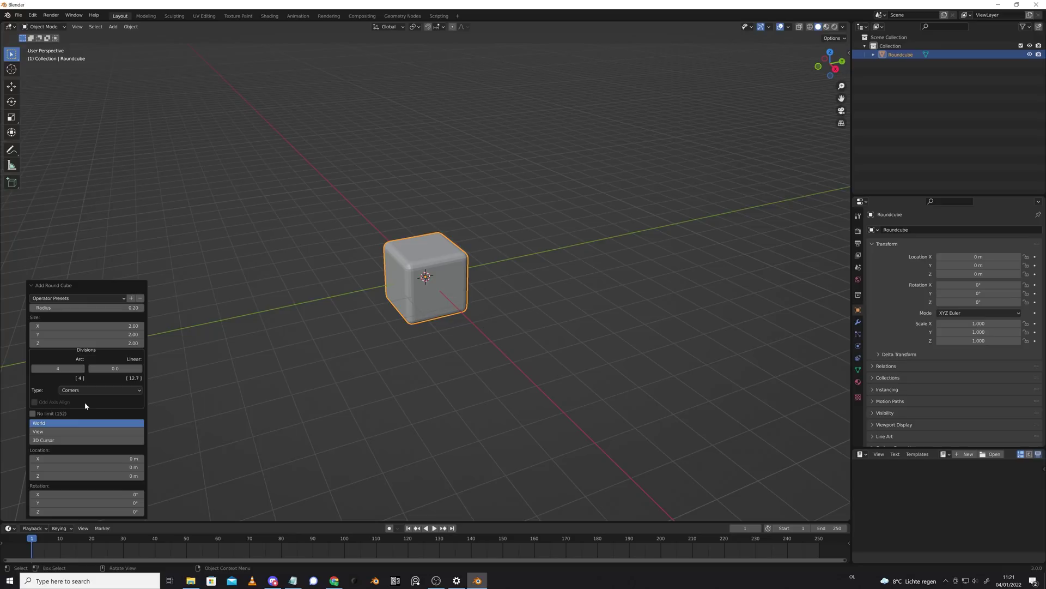
click(77, 300)
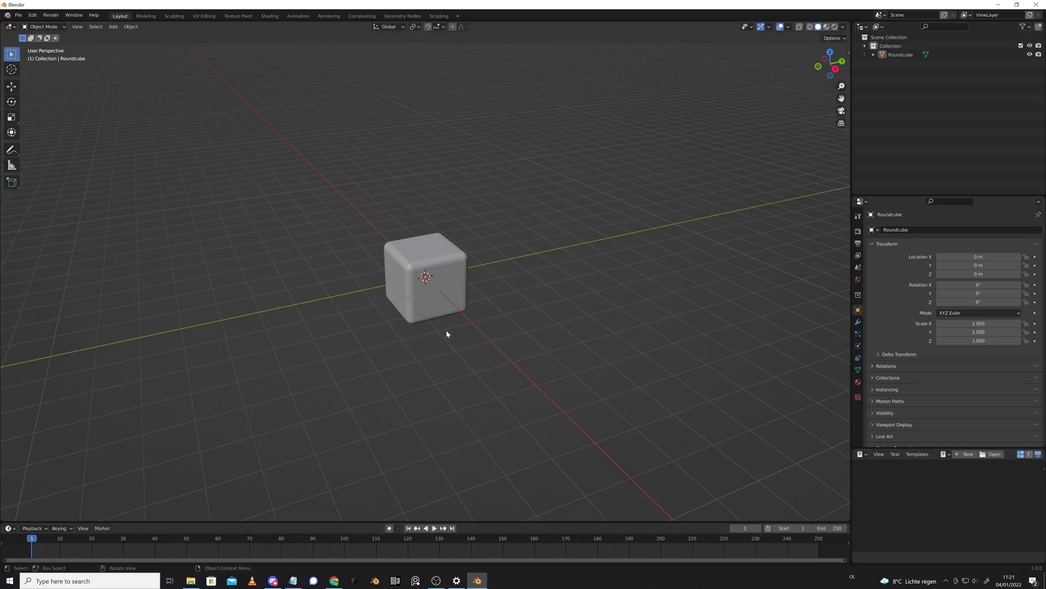
click(440, 312)
key(F9)
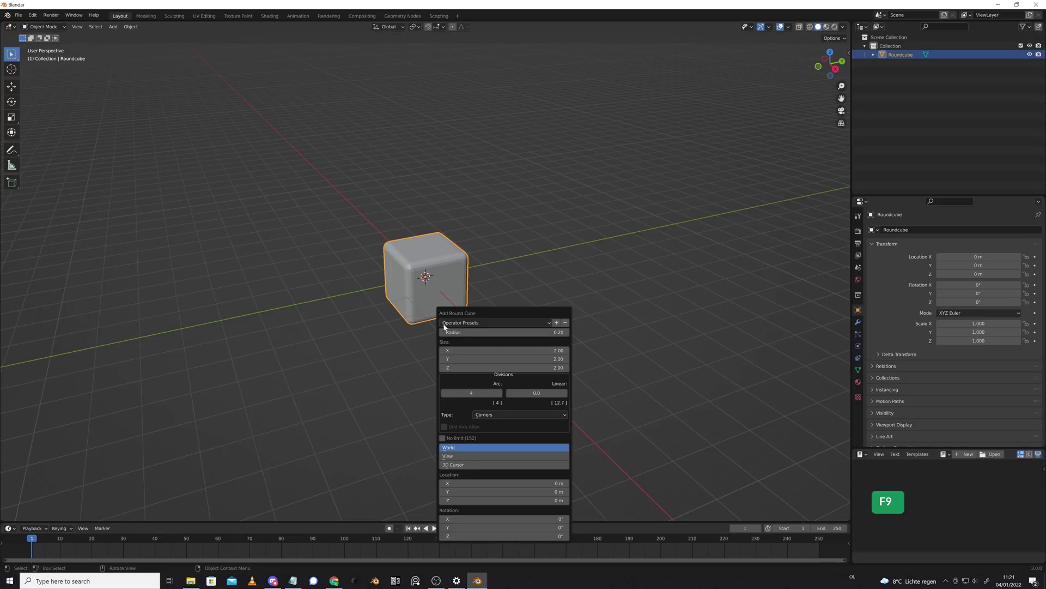
click(466, 326)
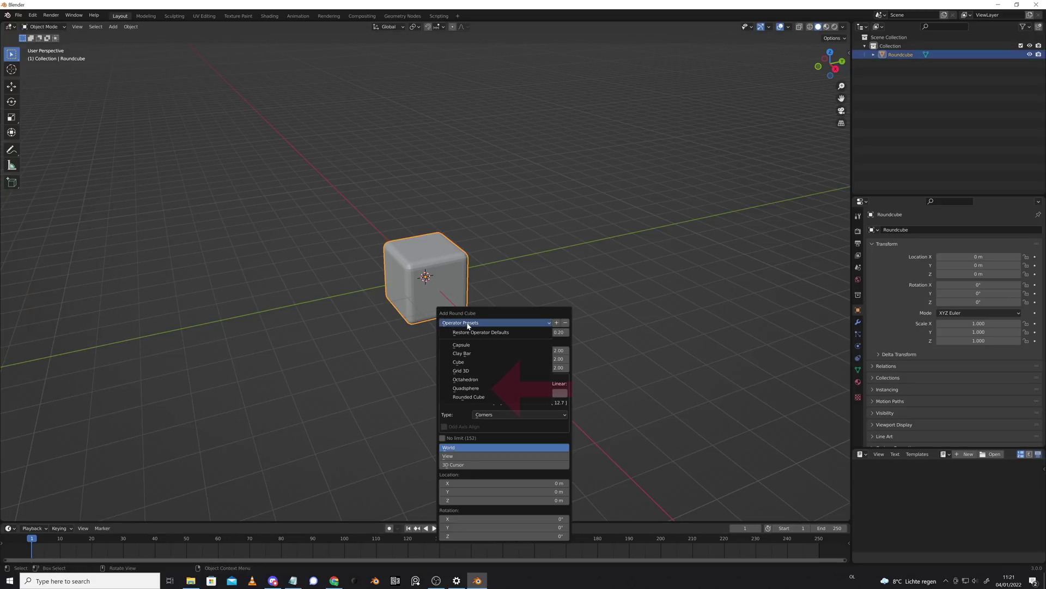
click(496, 381)
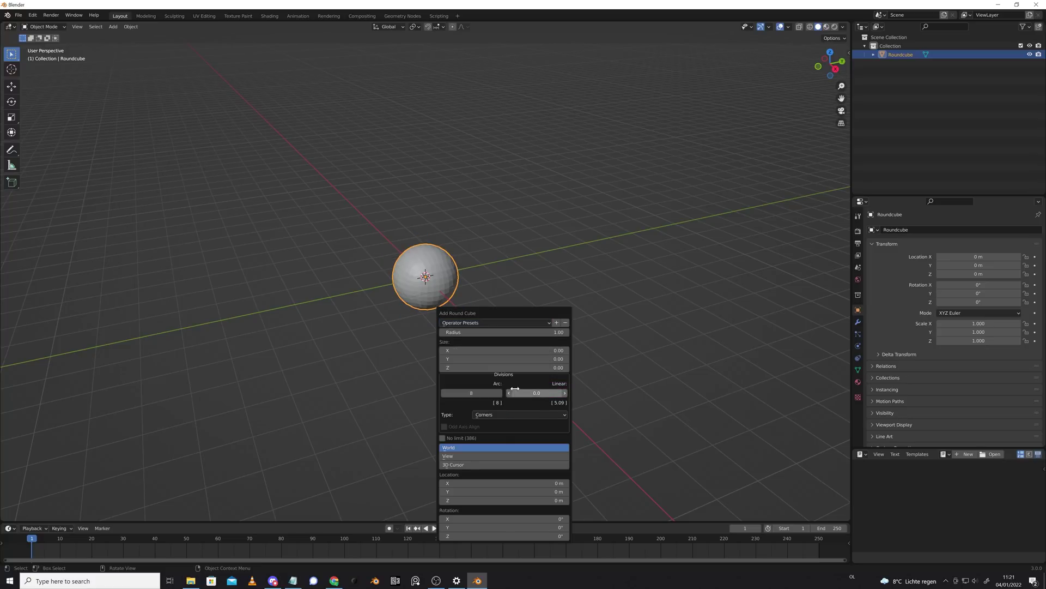
click(522, 264)
- Add a Multires modifier subdivided to level 5 and shade the sphere smooth
click(441, 270)
scroll(442, 270, up, 2)
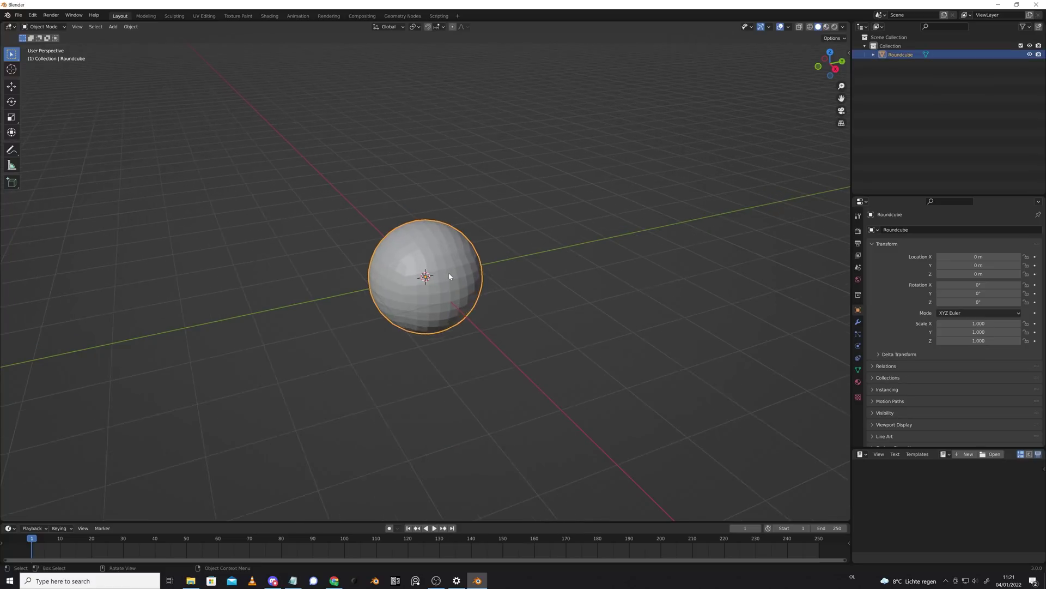
scroll(685, 274, up, 3)
click(857, 322)
click(905, 230)
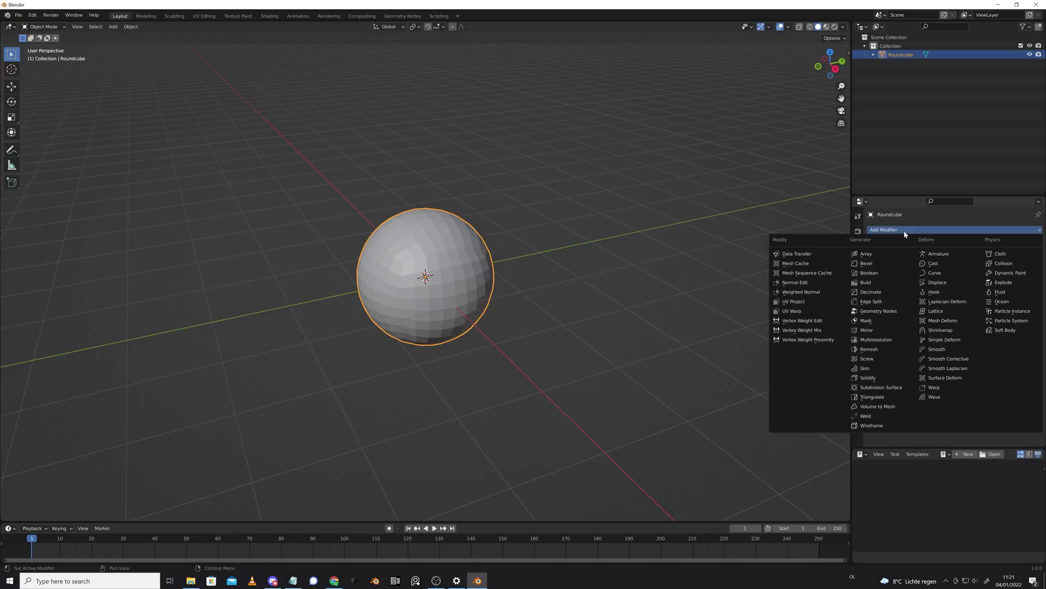
click(891, 340)
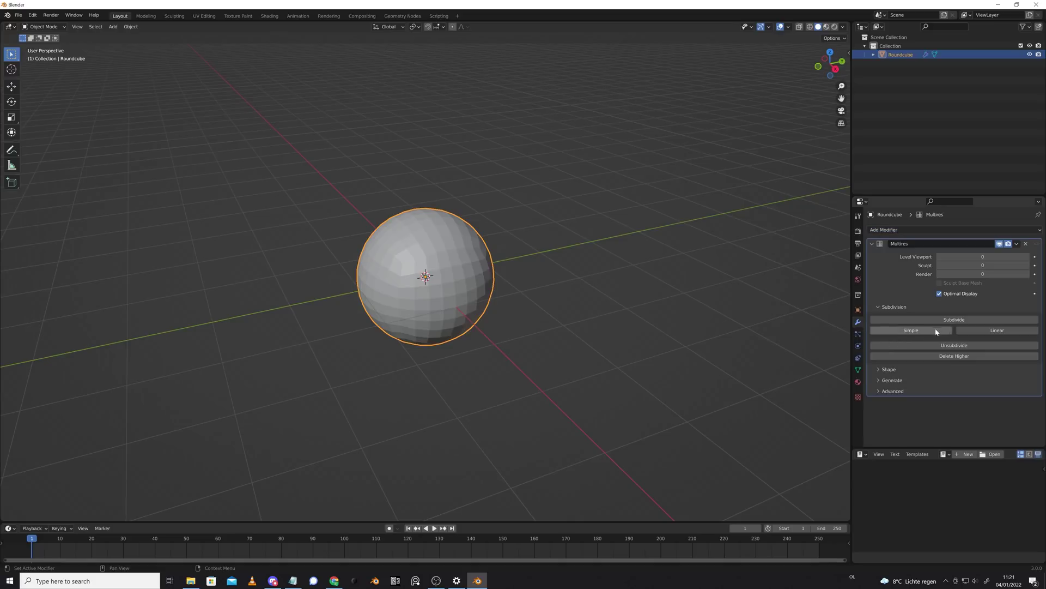
click(950, 320)
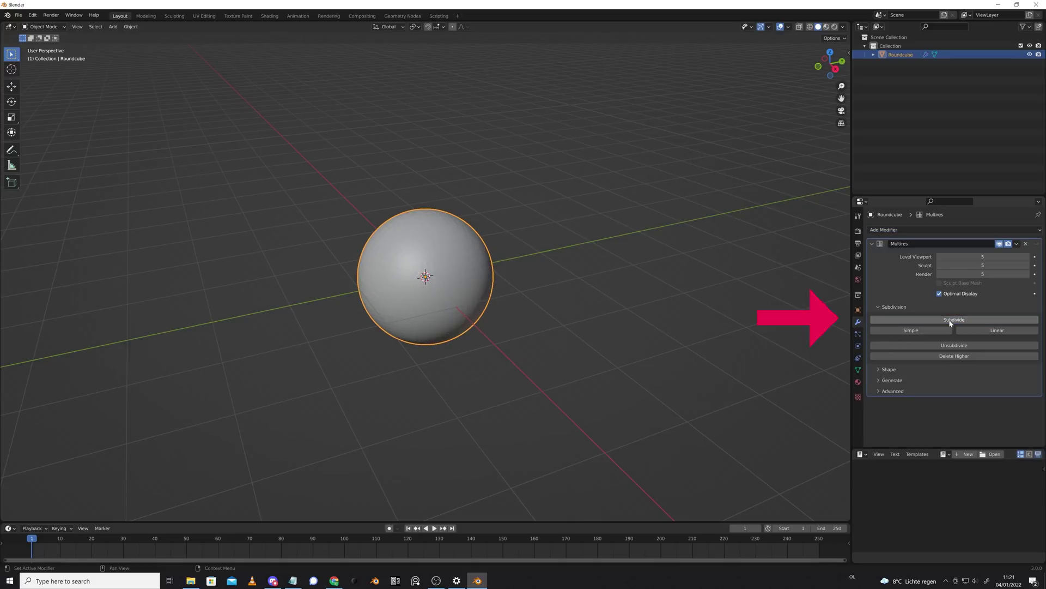
right_click(432, 271)
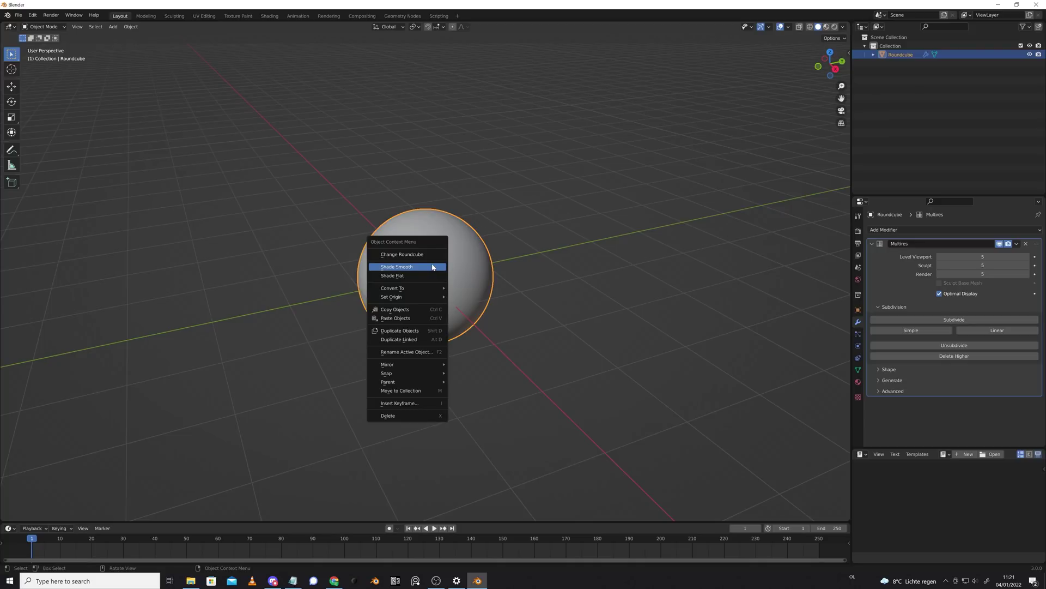
click(432, 266)
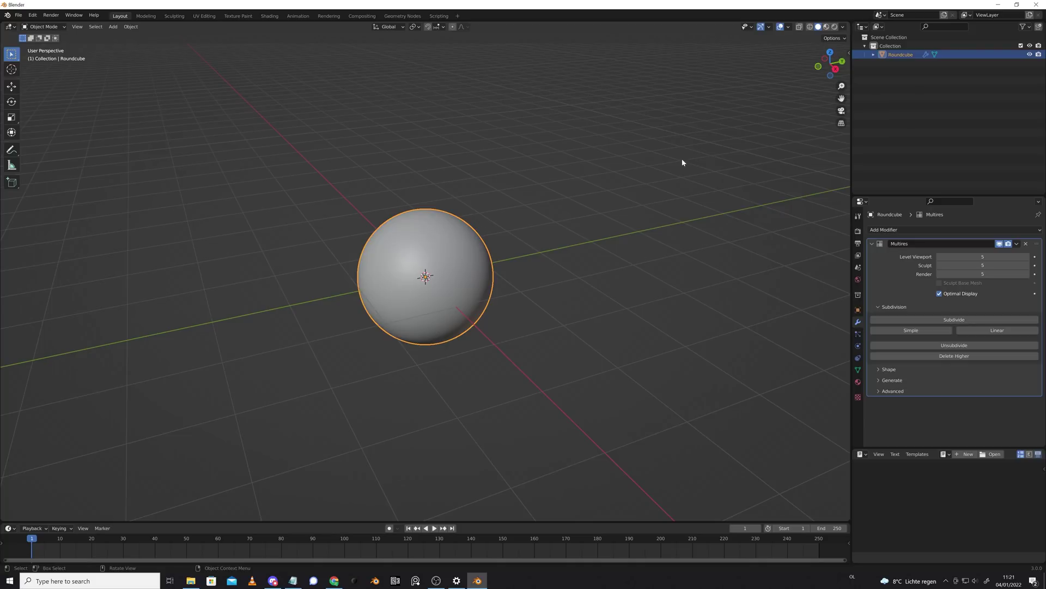
- Set viewport shading to the red MatCap with Cavity enabled
click(844, 26)
click(838, 69)
click(835, 88)
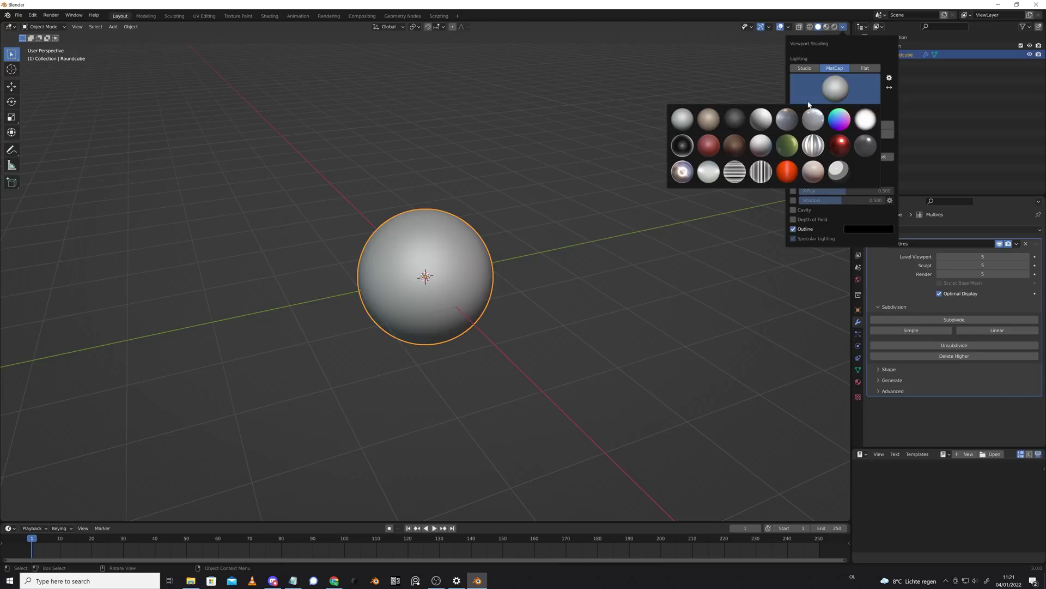
click(709, 145)
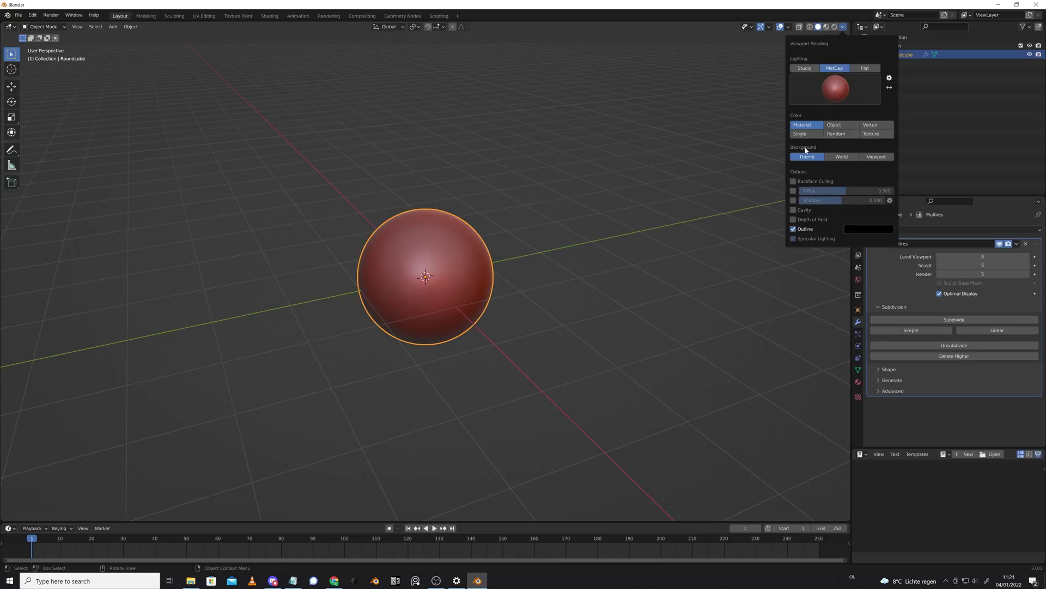
click(793, 210)
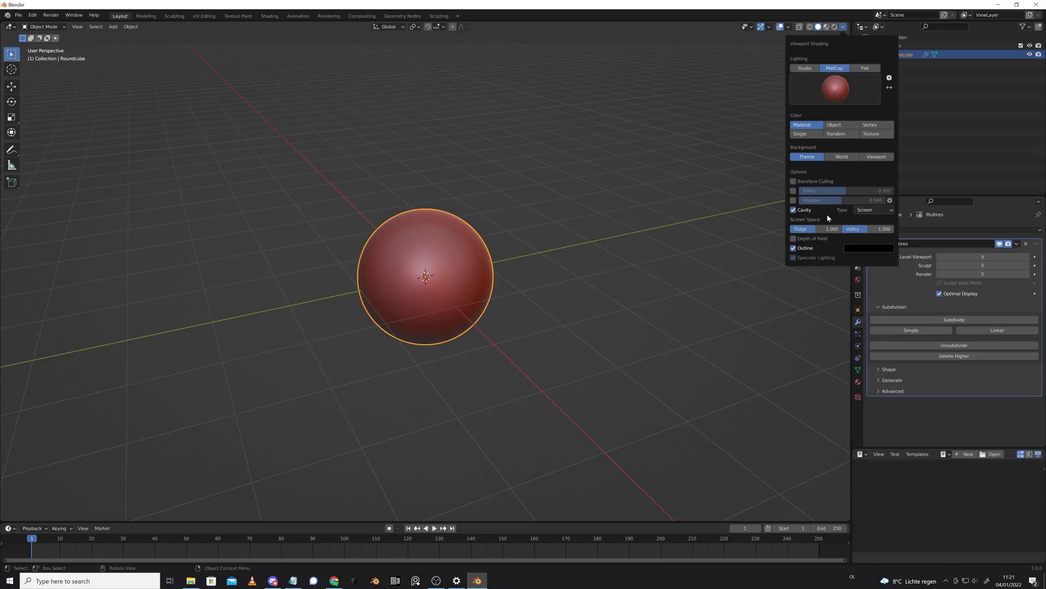
text(gz)
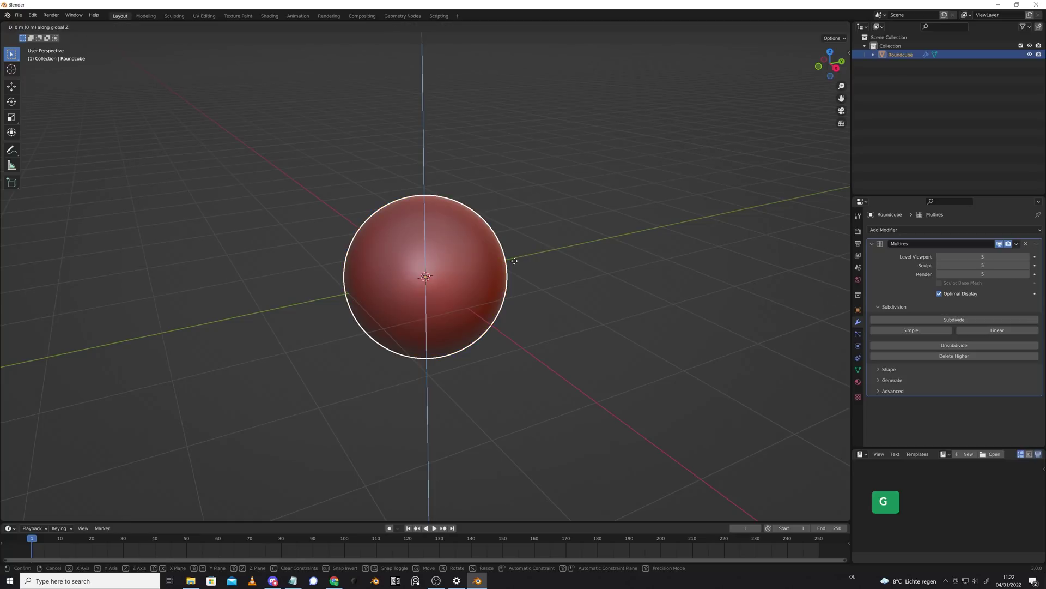
text(1)
- Raise the sphere 1 m on Z and switch to Sculpt Mode
click(514, 260)
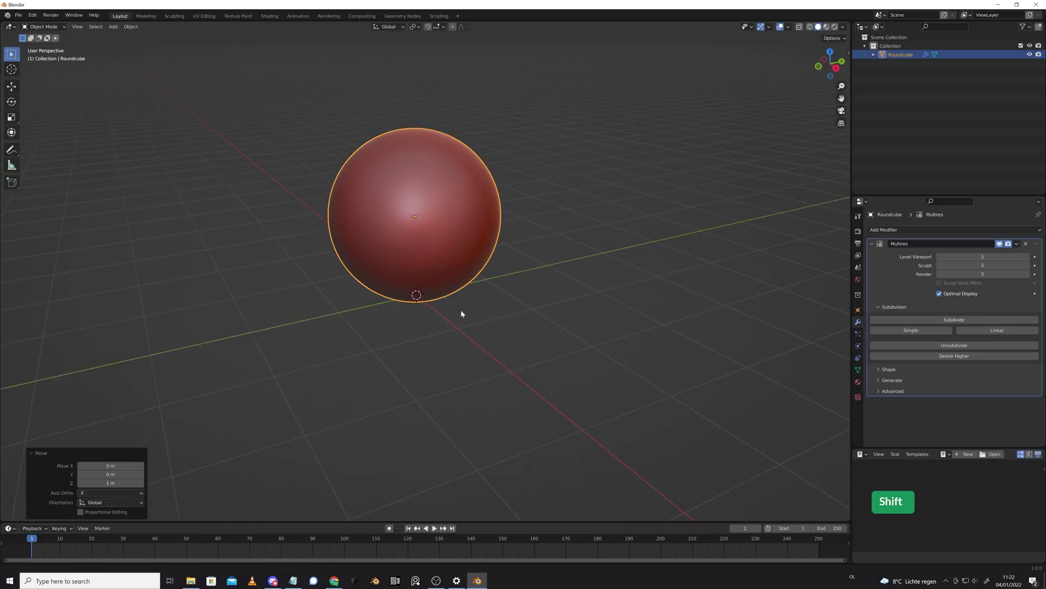
mouse_move(514, 260)
shift+middle_down()
mouse_move(447, 354)
mouse_move(498, 297)
shift+middle_up()
scroll(448, 353, up, 2)
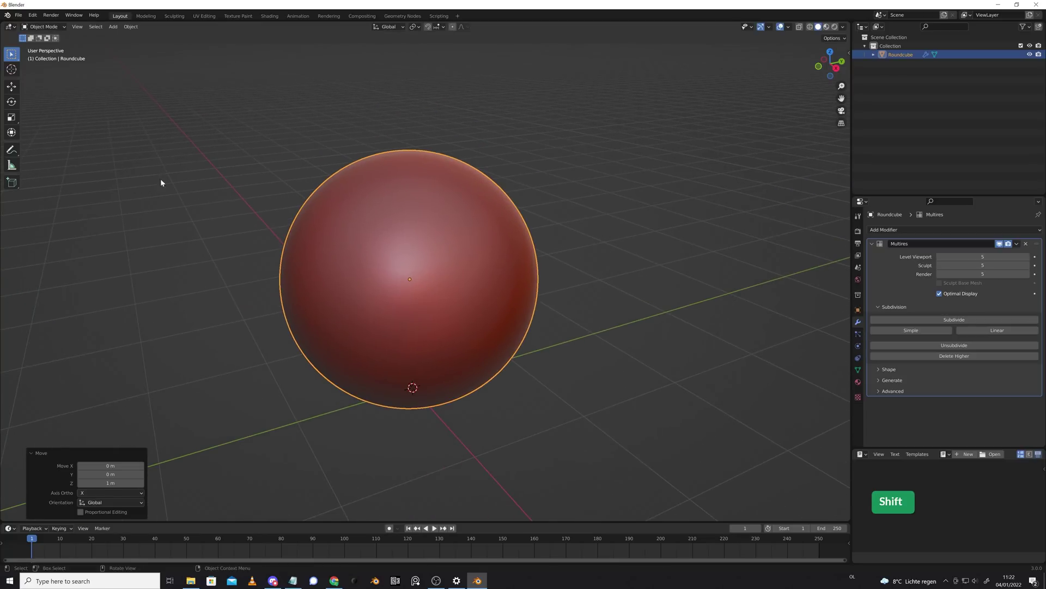
click(51, 30)
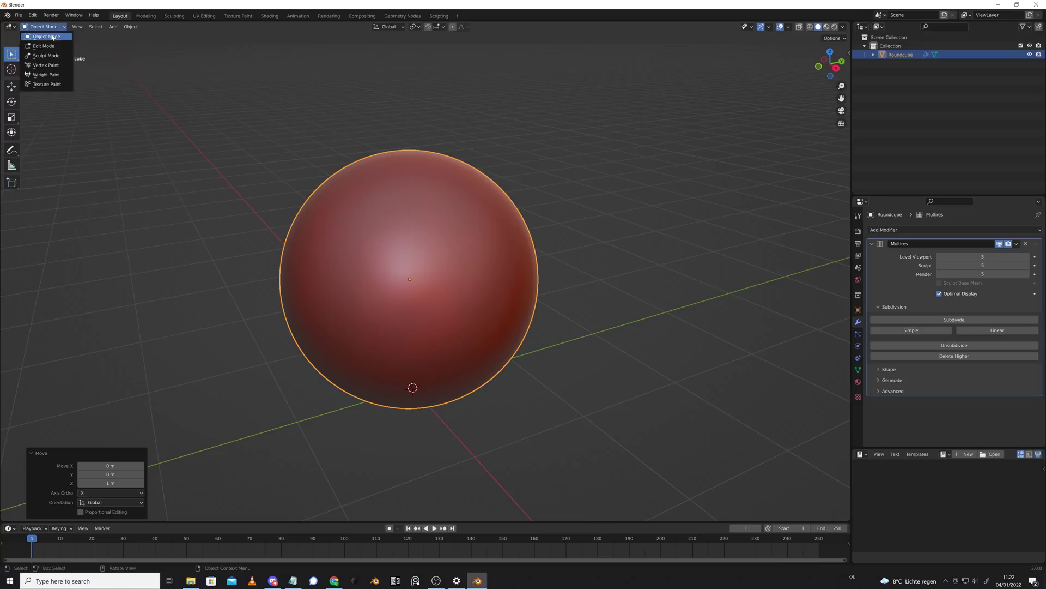
click(40, 56)
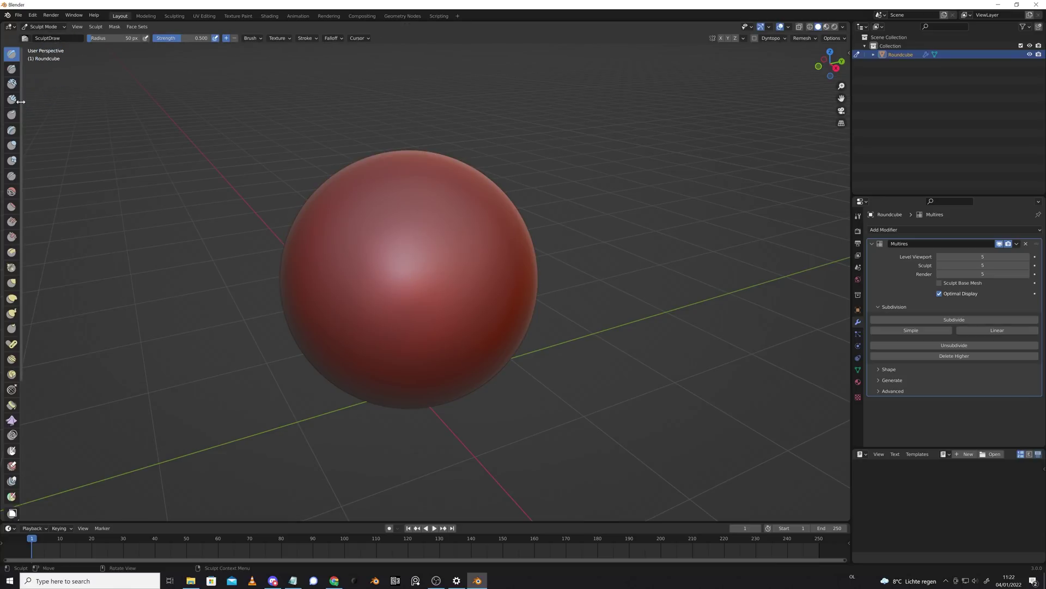
- Widen the sculpt toolbar to show tool names, and undo a test stroke
drag(22, 100, 107, 101)
key(ctrl+z)
key(ctrl+z)
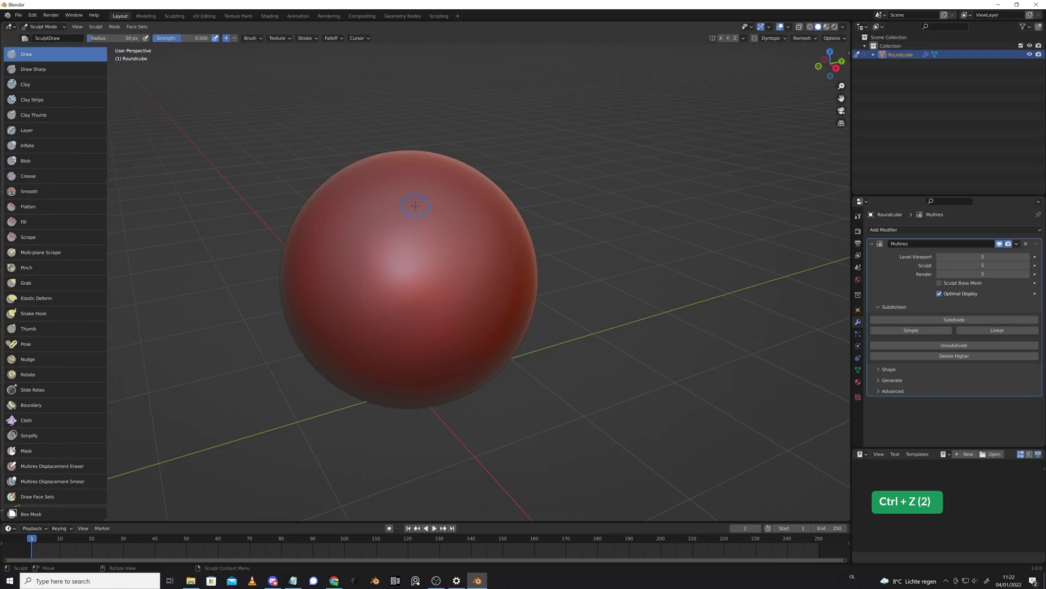
mouse_move(414, 206)
mouse_down()
mouse_move(463, 274)
mouse_move(454, 343)
mouse_up()
key(ctrl+z)
- Select the Crease brush, undo a trial crease, and shrink the brush radius
click(75, 175)
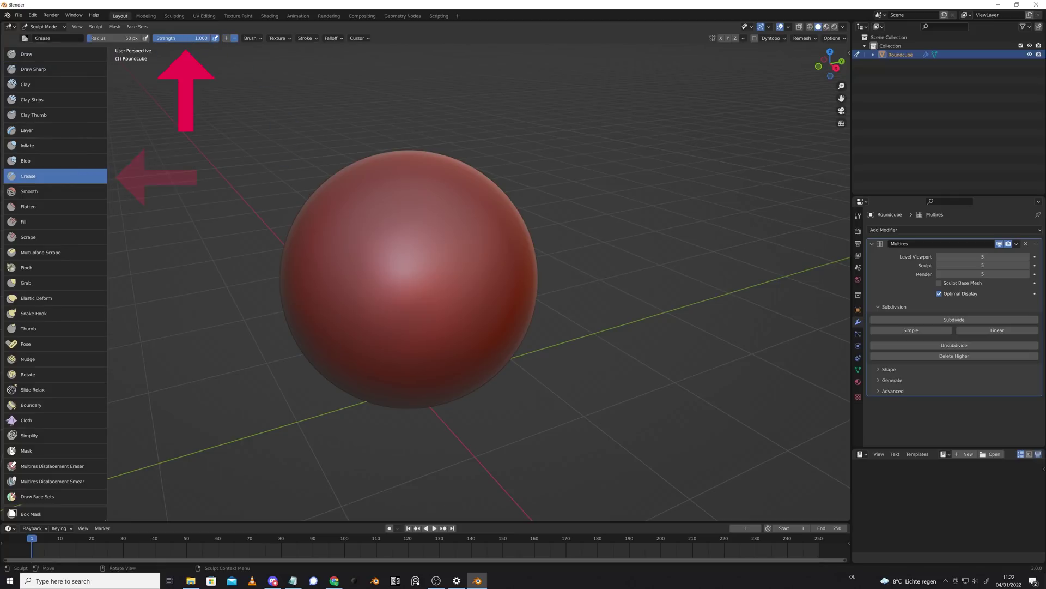
drag(327, 233, 500, 277)
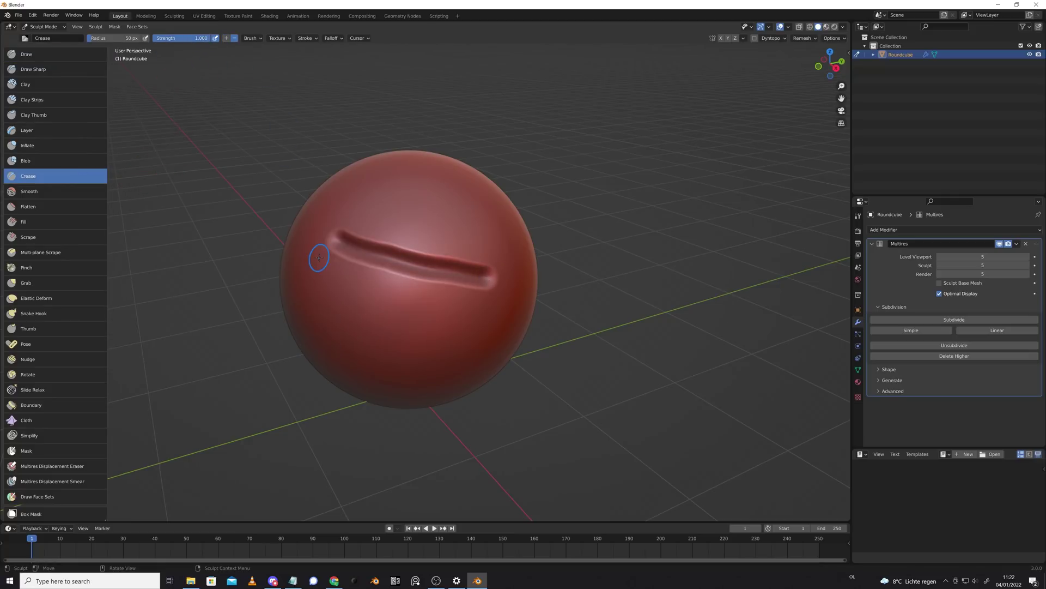
key(ctrl+z)
key(ctrl+z)
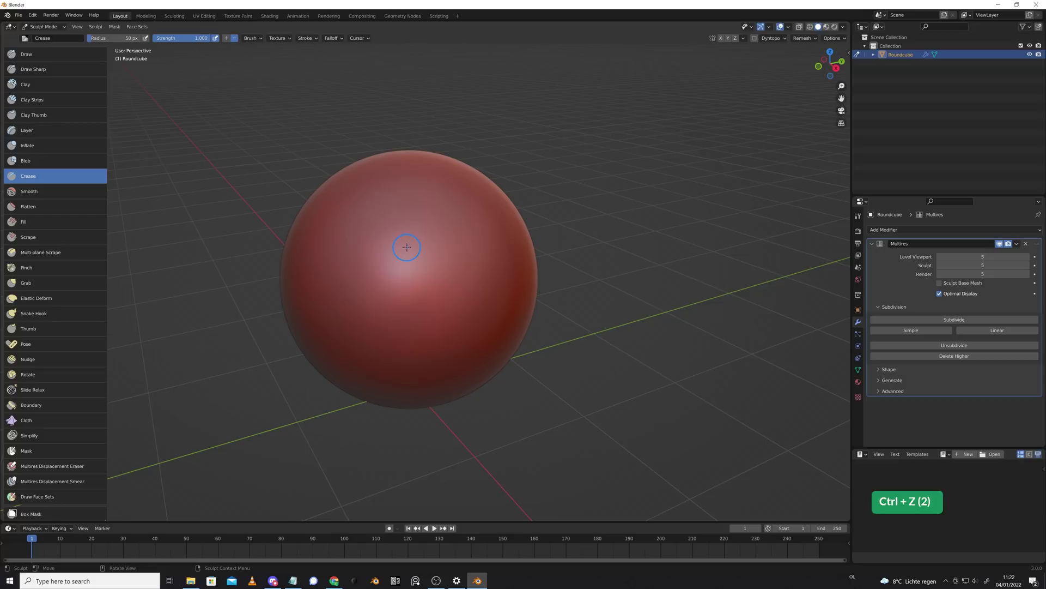
key(f)
click(397, 250)
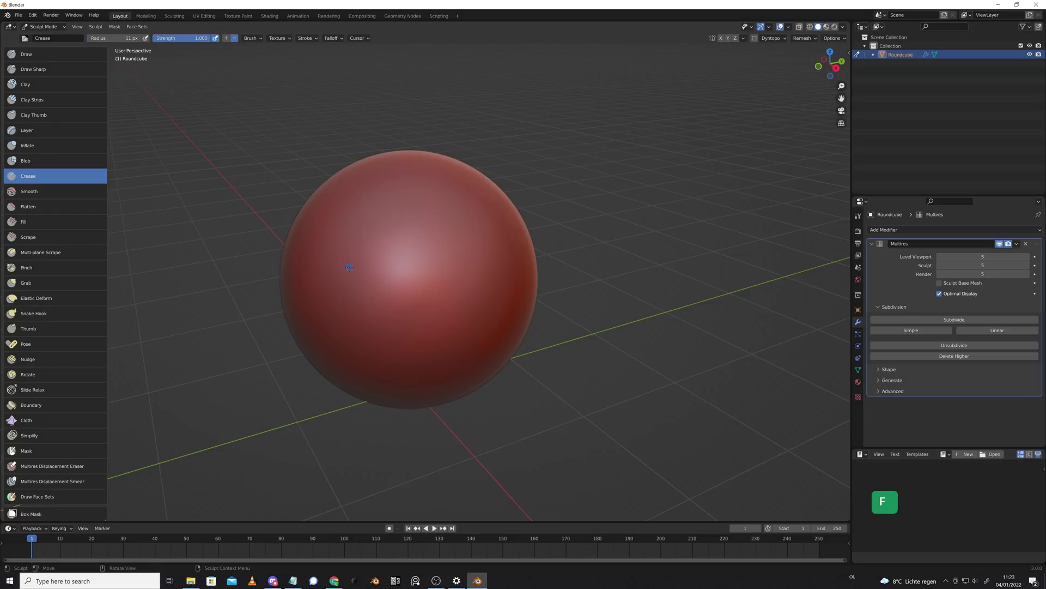
- Carve a thin crease and a closed angular crease outline across the sphere
drag(348, 268, 474, 237)
scroll(444, 275, up, 2)
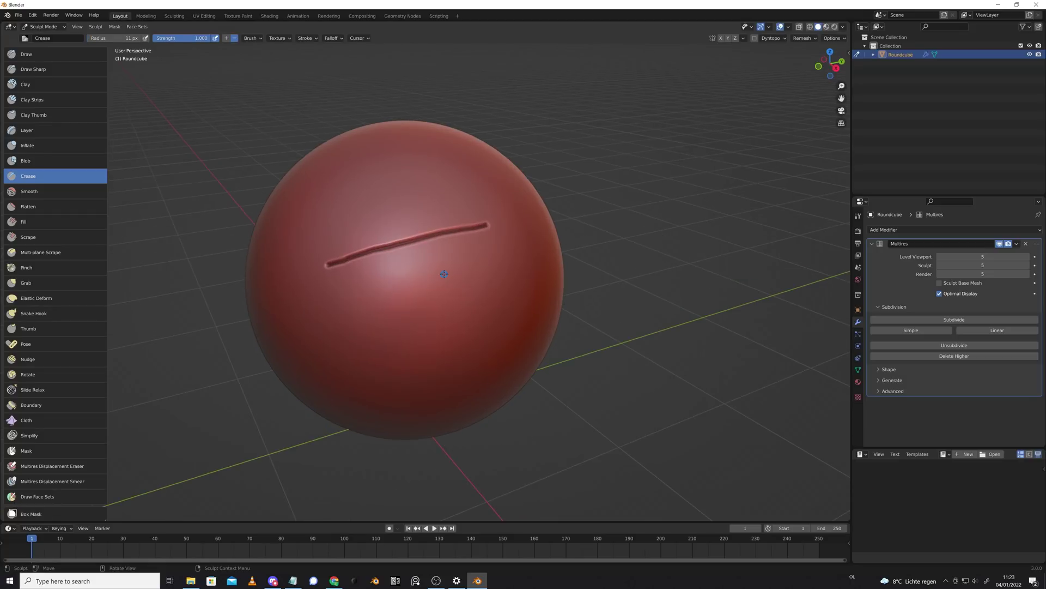
middle_drag(445, 274, 450, 282)
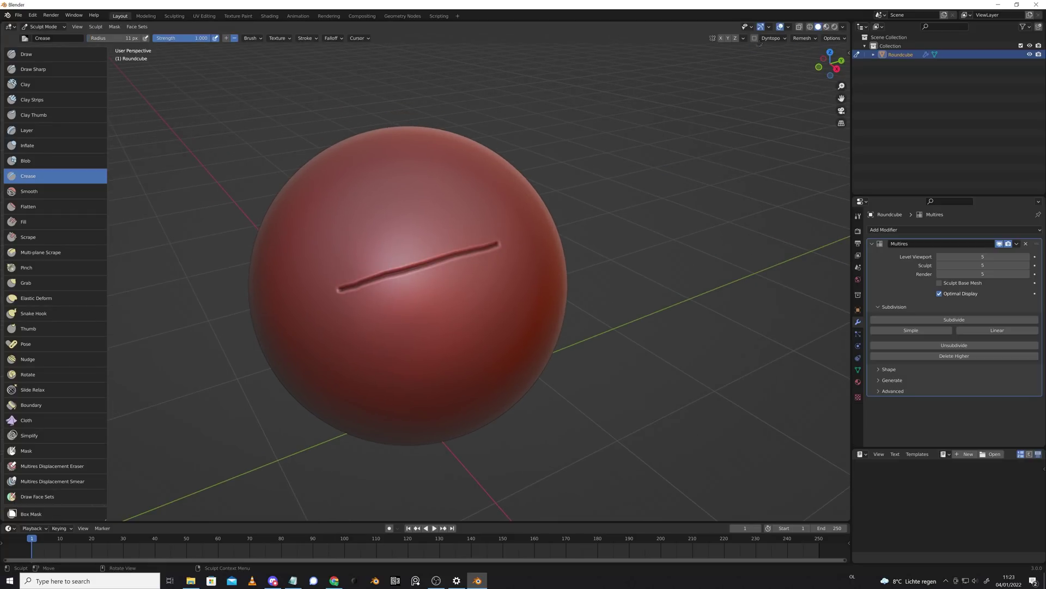
click(842, 28)
click(793, 210)
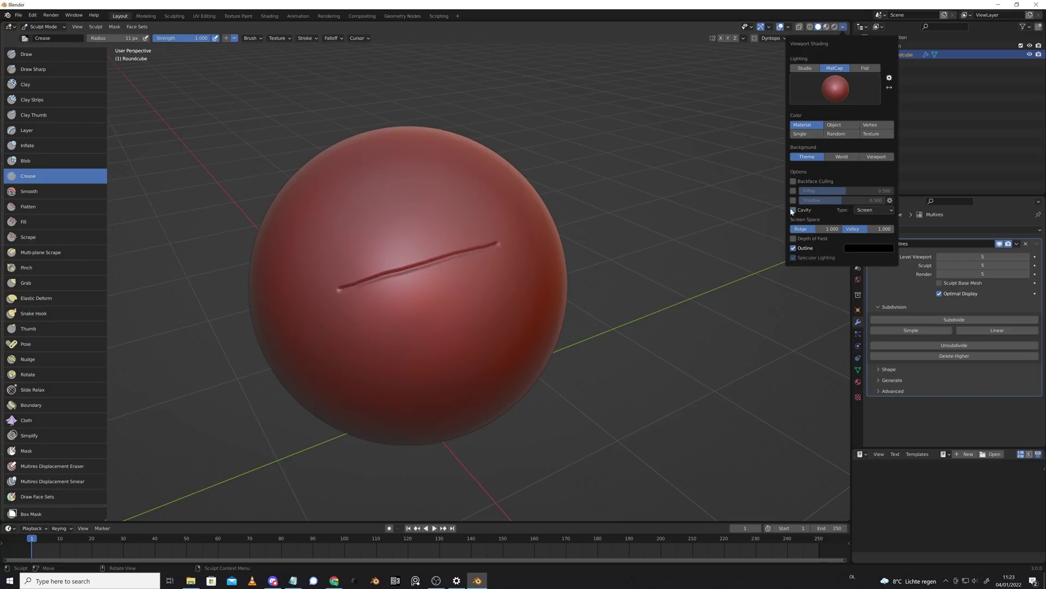
mouse_move(309, 250)
mouse_down()
mouse_move(475, 193)
mouse_move(516, 296)
mouse_move(410, 331)
mouse_move(383, 281)
mouse_move(329, 292)
mouse_move(309, 252)
mouse_up()
scroll(423, 323, up, 2)
scroll(423, 323, down, 1)
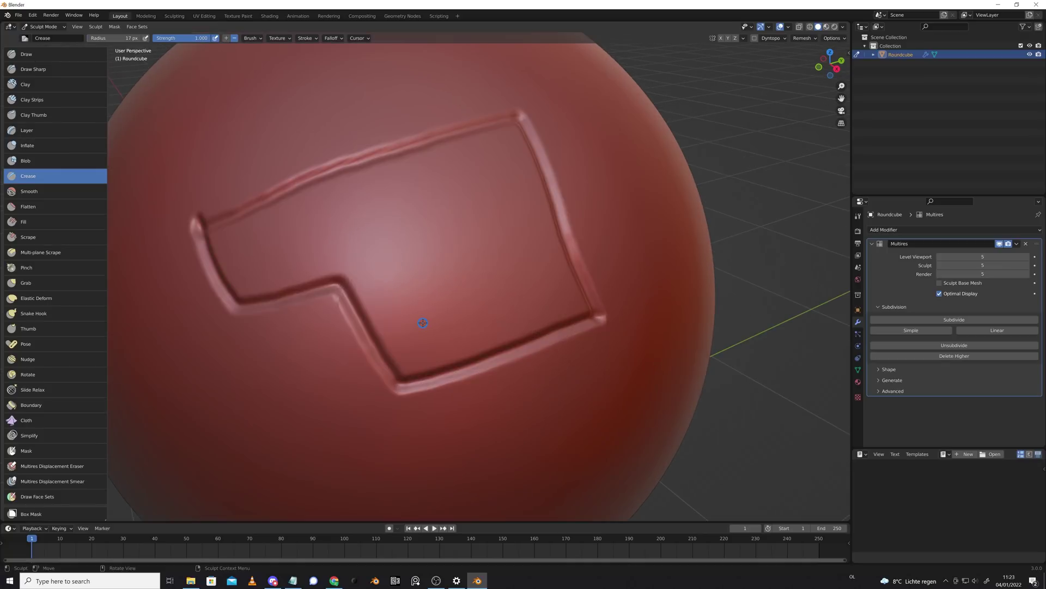
scroll(423, 323, down, 2)
middle_drag(423, 322, 434, 276)
- Switch the Crease stroke method to Line, then draw and undo a trial rectangle
key(ctrl+z)
key(ctrl+z)
key(ctrl+z)
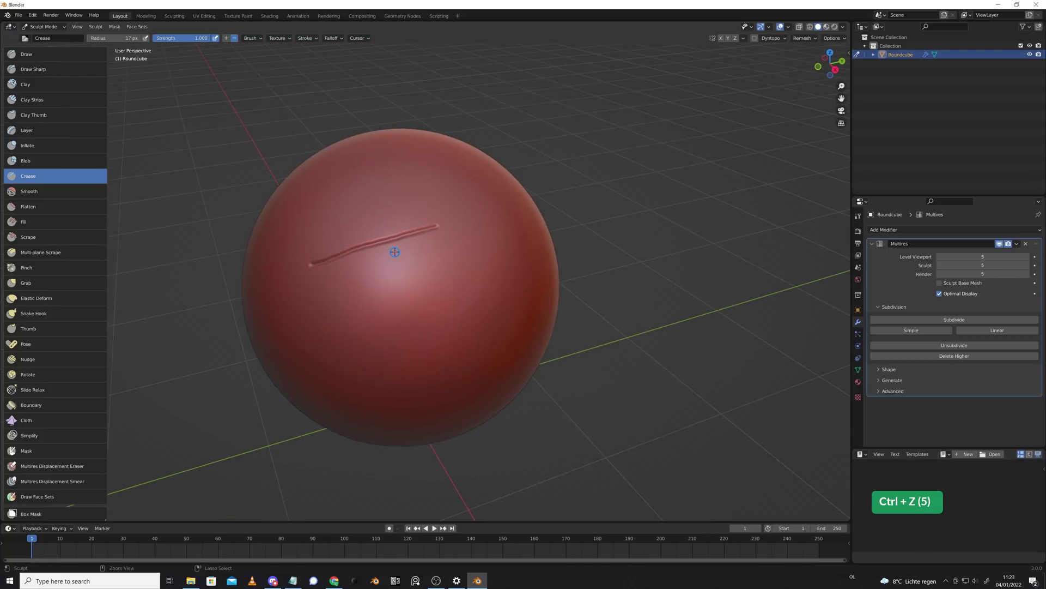
key(e)
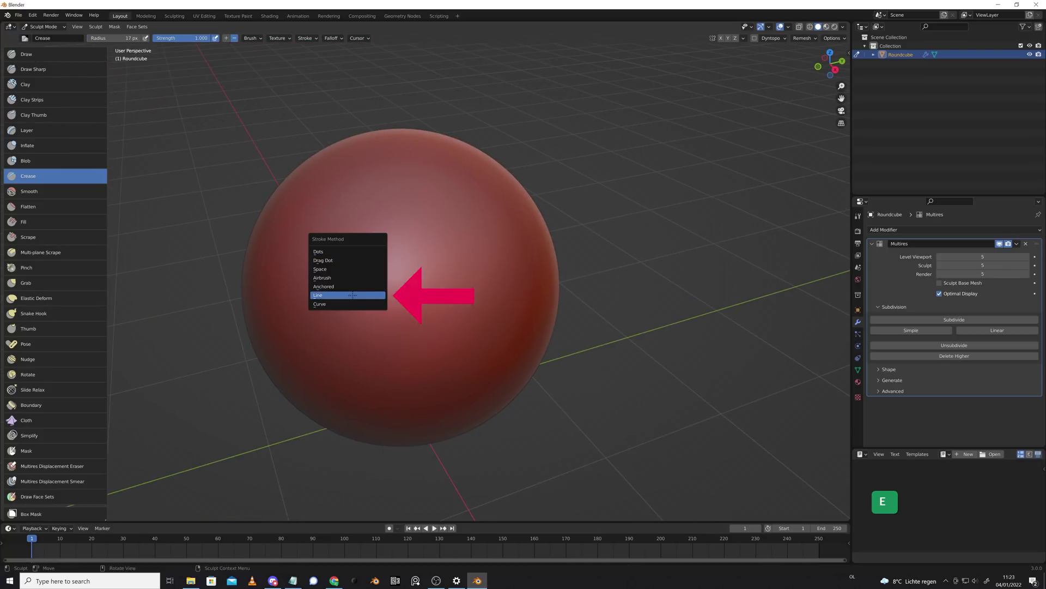
click(352, 295)
mouse_move(318, 234)
mouse_down()
mouse_move(462, 234)
mouse_move(467, 313)
mouse_up()
mouse_move(467, 312)
mouse_down()
mouse_move(389, 310)
mouse_move(388, 276)
mouse_up()
mouse_move(388, 277)
mouse_down()
mouse_move(317, 276)
mouse_move(318, 234)
mouse_move(465, 237)
mouse_up()
key(ctrl+z)
key(ctrl+z)
key(ctrl+z)
key(ctrl+z)
- Set Crease strength to 1.5, draw a panel outline with inner box, then undo everything
key(5)
key(Return)
mouse_move(465, 237)
mouse_down()
mouse_move(468, 313)
mouse_move(375, 313)
mouse_up()
mouse_move(374, 312)
mouse_down()
mouse_move(372, 279)
mouse_move(317, 279)
mouse_up()
drag(318, 279, 318, 241)
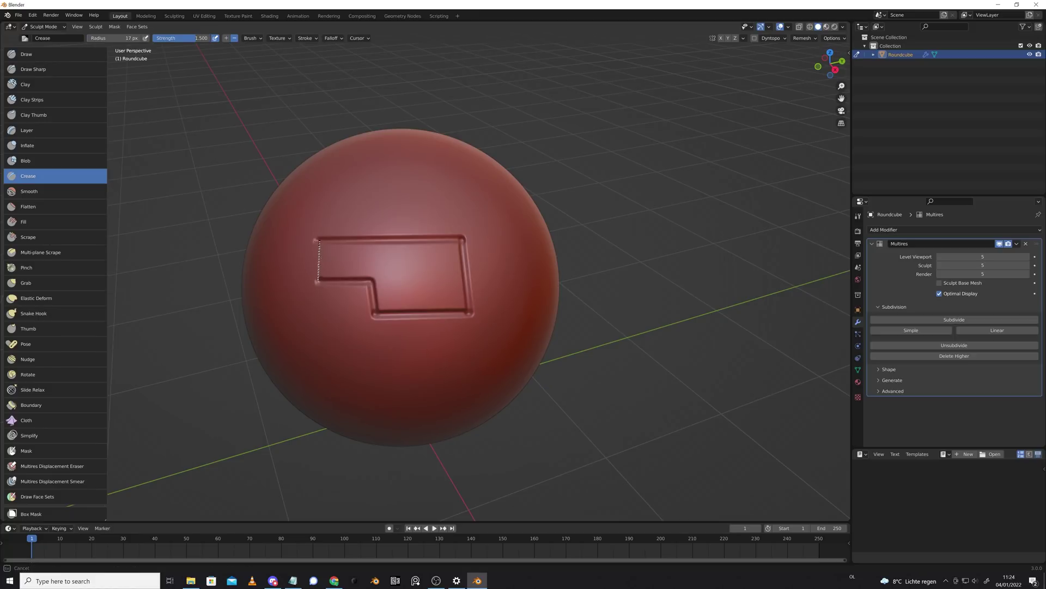
drag(400, 339, 400, 291)
mouse_move(401, 291)
mouse_down()
mouse_move(450, 291)
mouse_move(461, 336)
mouse_up()
drag(460, 335, 400, 338)
scroll(491, 357, up, 1)
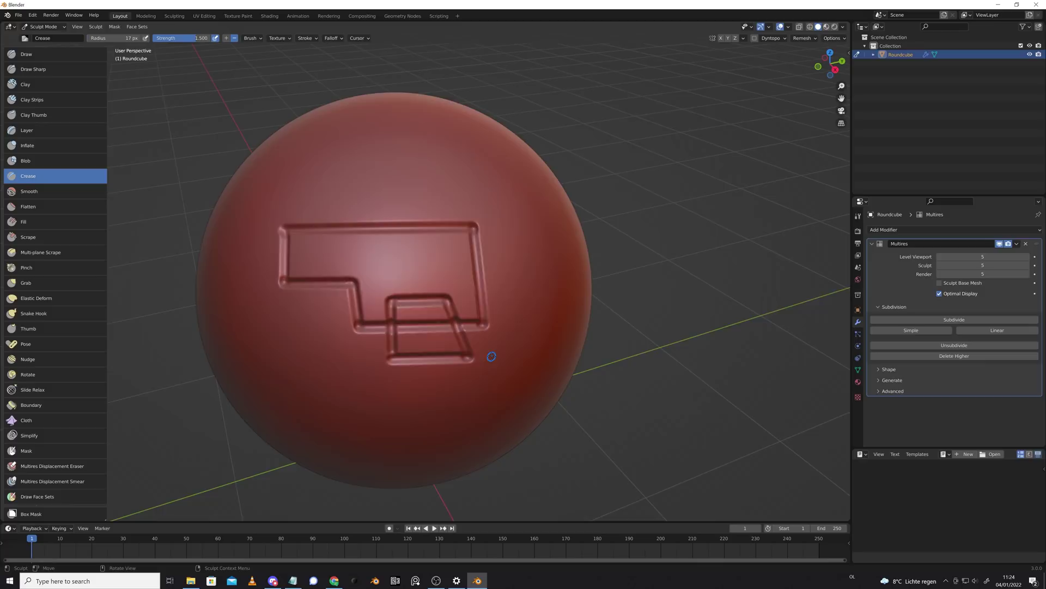
scroll(491, 356, up, 1)
shift+middle_drag(507, 350, 589, 330)
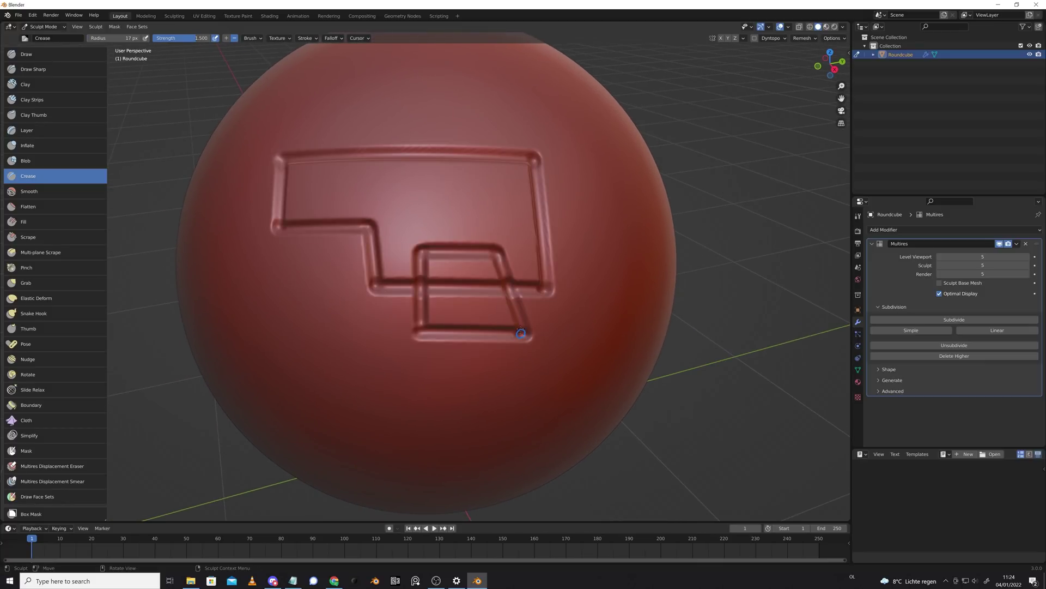
ctrl+middle_drag(631, 351, 631, 393)
key(ctrl+z)
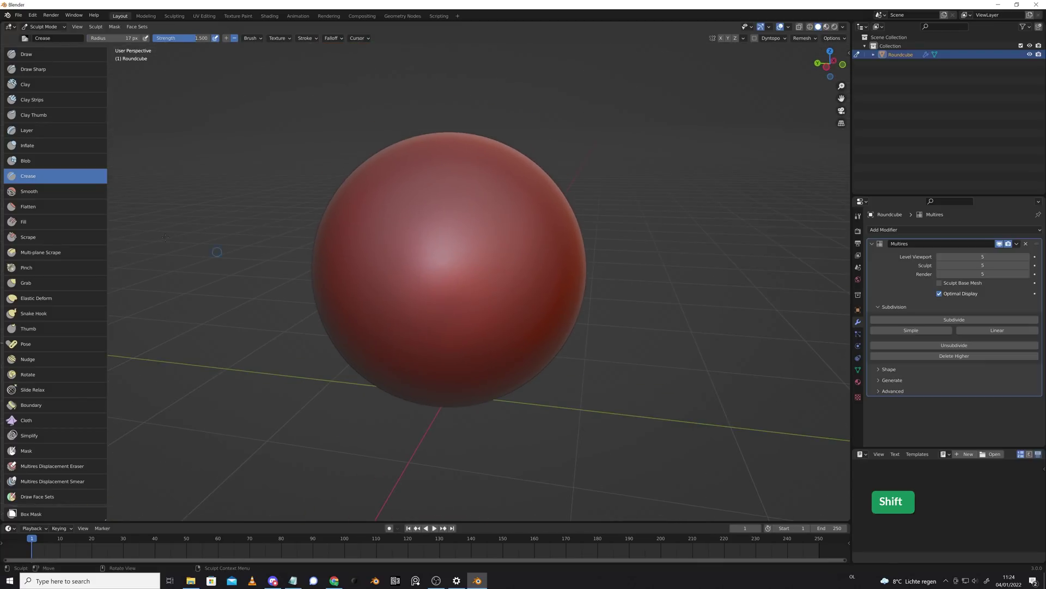
- Select the Layer brush and undo two test strokes across the sphere
click(39, 130)
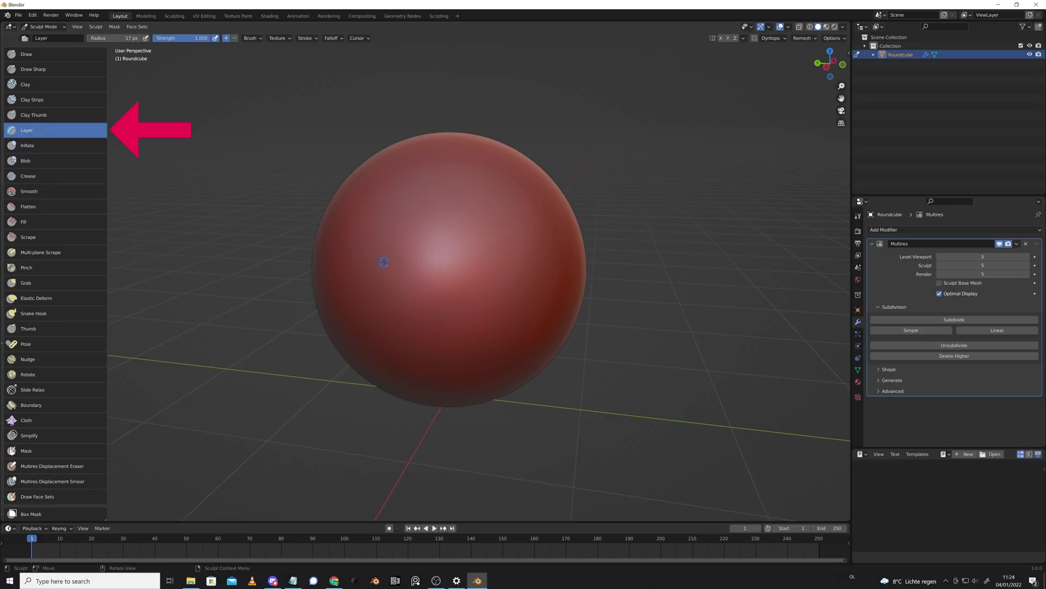
scroll(384, 261, up, 2)
middle_drag(401, 240, 385, 227)
drag(339, 225, 510, 221)
key(ctrl+z)
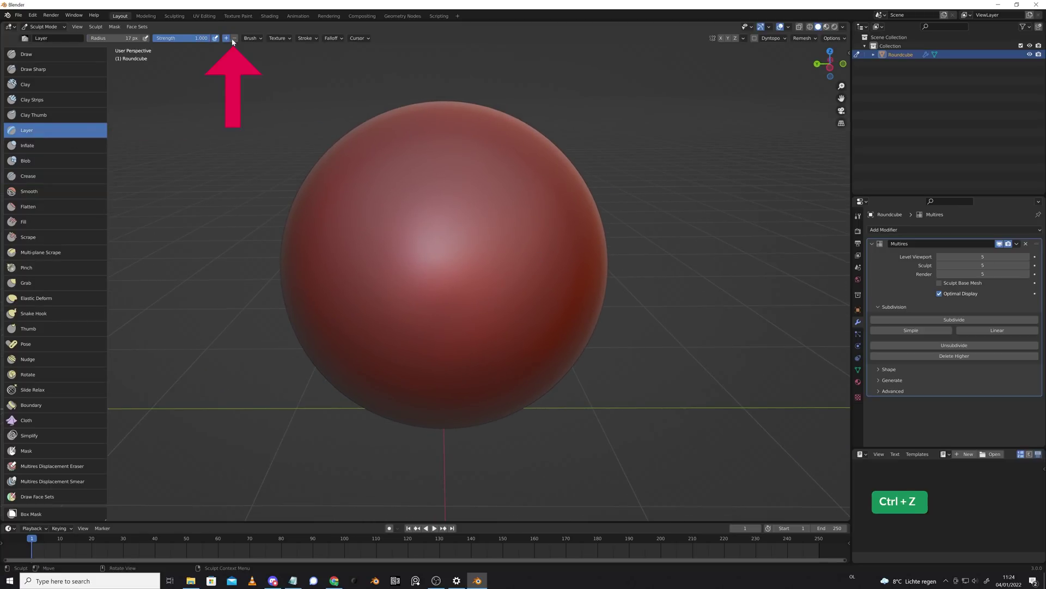
drag(357, 229, 519, 219)
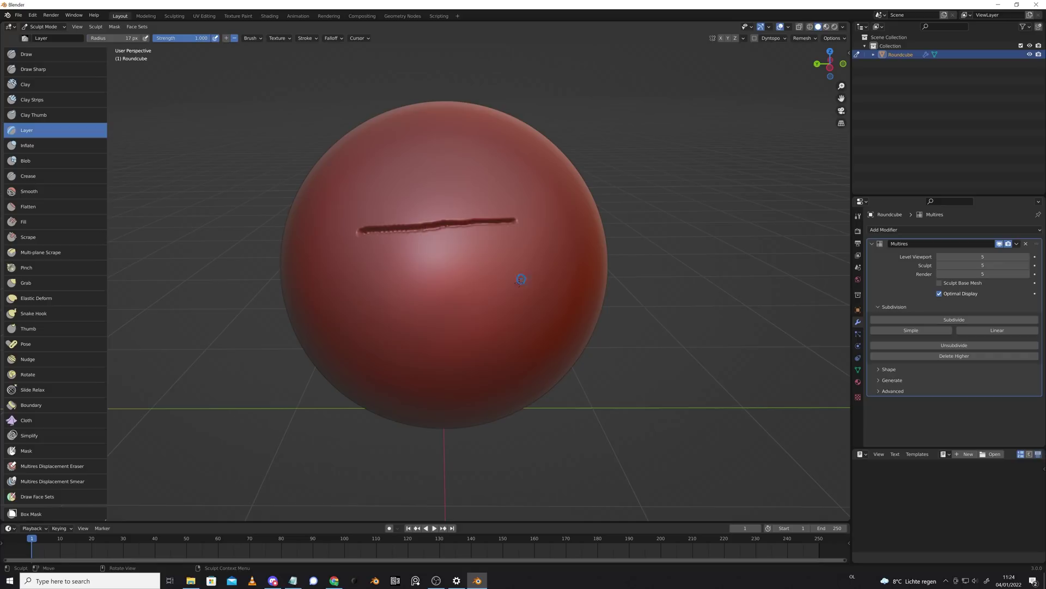
key(ctrl+z)
- Set the Layer brush height to 0.01 m and draw a test line
click(858, 216)
double_click(981, 397)
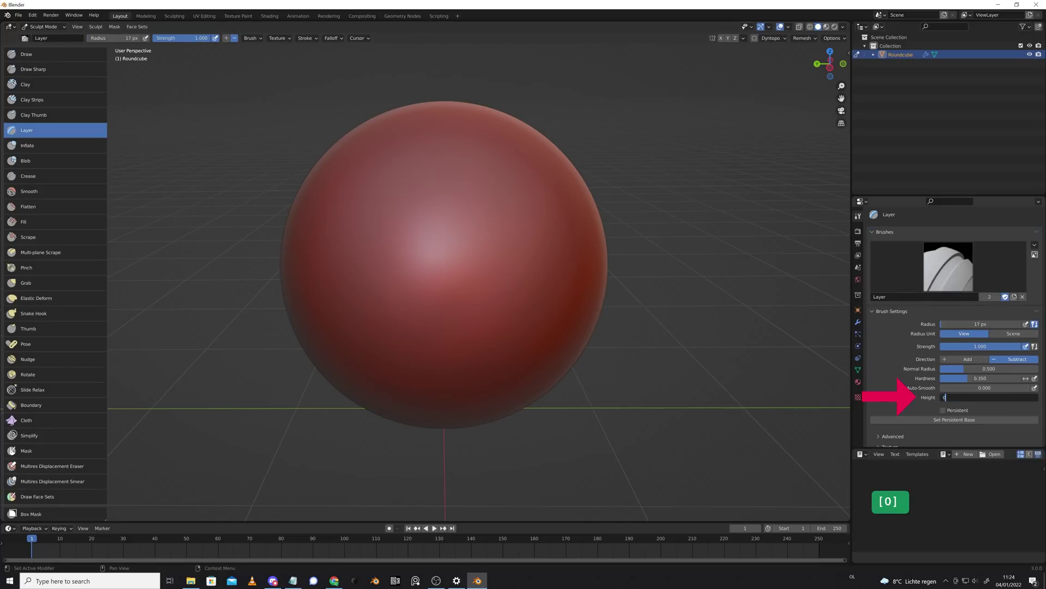
text(0.01)
key(Return)
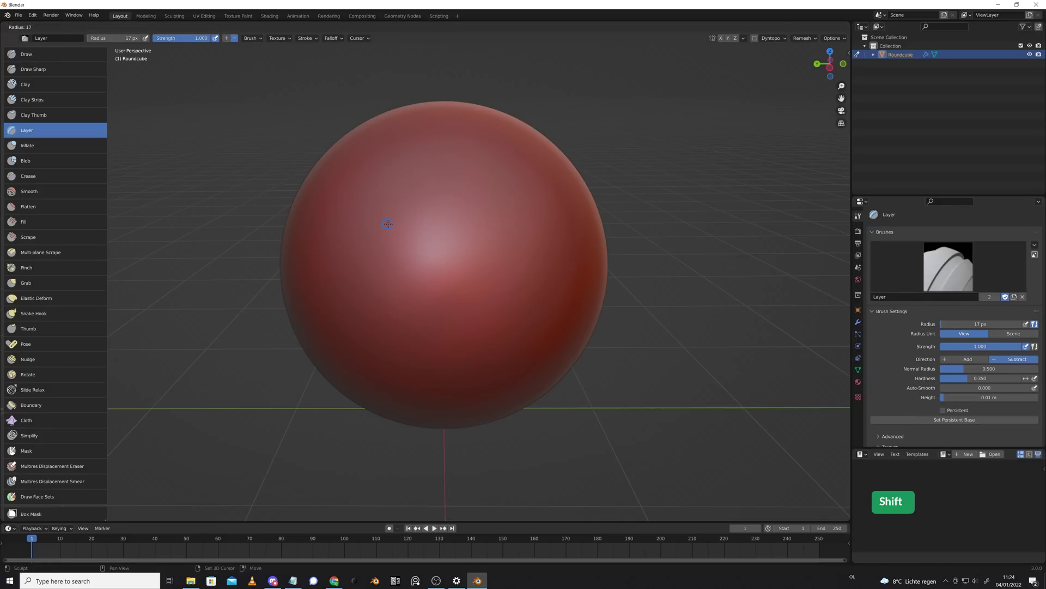
shift+drag(380, 223, 528, 253)
middle_drag(529, 253, 355, 203)
- Switch Layer strokes to Line, then draw and undo a trial outline
key(e)
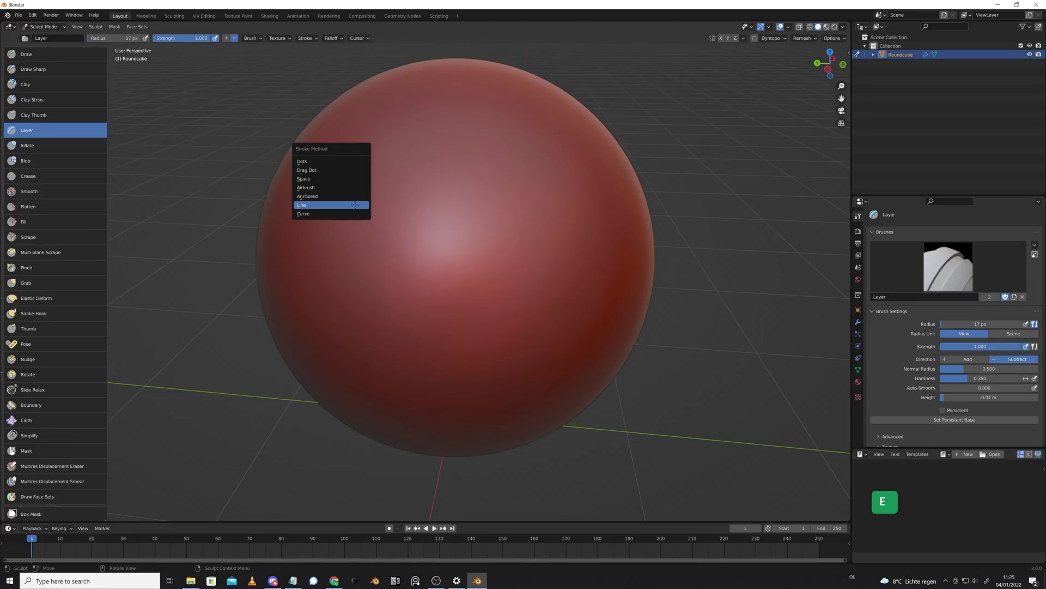
click(355, 204)
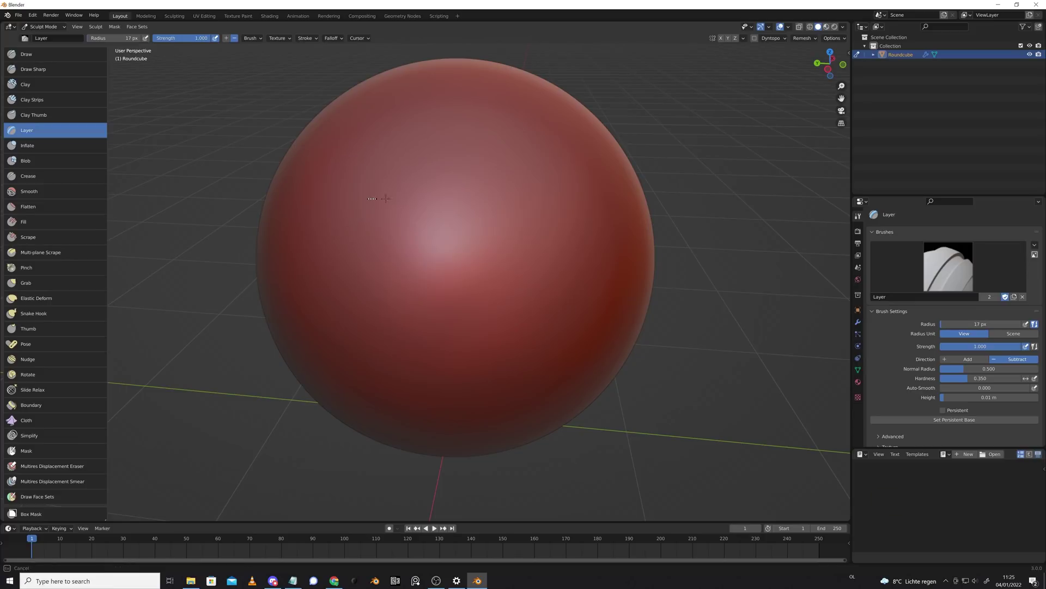
drag(365, 197, 556, 197)
mouse_move(556, 197)
mouse_down()
mouse_move(567, 283)
mouse_move(444, 314)
mouse_move(402, 260)
mouse_move(366, 259)
mouse_up()
drag(367, 260, 365, 197)
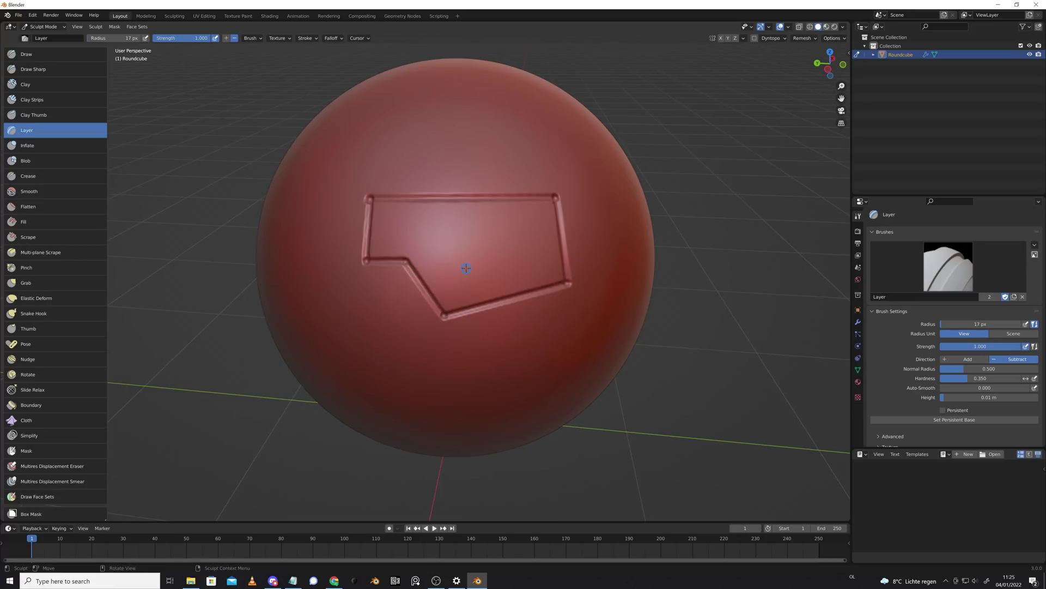
key(ctrl+z)
key(ctrl+z)
key(ctrl+z)
key(ctrl+z)
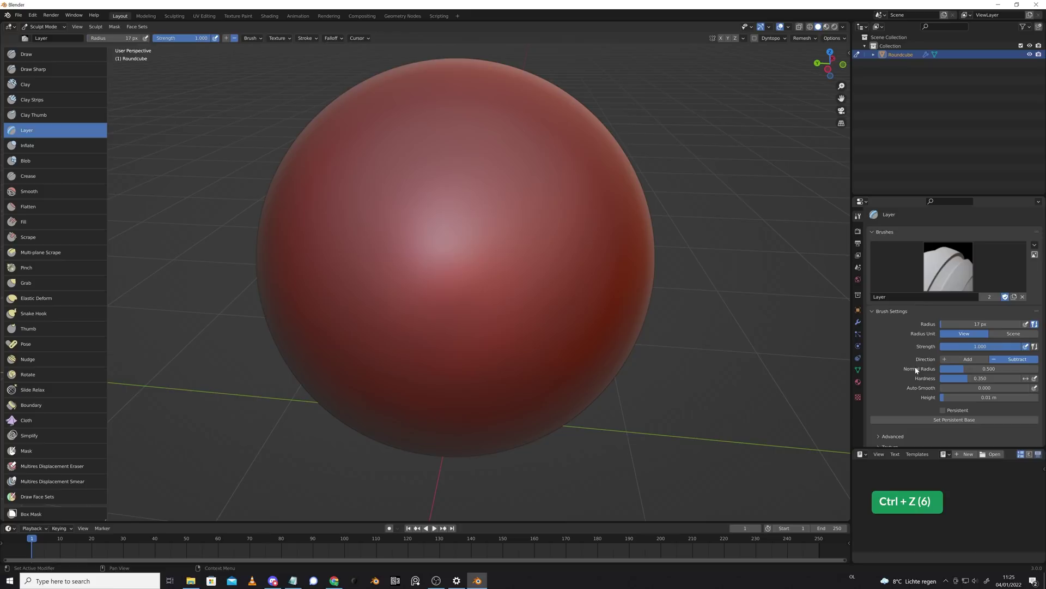
scroll(916, 368, down, 2)
- Enable Persistent, set the persistent base, and try then undo several grooves
click(942, 377)
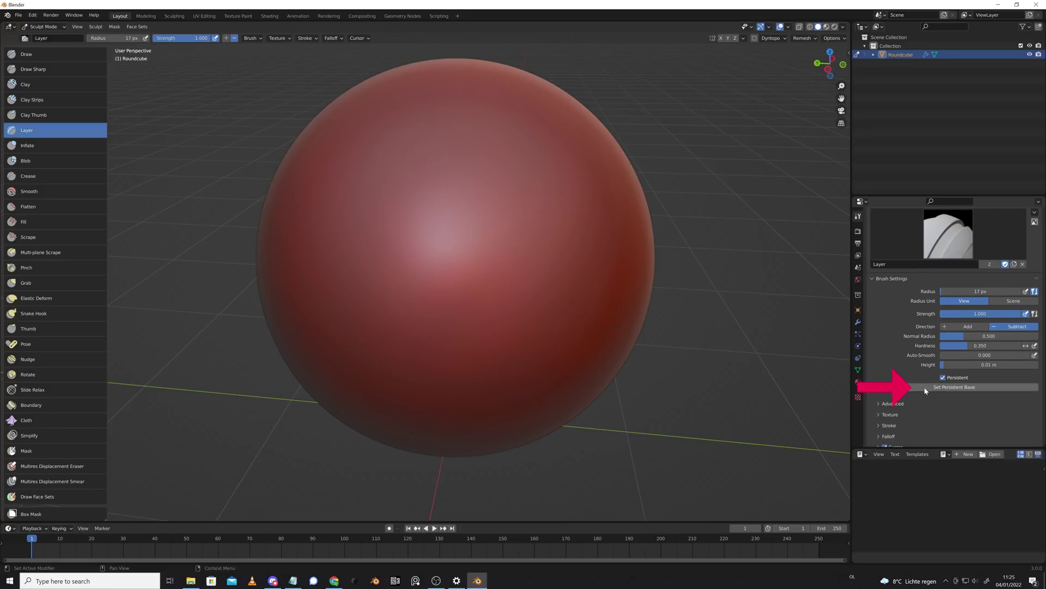
click(925, 390)
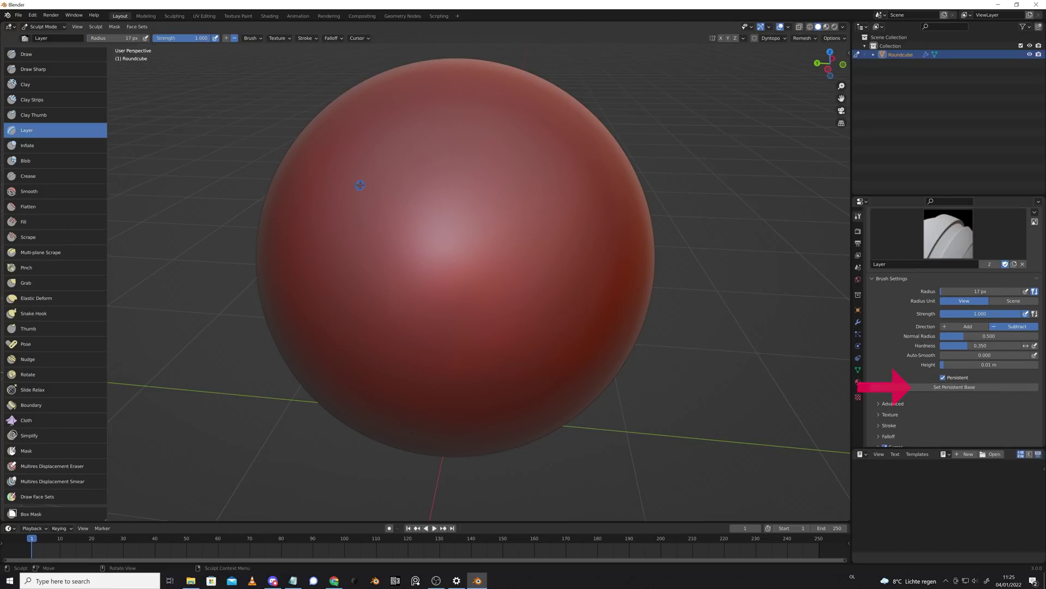
mouse_move(361, 184)
mouse_down()
mouse_move(357, 253)
mouse_move(358, 185)
mouse_up()
drag(393, 253, 458, 227)
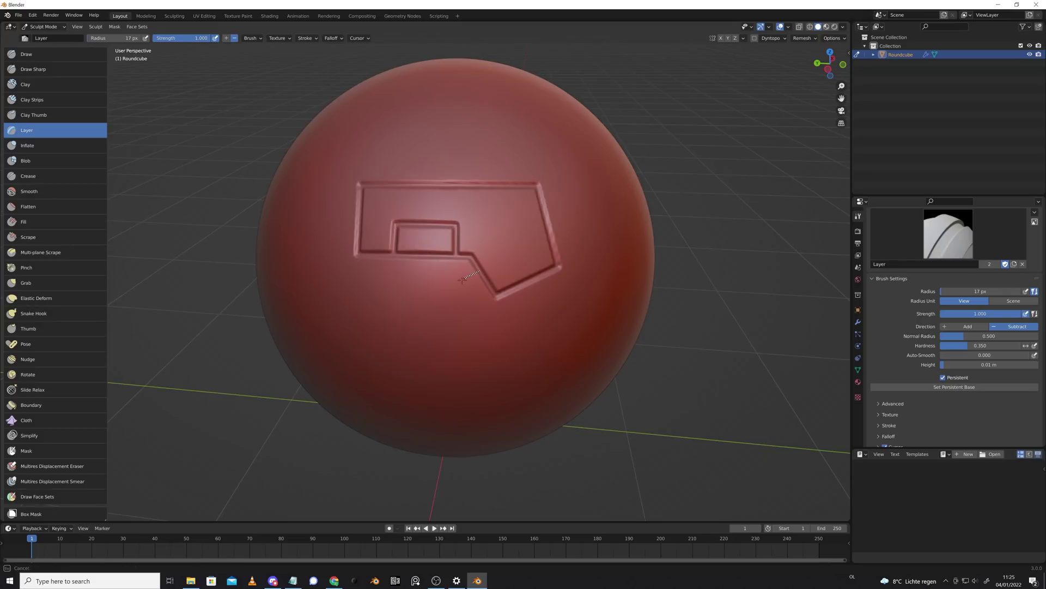
mouse_move(460, 278)
mouse_down()
mouse_move(446, 348)
mouse_move(532, 320)
mouse_up()
middle_drag(532, 320, 578, 292)
mouse_move(490, 215)
mouse_down()
mouse_move(564, 207)
mouse_move(610, 219)
mouse_up()
drag(584, 329, 584, 329)
key(ctrl+z)
key(ctrl+z)
key(ctrl+z)
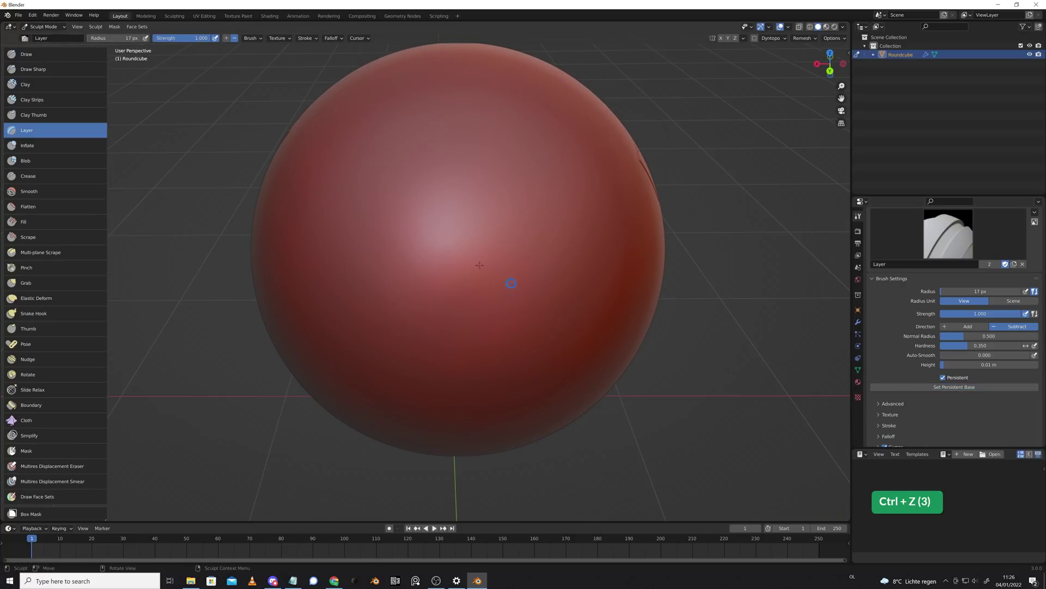
mouse_move(364, 195)
mouse_down()
mouse_move(501, 203)
mouse_move(525, 193)
mouse_move(560, 275)
mouse_up()
key(ctrl+z)
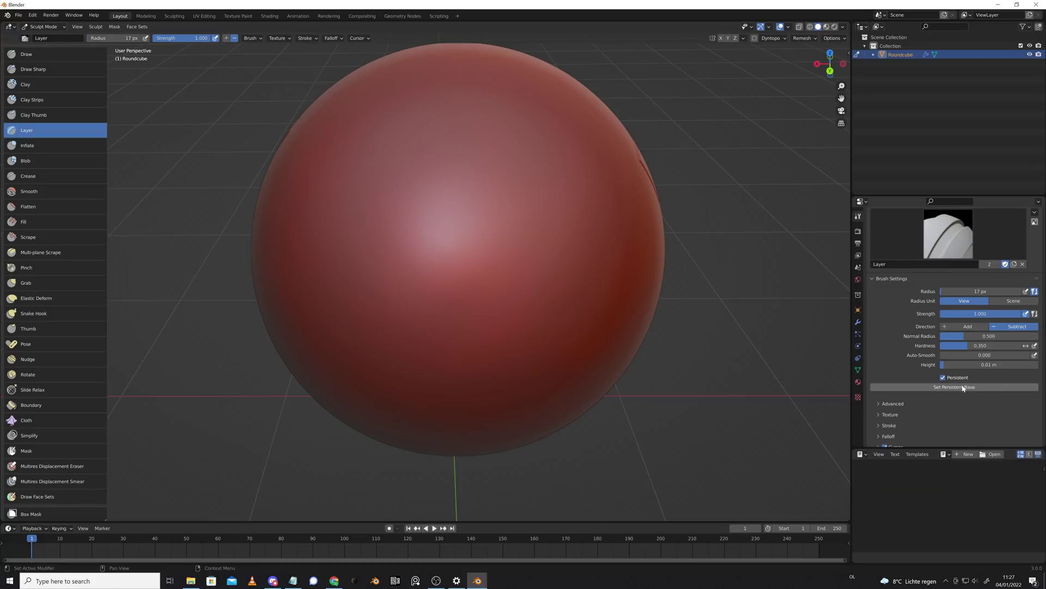
- Carve the polygon outline, divided top band and inner groove as Layer lines
mouse_move(363, 203)
mouse_down()
mouse_move(530, 203)
mouse_move(552, 282)
mouse_move(511, 319)
mouse_move(436, 319)
mouse_up()
mouse_move(436, 319)
mouse_down()
mouse_move(423, 272)
mouse_move(361, 272)
mouse_up()
mouse_move(360, 272)
mouse_down()
mouse_move(362, 204)
mouse_move(436, 227)
mouse_move(532, 225)
mouse_up()
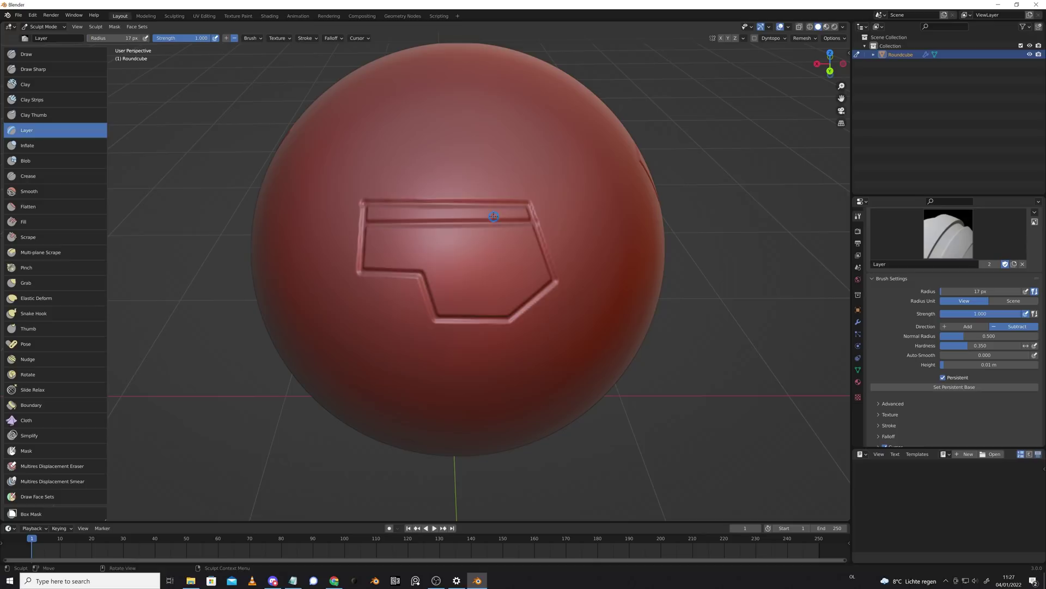
mouse_move(450, 205)
mouse_down()
mouse_move(449, 222)
mouse_move(479, 223)
mouse_up()
drag(494, 205, 494, 223)
mouse_move(436, 275)
mouse_down()
mouse_move(444, 306)
mouse_move(502, 305)
mouse_up()
drag(502, 305, 536, 273)
drag(537, 274, 532, 264)
mouse_move(434, 236)
mouse_down()
mouse_move(465, 237)
mouse_move(465, 276)
mouse_move(436, 276)
mouse_up()
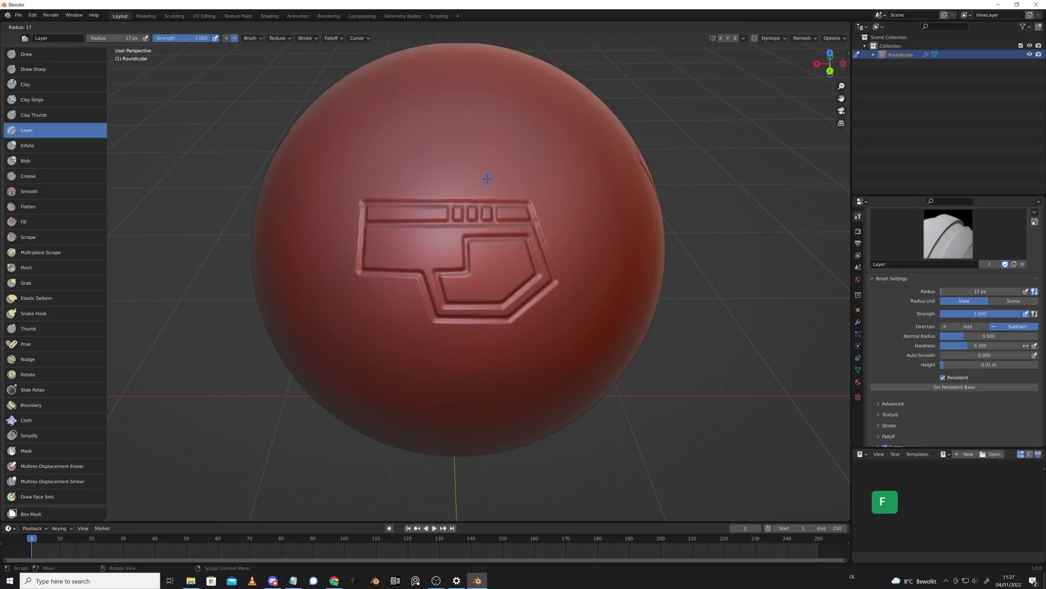
- Switch to the Drag Dot stroke method and stamp seven bolt dots inside the emblem
key(shift+e)
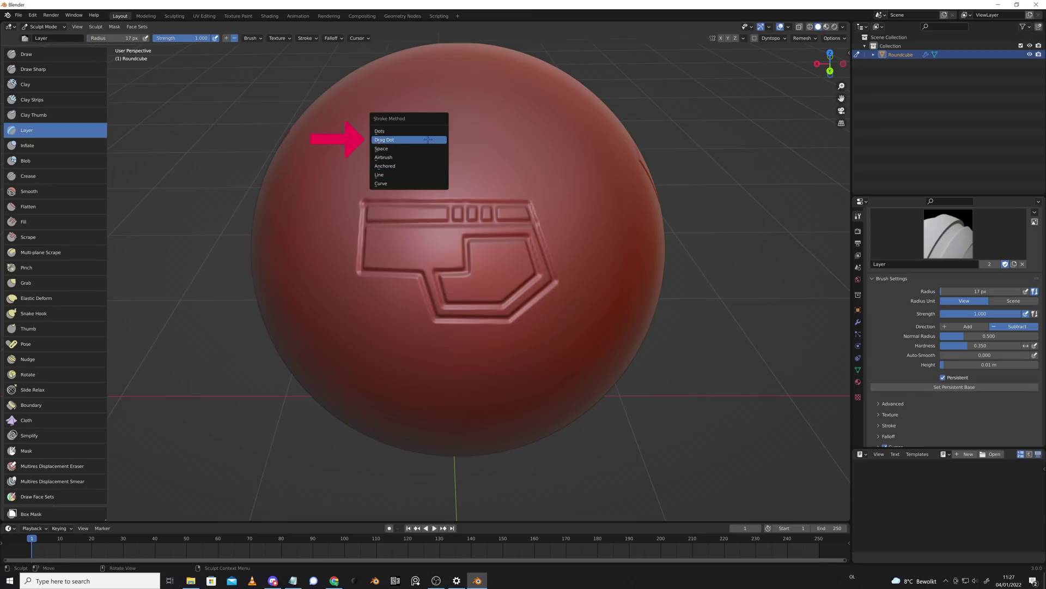
click(428, 140)
click(375, 236)
click(374, 259)
click(452, 260)
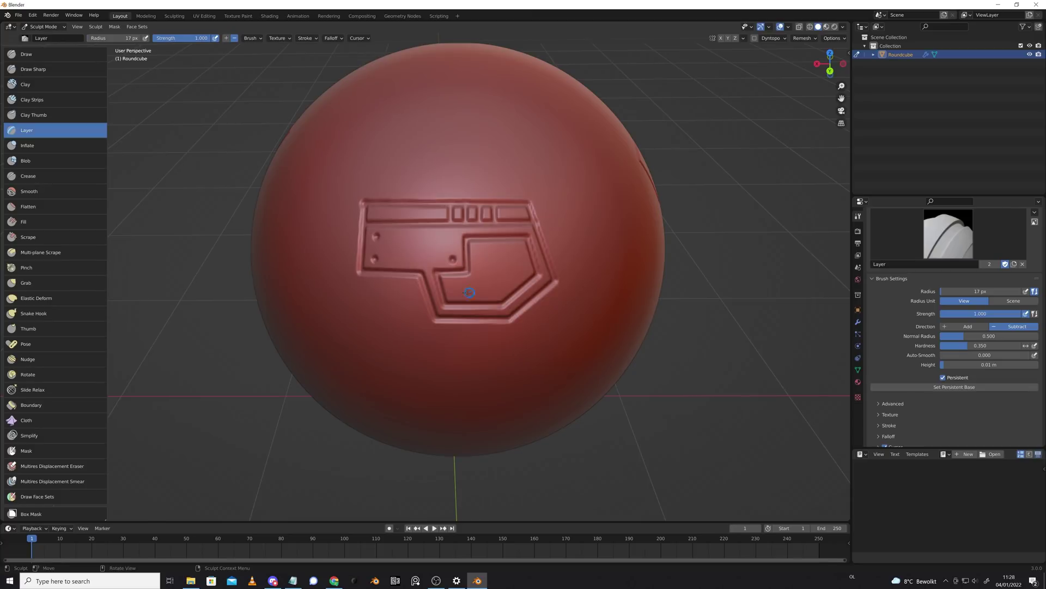
click(452, 291)
click(497, 292)
click(517, 246)
click(477, 247)
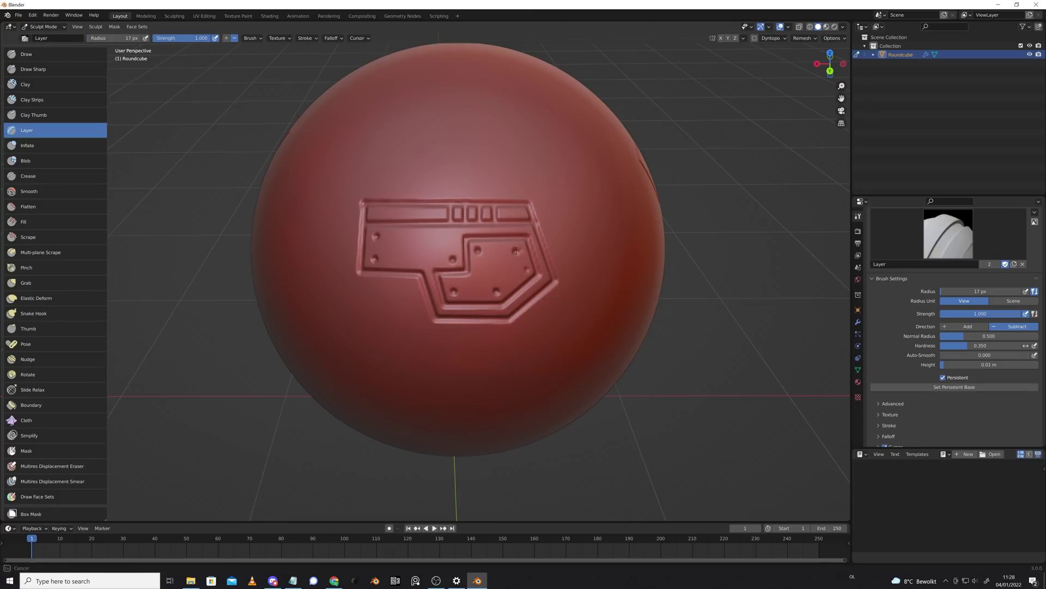
- Check the Multires modifier and viewport shading settings, then orbit out around the sphere
click(858, 322)
click(843, 26)
click(820, 44)
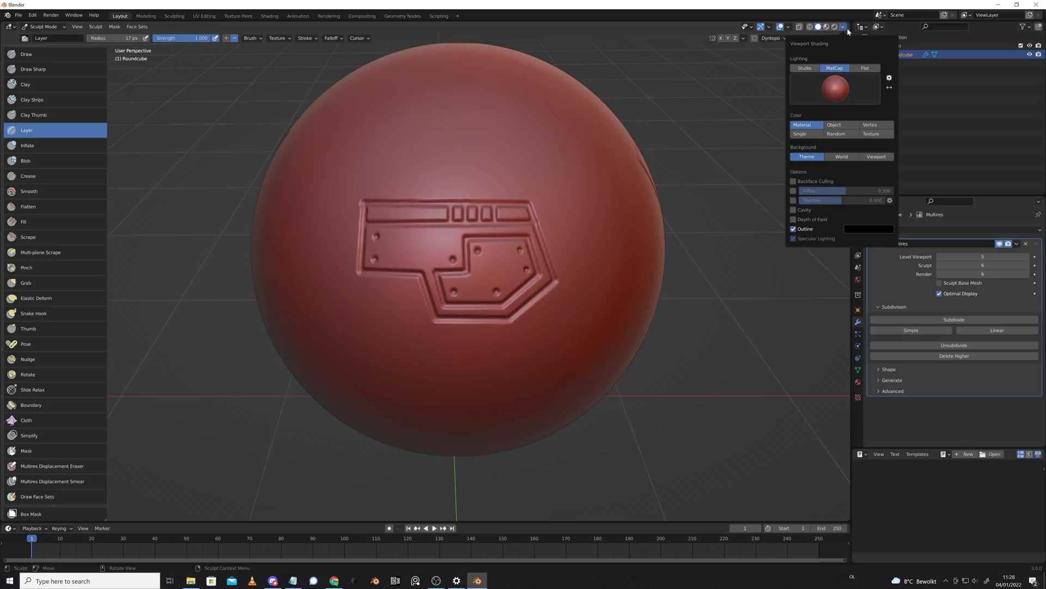
middle_drag(704, 246, 695, 209)
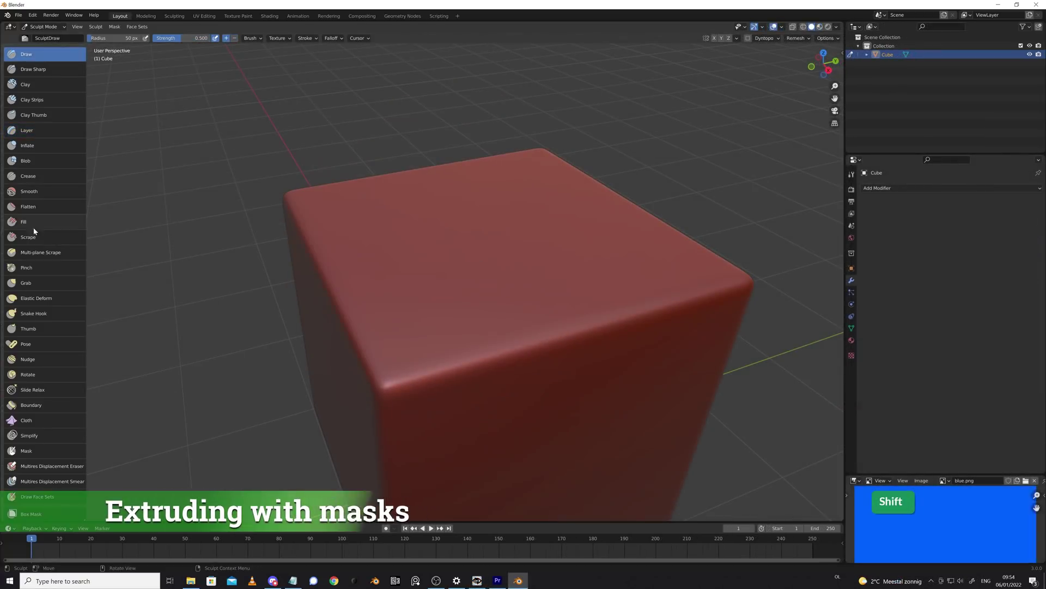
- Select the Mask brush and test wavy and spiral masks at full strength, undoing each
click(26, 451)
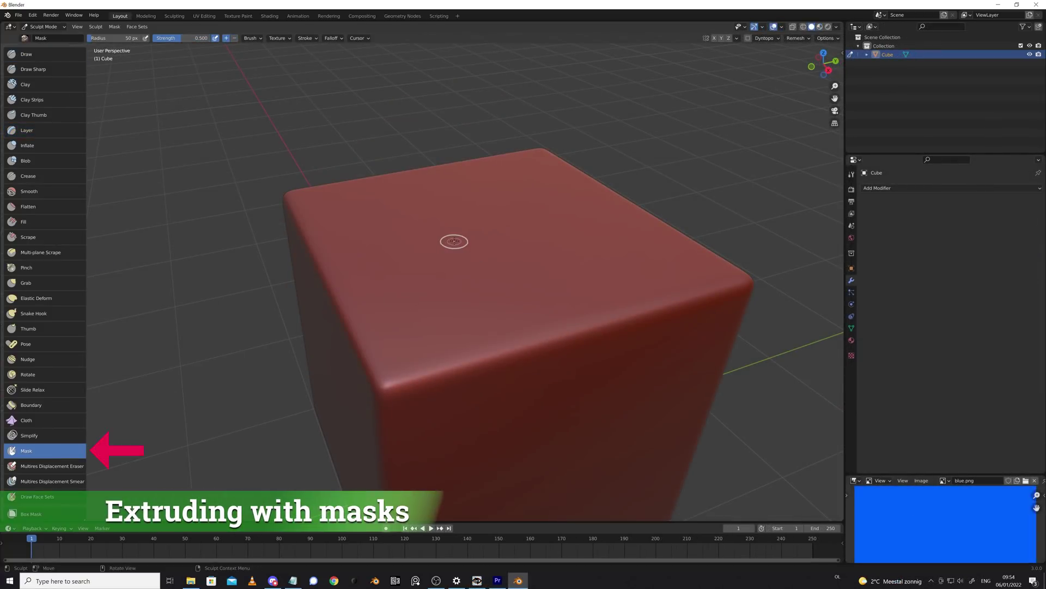
drag(448, 242, 513, 309)
key(ctrl+z)
drag(479, 256, 512, 299)
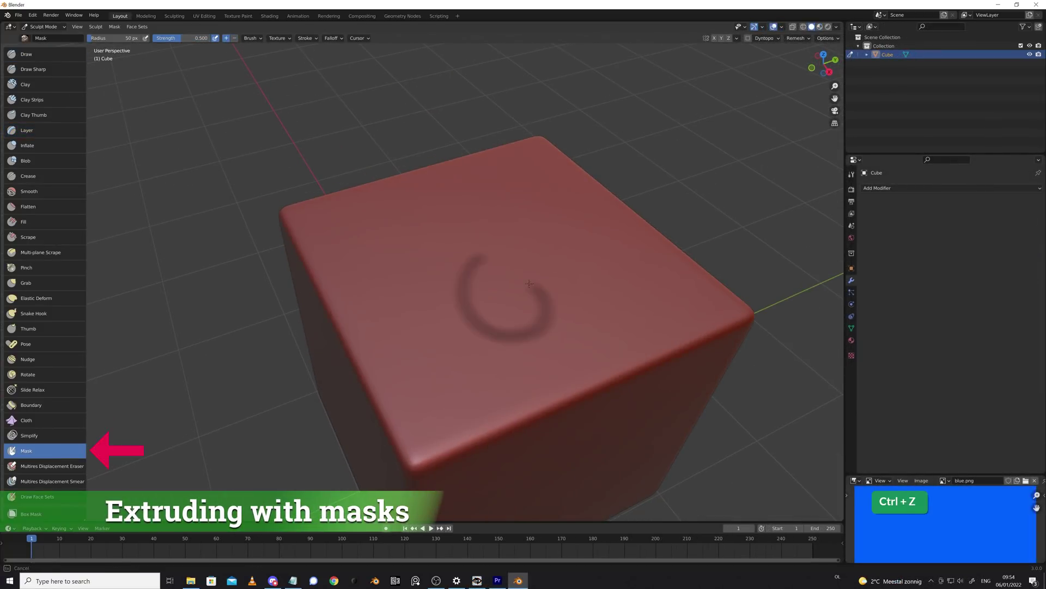
key(ctrl+z)
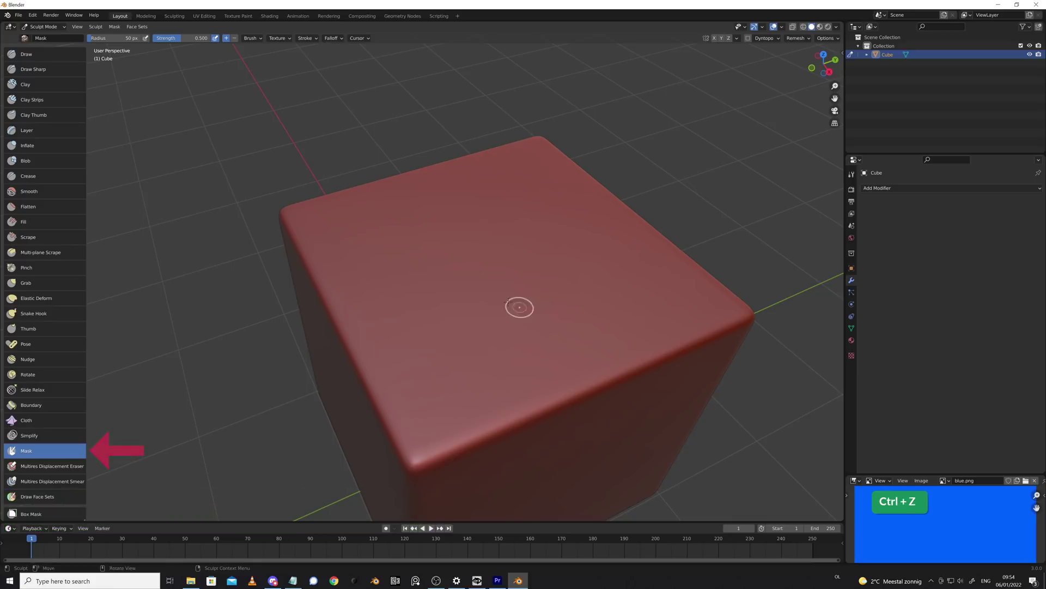
key(shift+f)
click(516, 277)
drag(484, 255, 520, 311)
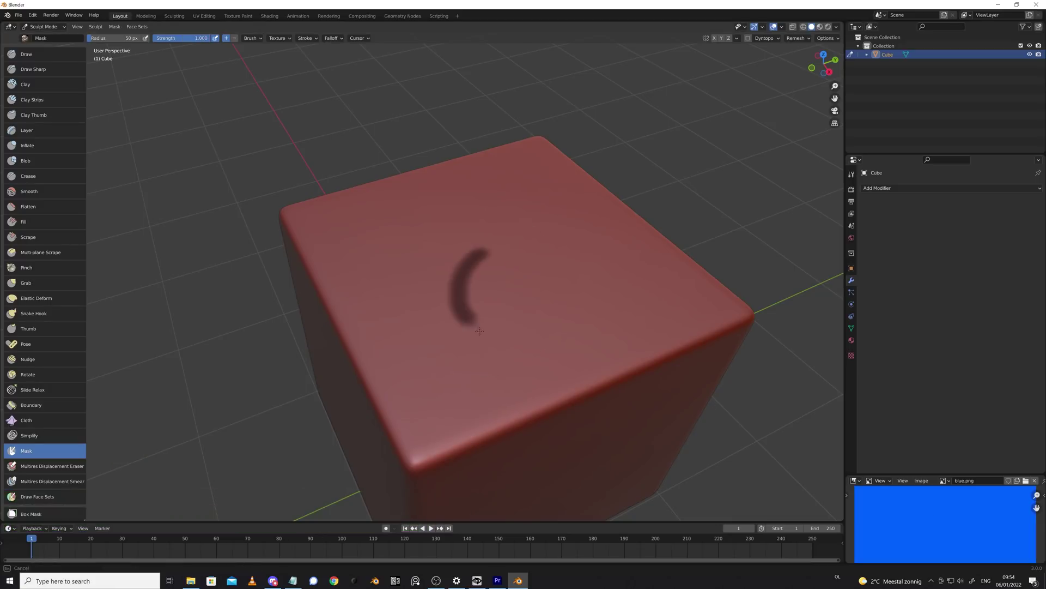
key(ctrl+z)
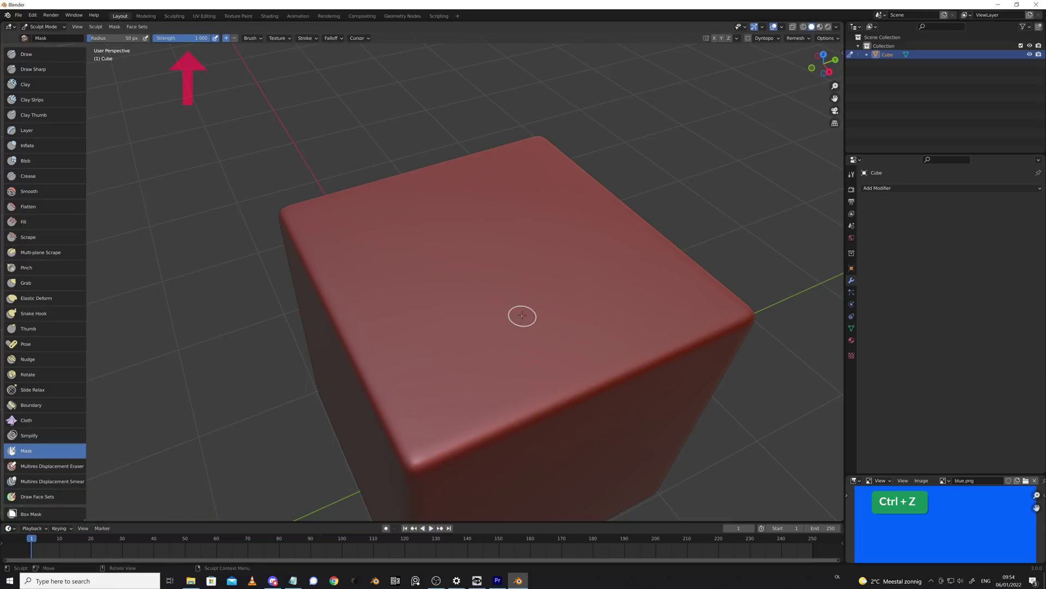
- Set mask strength to 2.000, then lasso-mask the 16,000,000-face and 25,000-face cubes
click(189, 37)
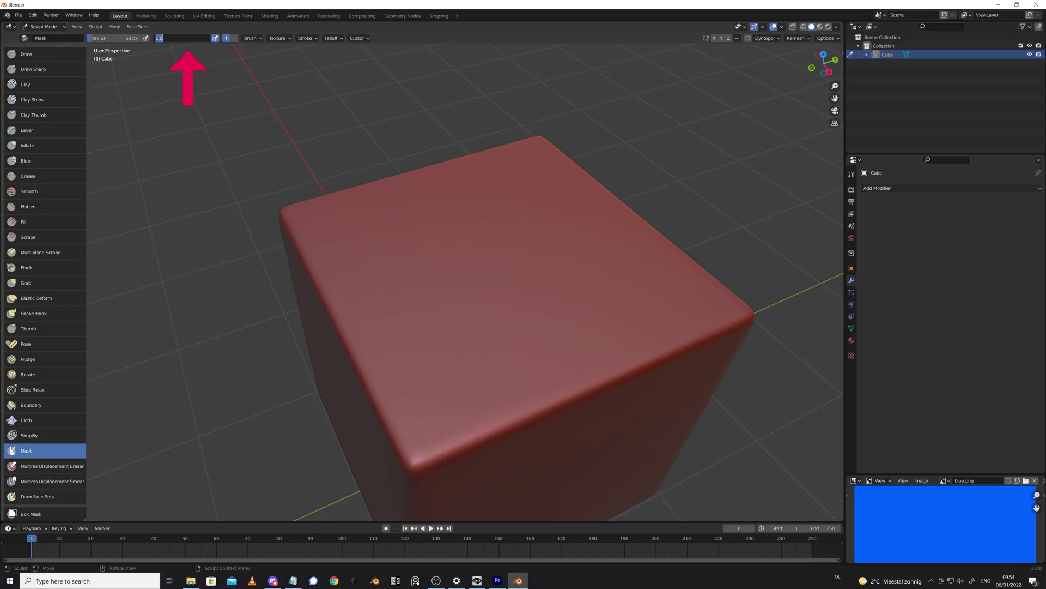
text(2)
key(Return)
drag(483, 220, 513, 302)
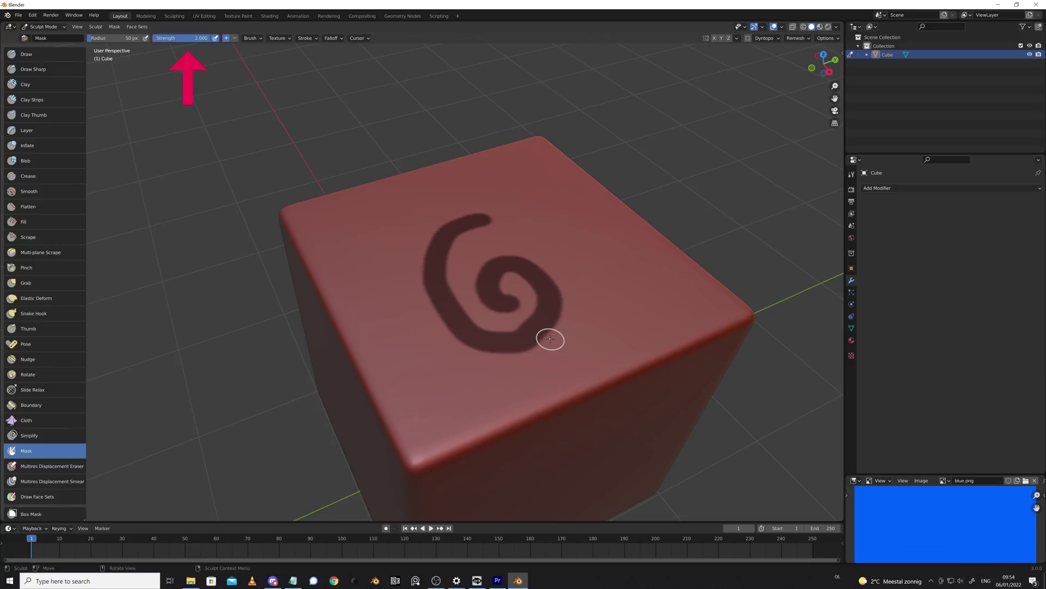
key(ctrl+z)
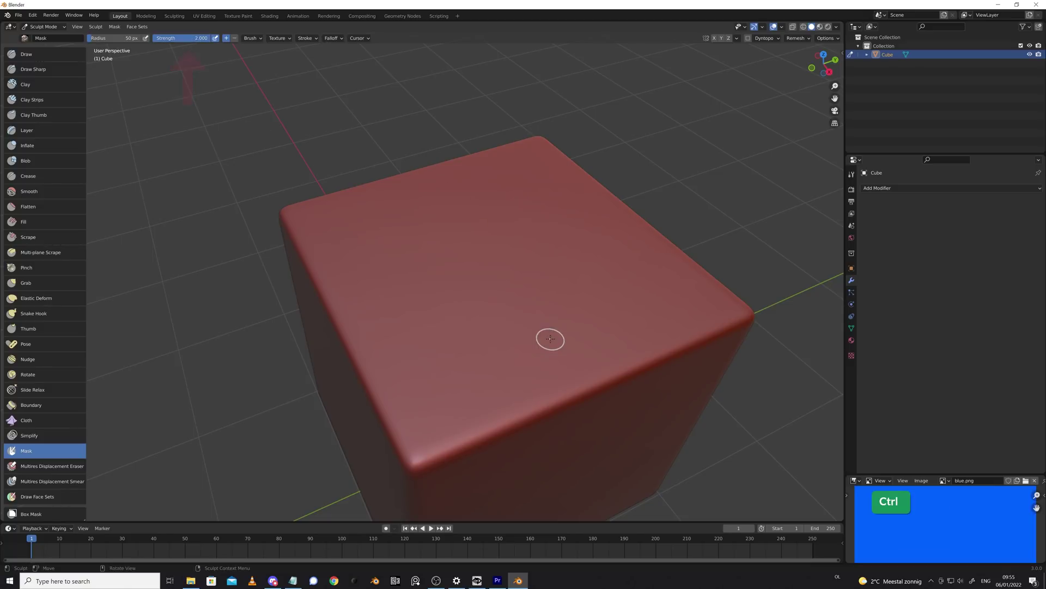
mouse_move(262, 310)
mouse_down()
mouse_move(303, 206)
mouse_move(288, 321)
mouse_up()
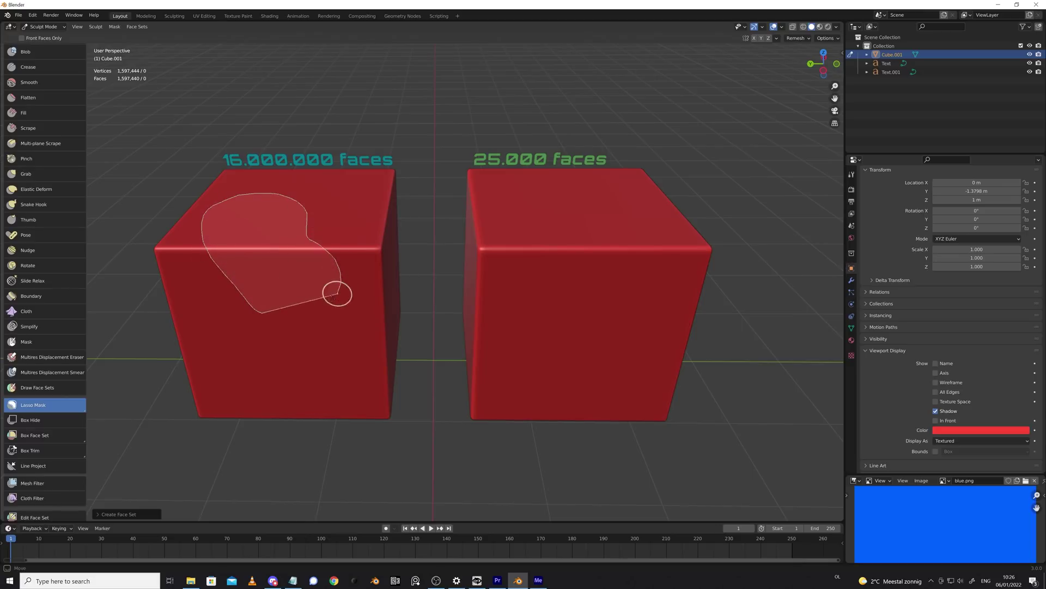
drag(561, 294, 646, 335)
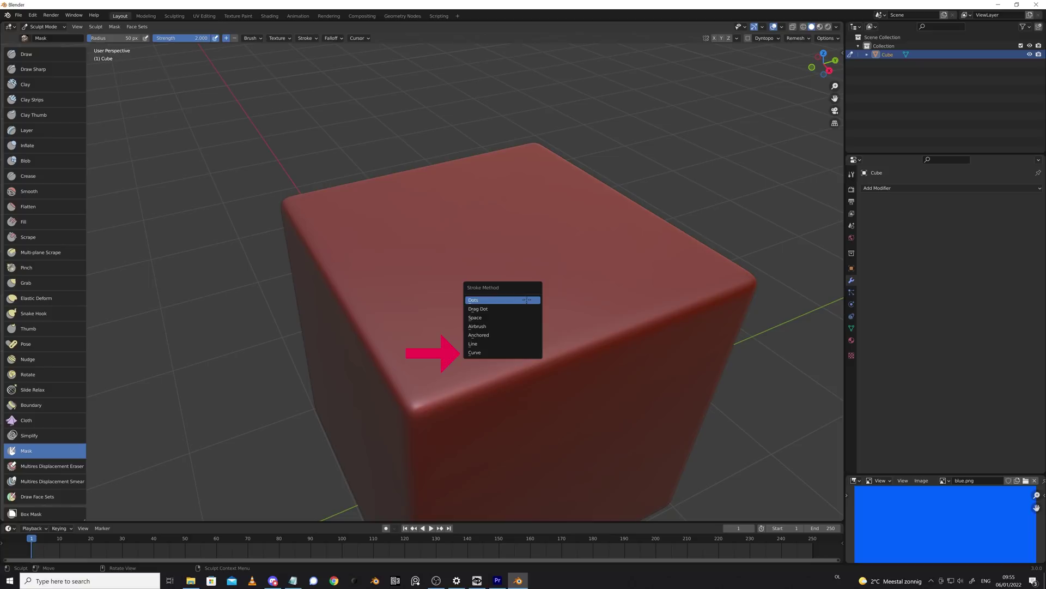
- Paint the mask along a closed curve traced around the blocky shape, adjusting one point
click(513, 352)
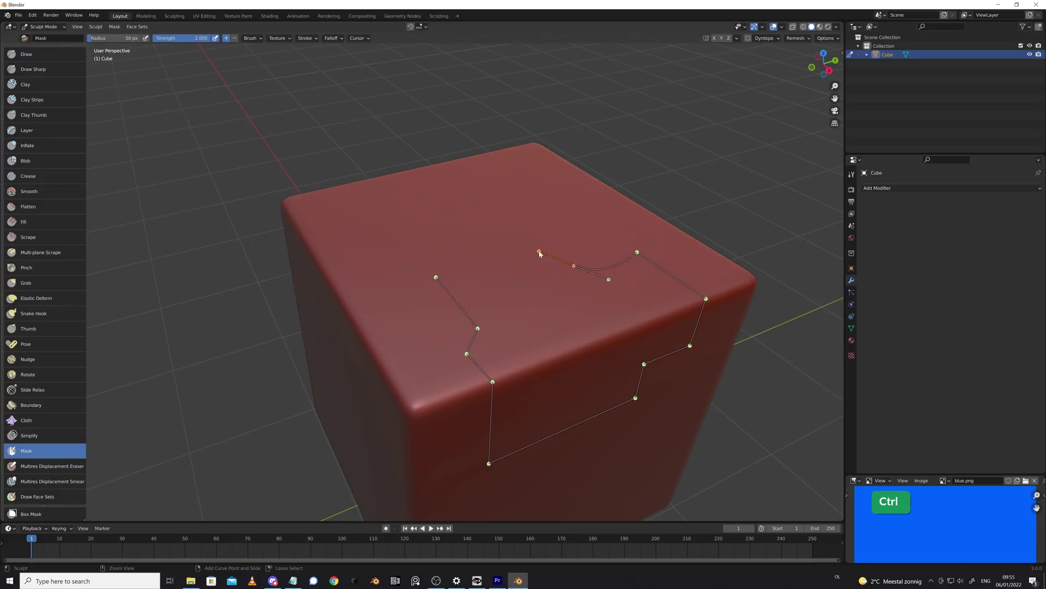
ctrl+click(446, 262)
drag(606, 287, 608, 272)
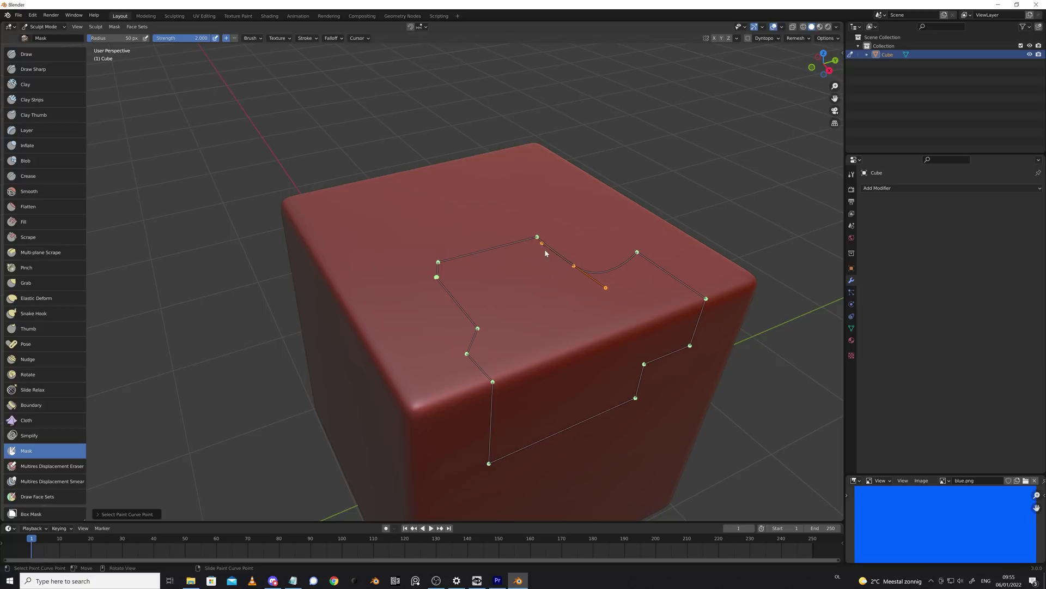
click(608, 271)
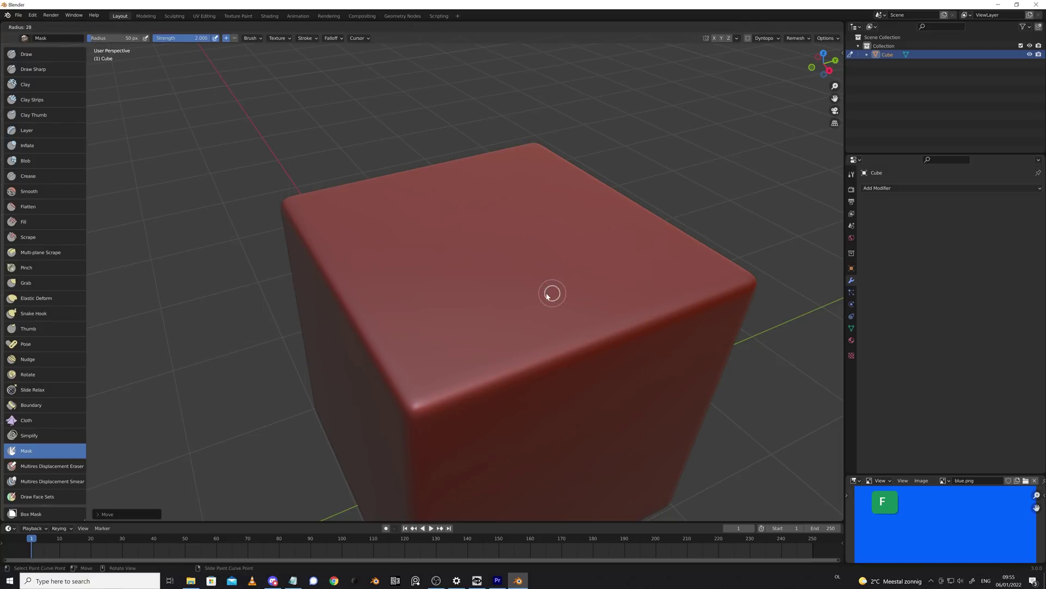
key(Return)
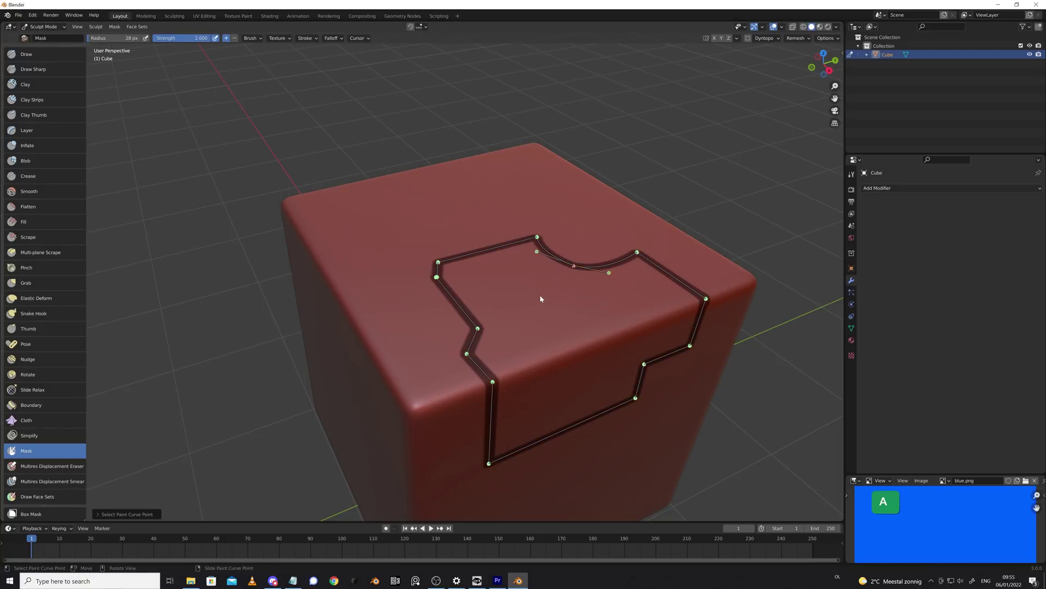
key(e)
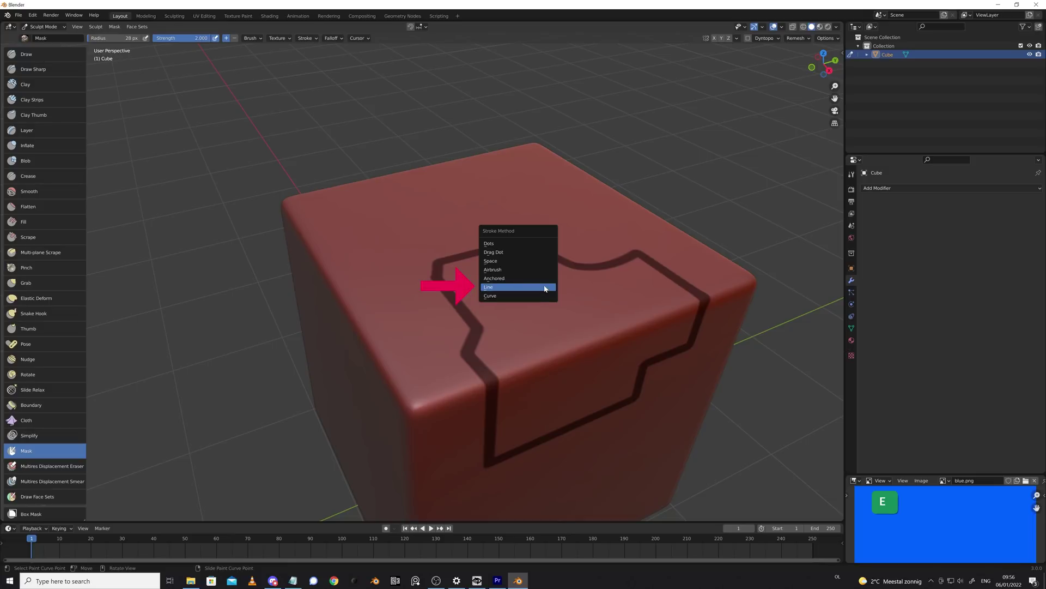
- Try straight-line mask strokes inside the outline, then undo the stray line
click(545, 288)
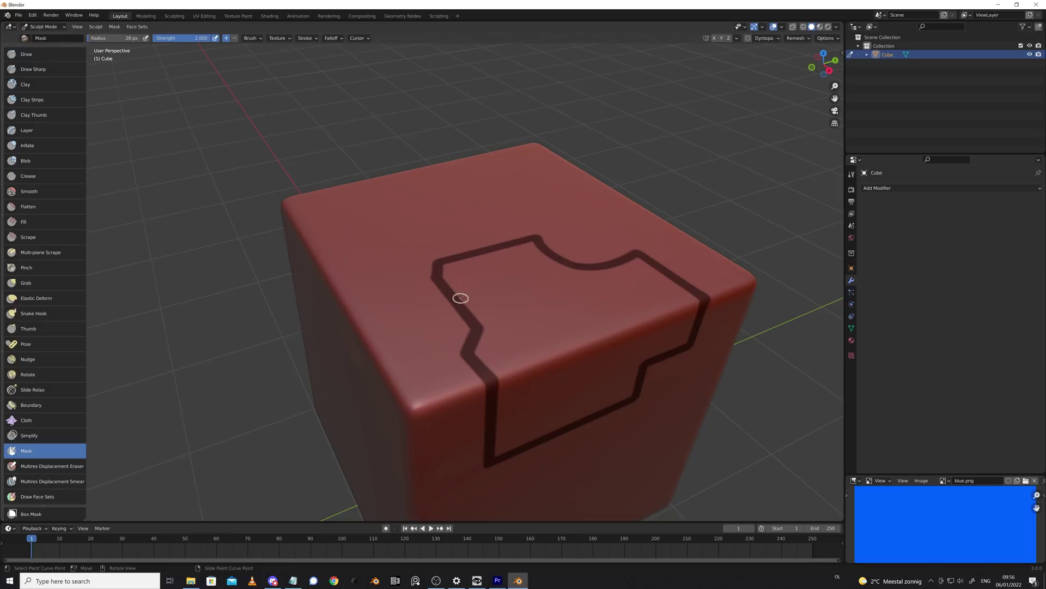
mouse_move(456, 297)
mouse_down()
mouse_move(501, 282)
mouse_move(493, 287)
mouse_up()
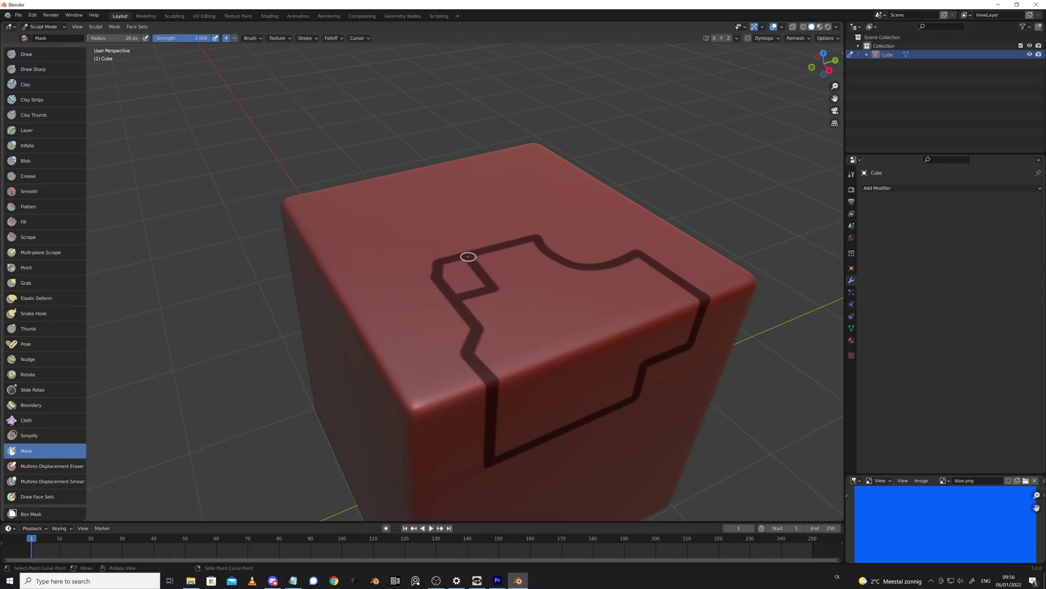
mouse_move(447, 248)
ctrl+mouse_down()
mouse_move(480, 286)
mouse_move(483, 279)
ctrl+mouse_up()
key(ctrl+z)
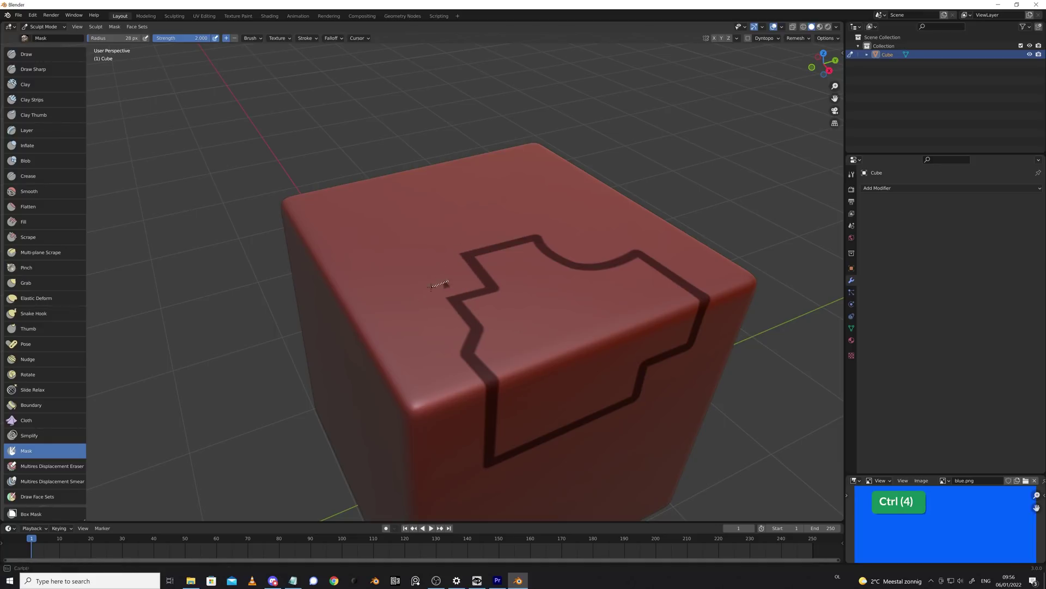
- Switch back to Dots strokes, set a 39 px brush and fill the outlined shape with mask
key(e)
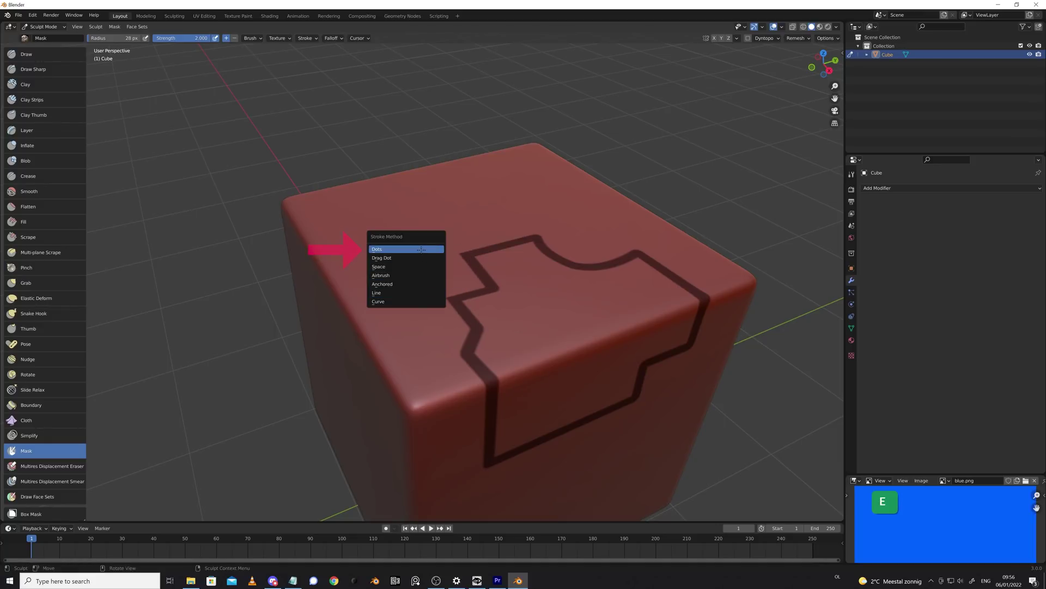
click(421, 249)
key(f)
click(539, 322)
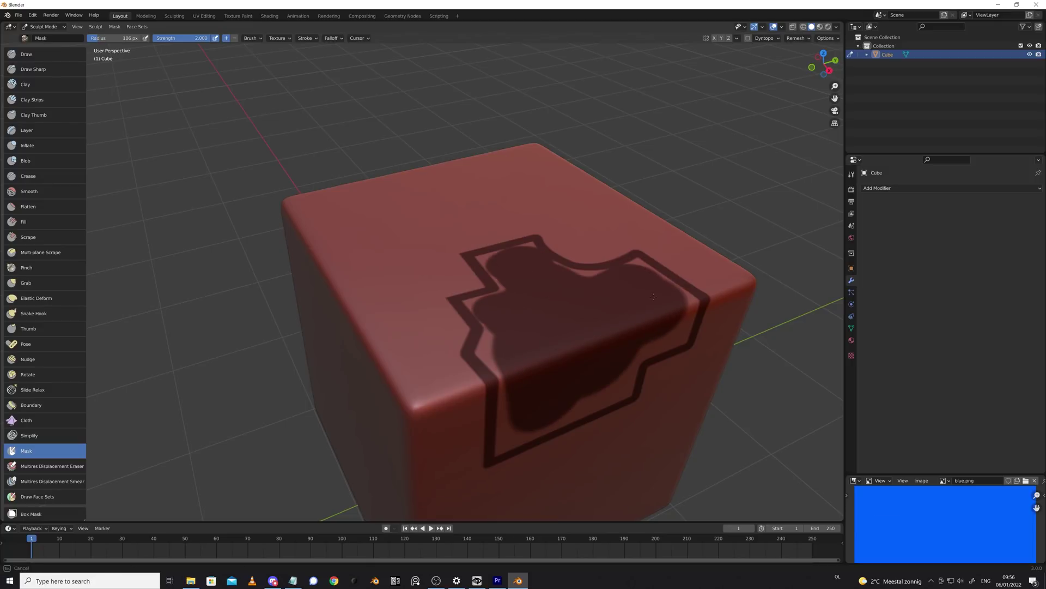
mouse_move(523, 327)
mouse_down()
mouse_move(486, 316)
mouse_move(663, 294)
mouse_move(549, 338)
mouse_up()
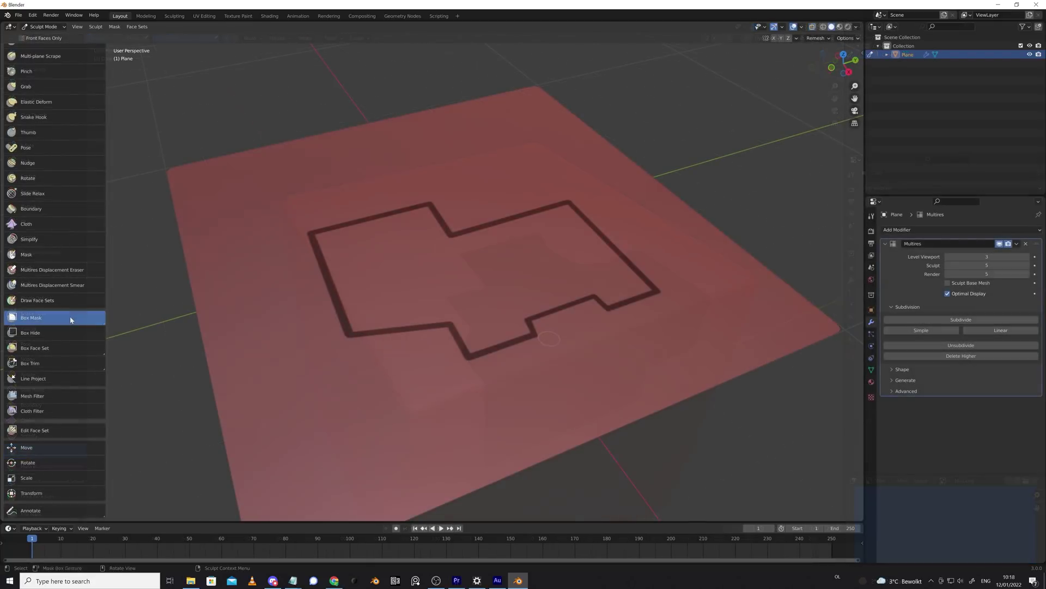
click(70, 317)
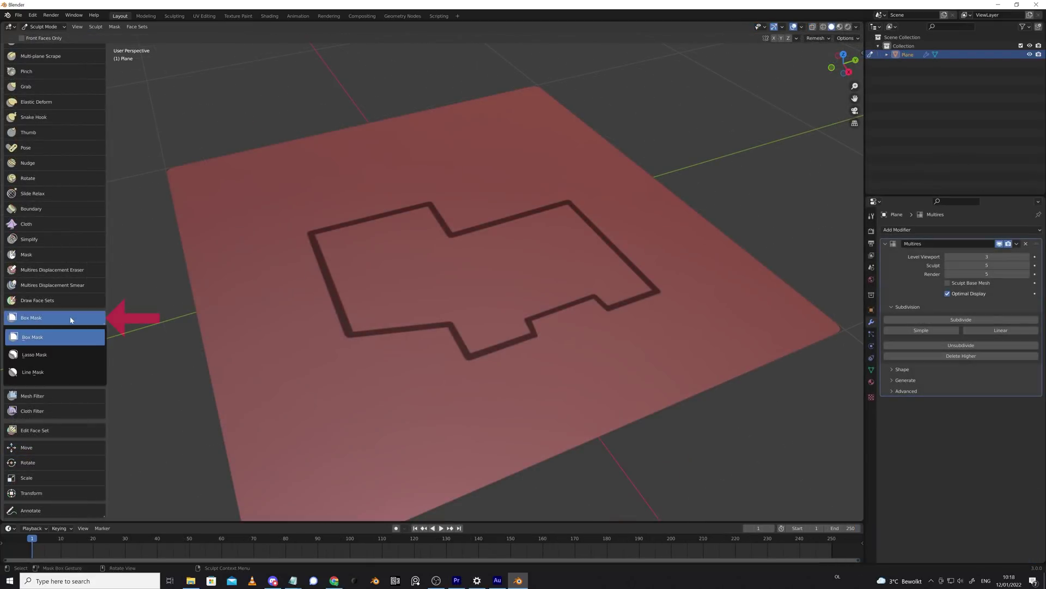
click(67, 356)
mouse_move(314, 233)
mouse_down()
mouse_move(572, 304)
mouse_move(319, 238)
mouse_up()
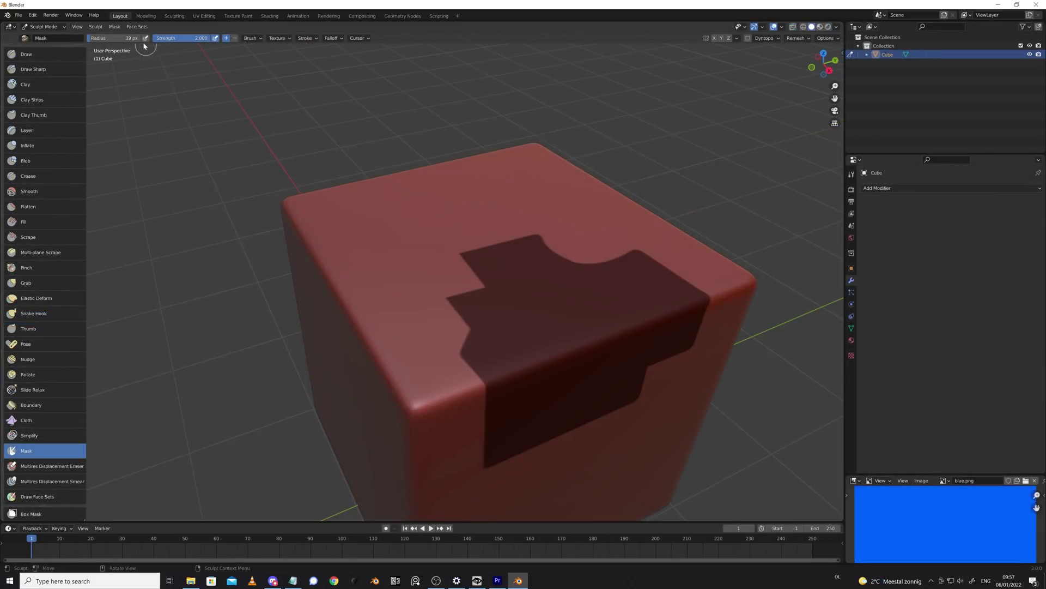
click(115, 27)
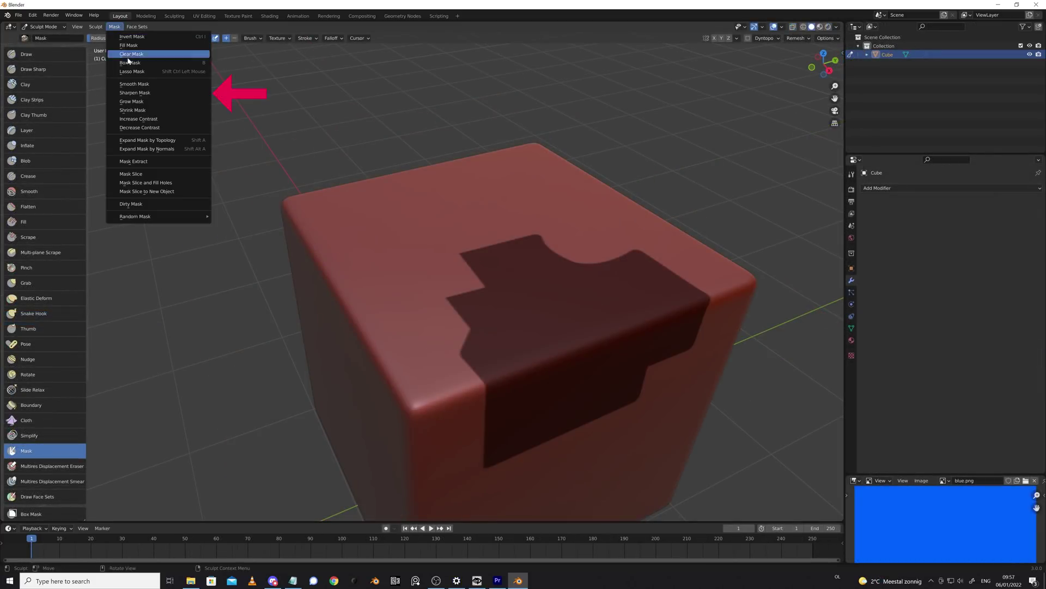
click(164, 95)
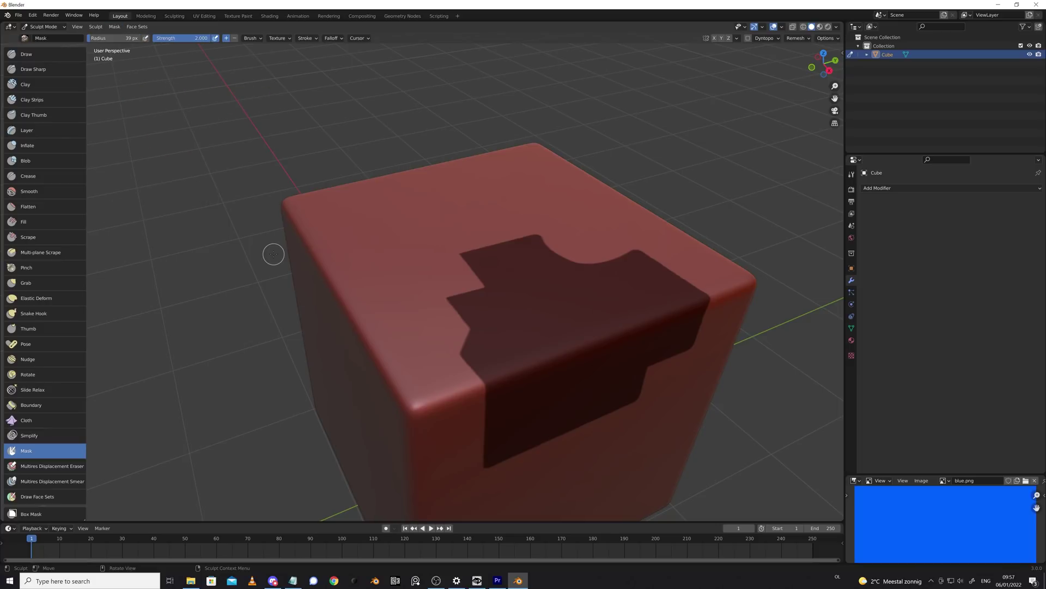
- Invert the mask, pull the blocky patch outward with Move, then inflate it with the Inflate mesh filter
key(ctrl+i)
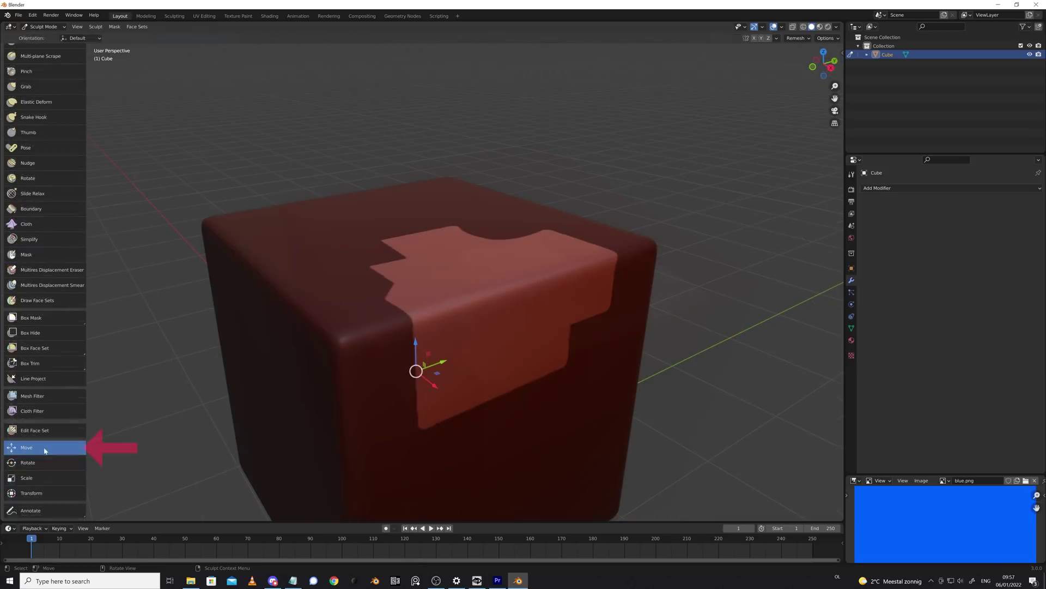
drag(439, 393, 449, 398)
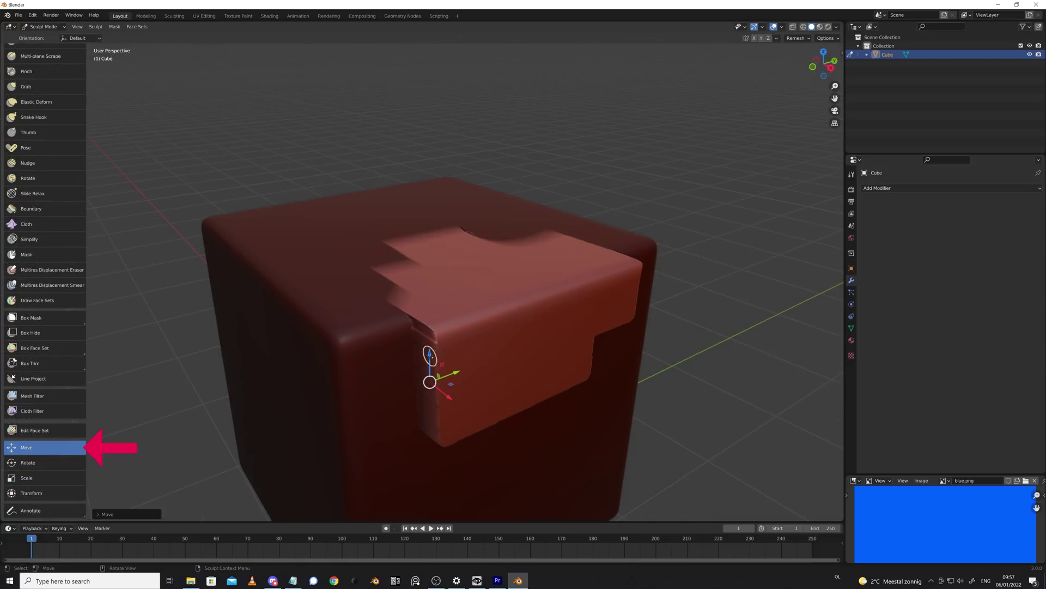
drag(431, 360, 429, 339)
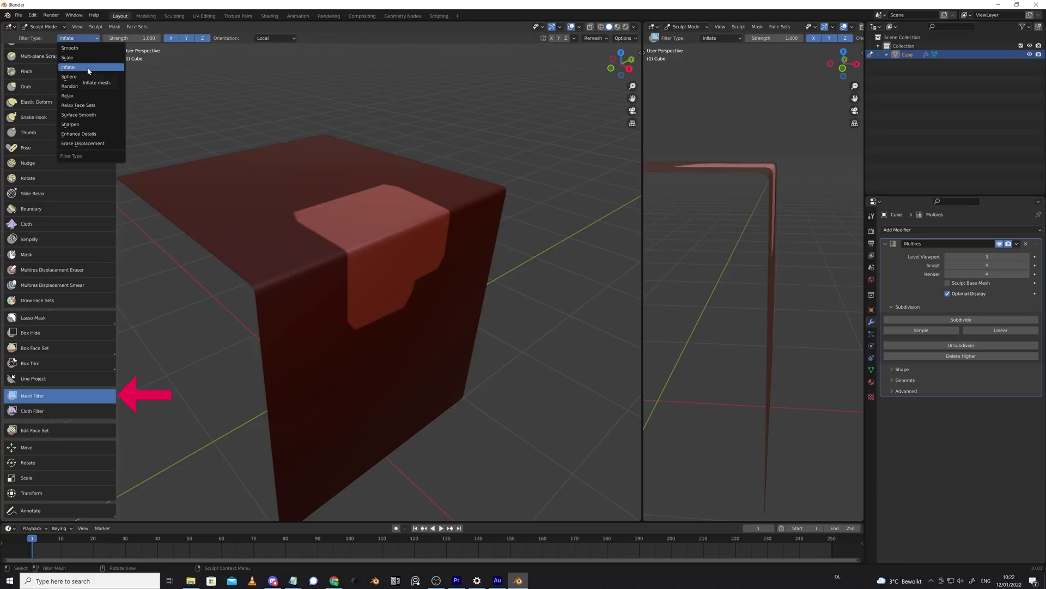
click(88, 71)
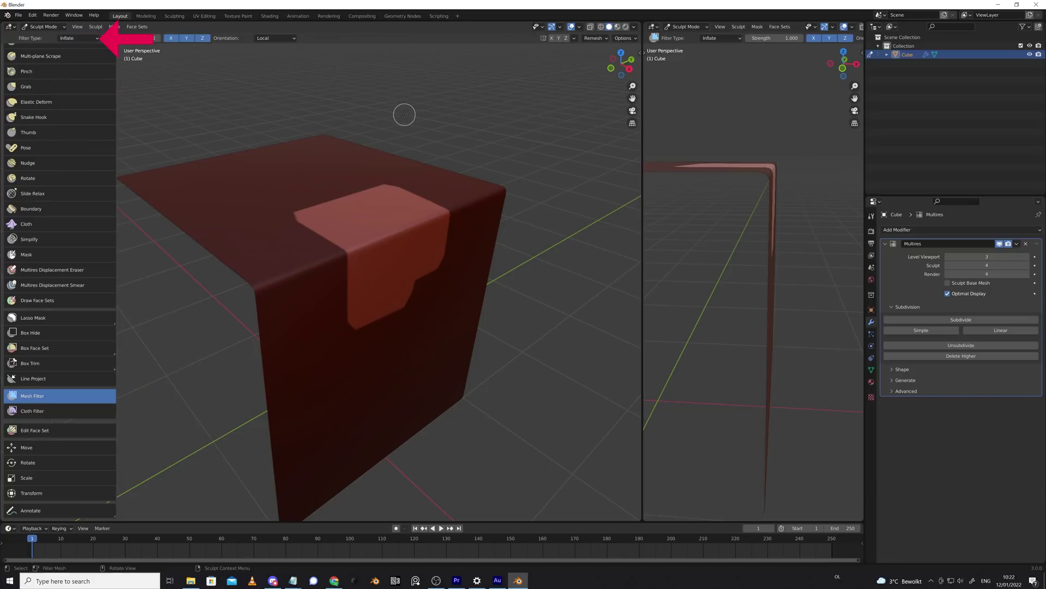
drag(405, 115, 446, 112)
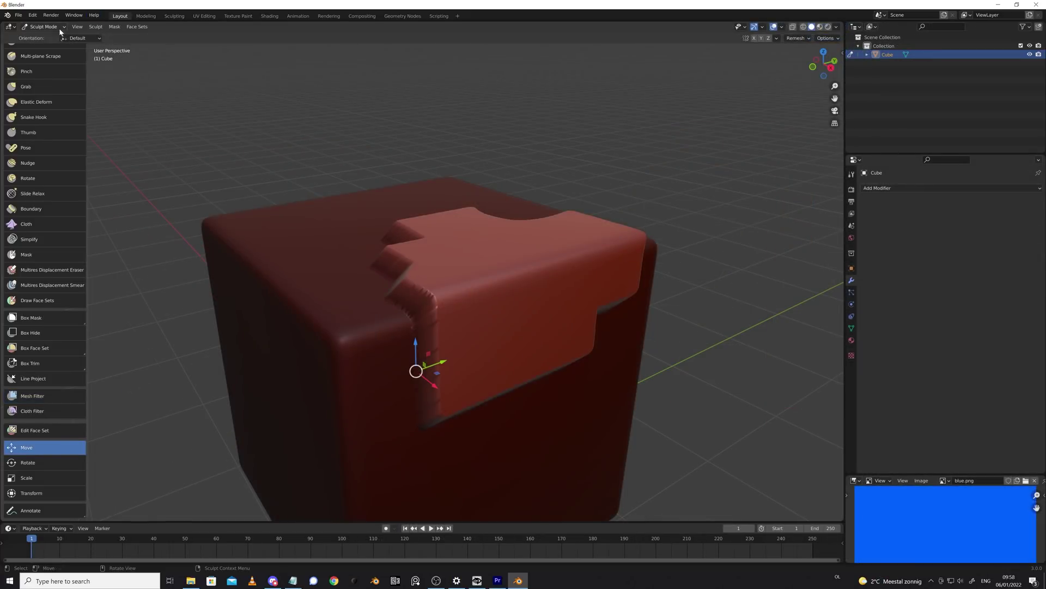
- Shrink the mask, then remesh at a sampled ~0.0039 m voxel size with Preserve Paint Mask on
click(114, 26)
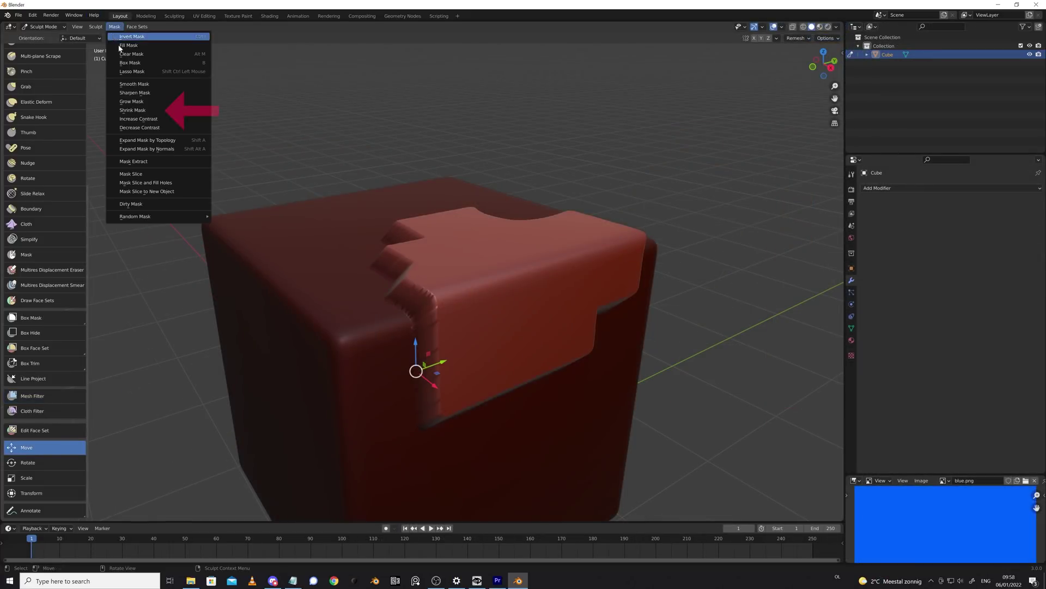
click(157, 110)
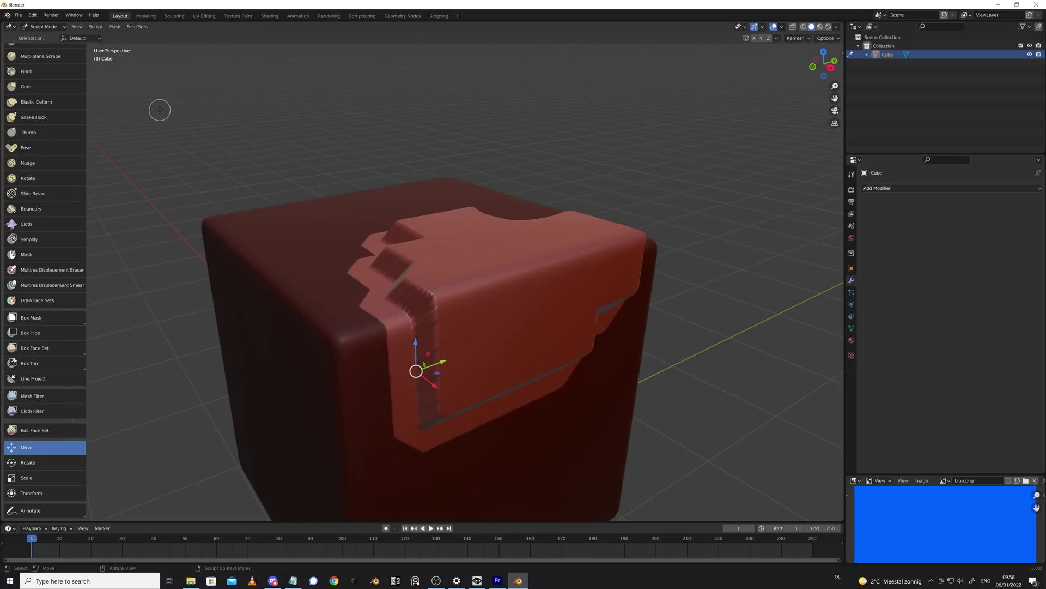
click(796, 37)
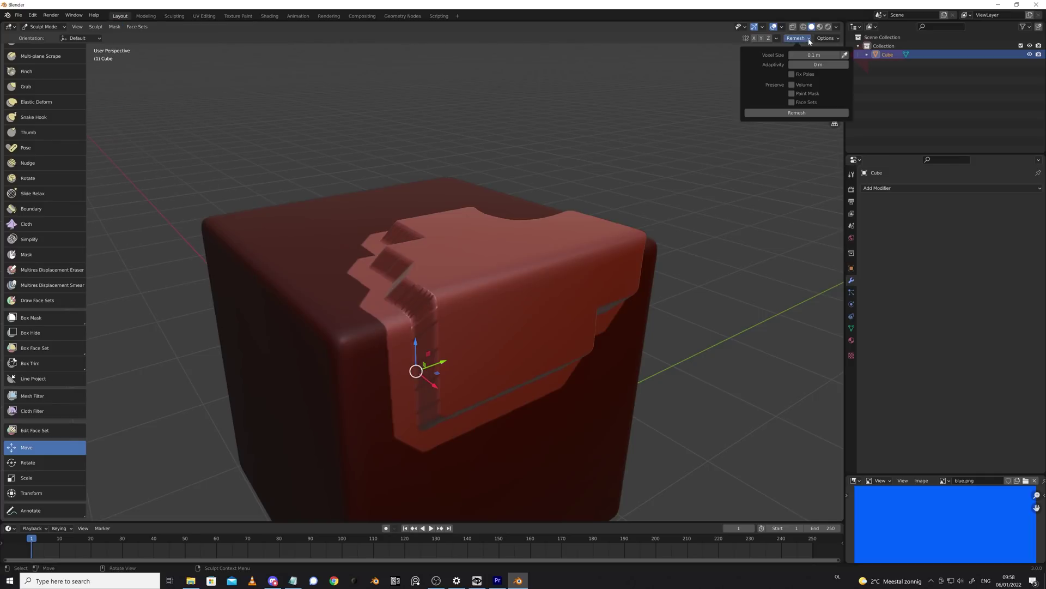
click(845, 54)
click(495, 239)
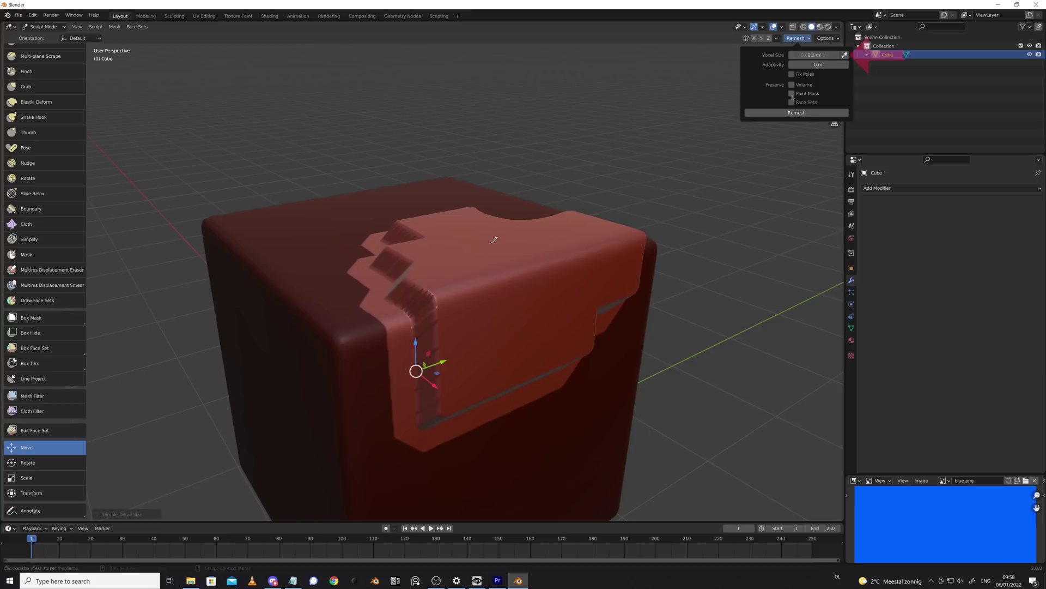
click(791, 93)
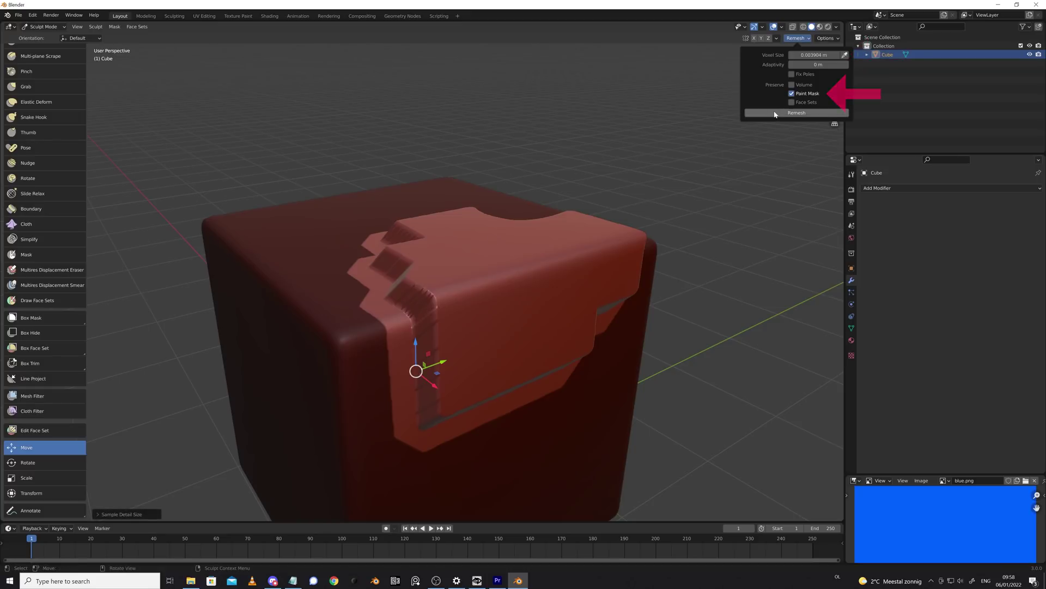
click(775, 114)
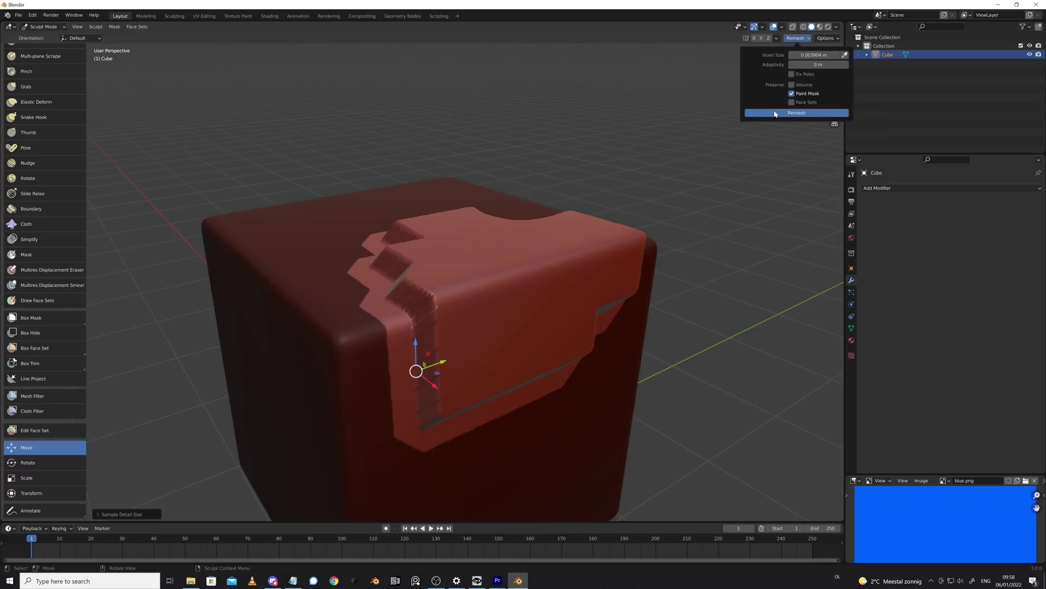
- Smooth the masked panel with the Smooth mesh filter, then clear the mask with Alt+M
click(32, 396)
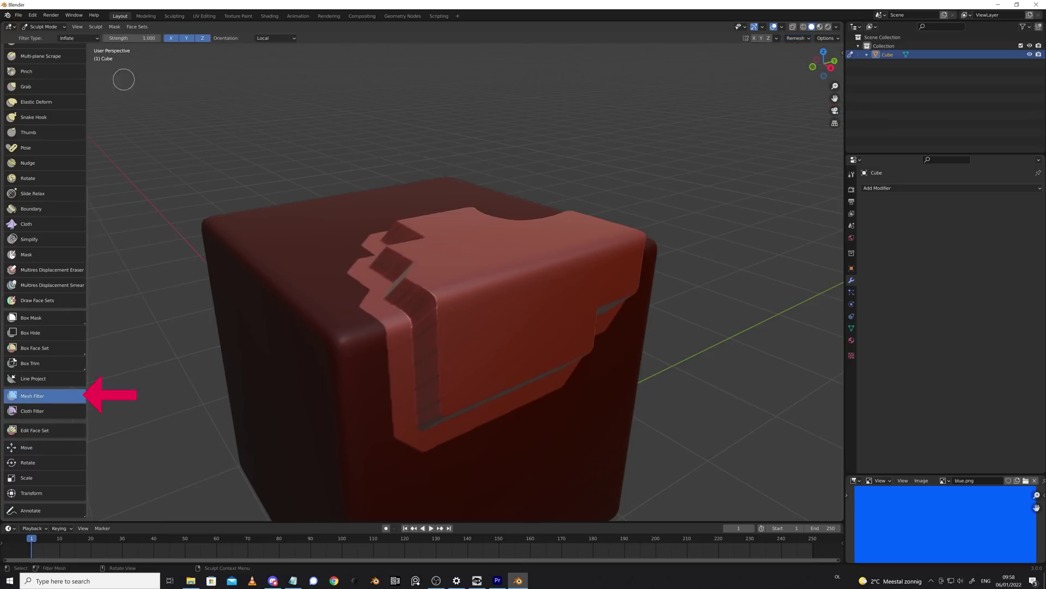
click(82, 37)
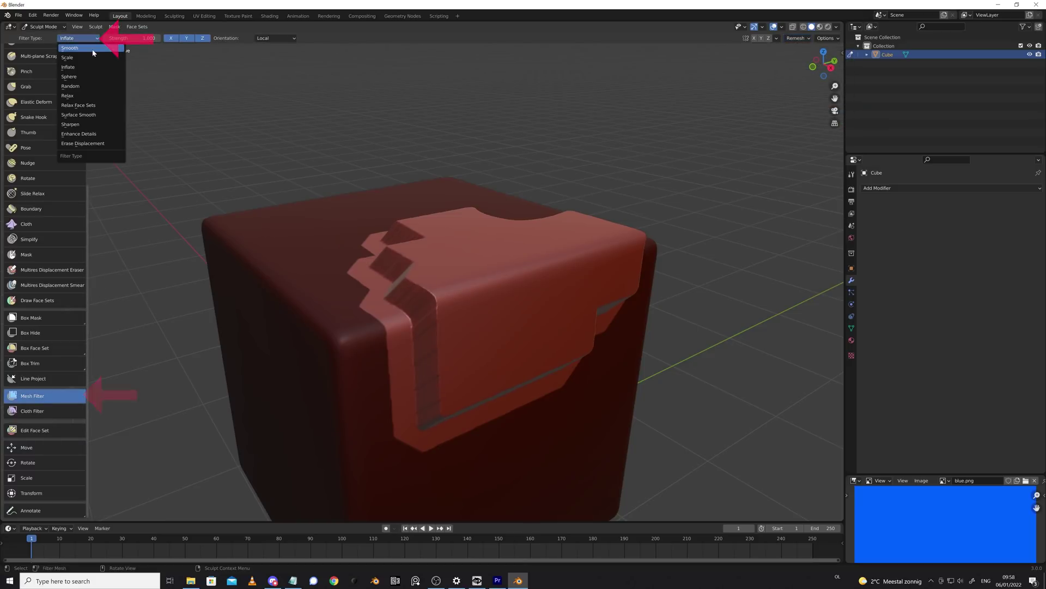
click(82, 48)
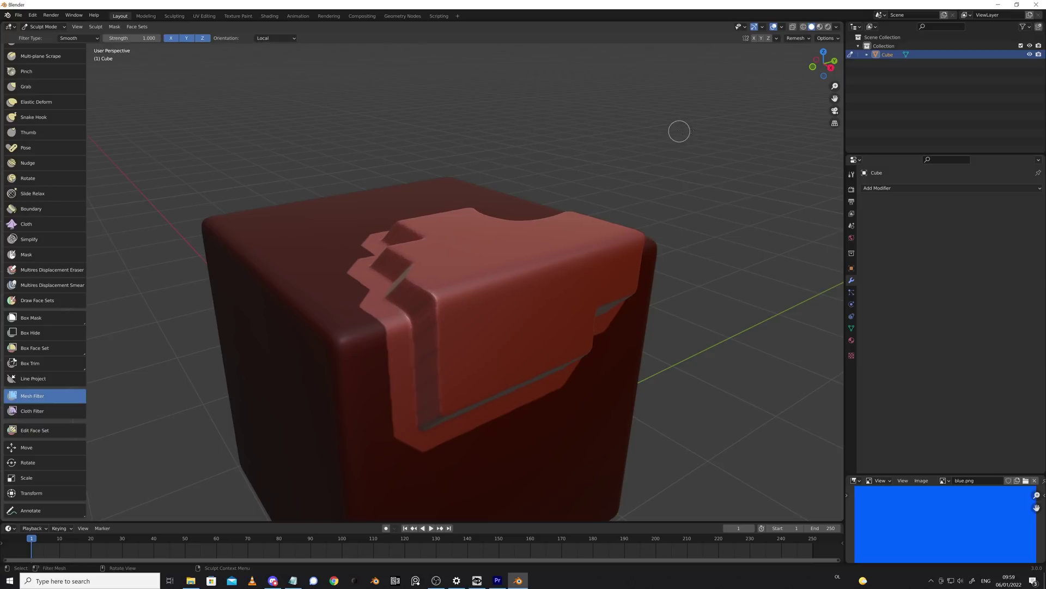
middle_drag(738, 123, 647, 143)
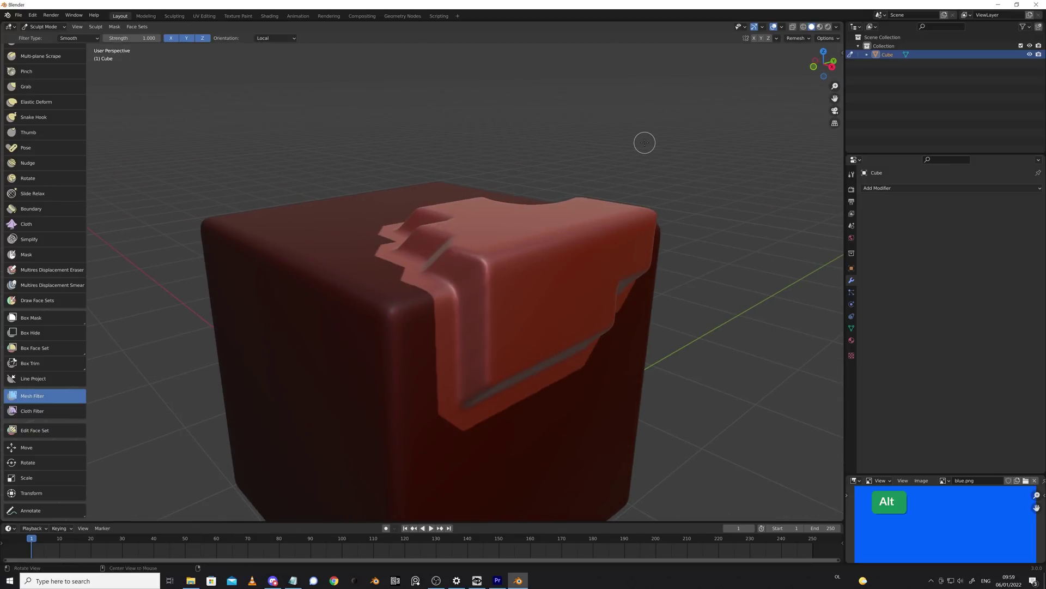
key(alt+m)
scroll(572, 135, down, 4)
middle_drag(573, 136, 523, 164)
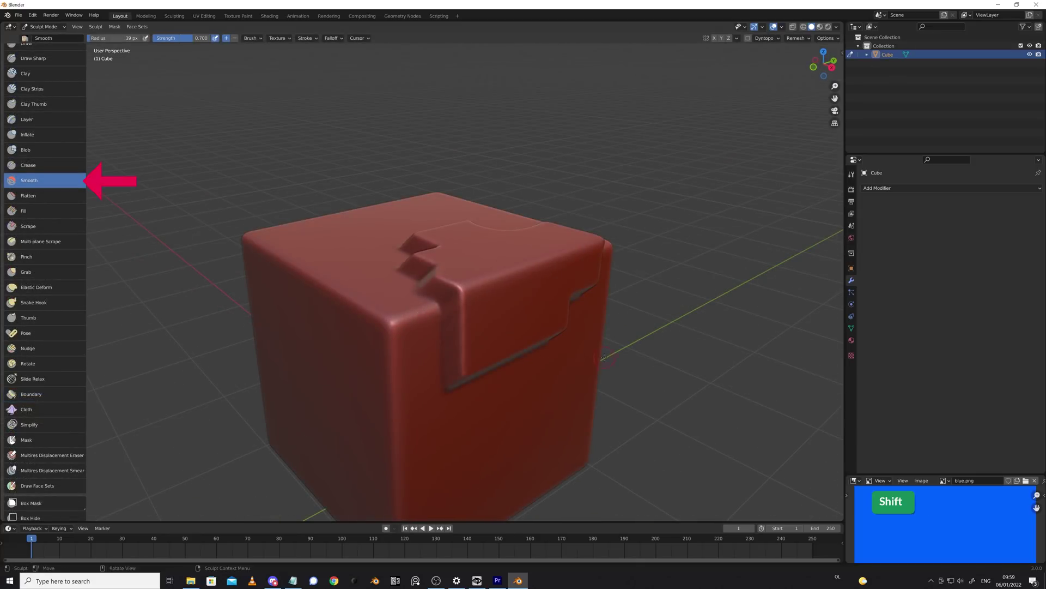
mouse_move(424, 319)
middle_down()
mouse_move(501, 337)
mouse_move(459, 311)
middle_up()
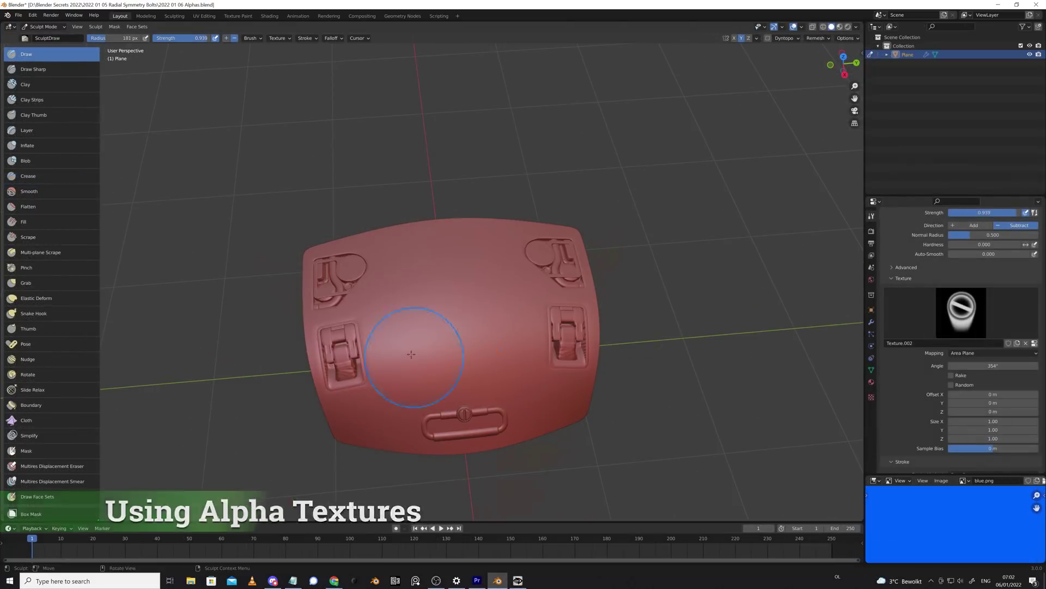
- Stamp small, lower-strength mirrored Texture.002 bolts near the plate's bottom edge
drag(411, 353, 413, 323)
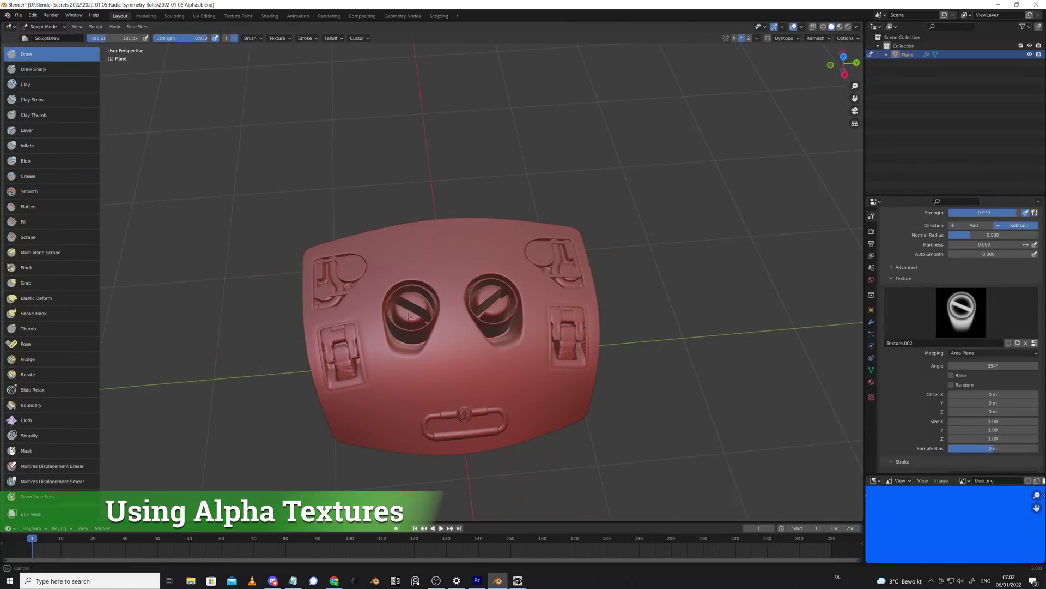
middle_drag(412, 323, 638, 247)
key(ctrl+z)
key(shift+f)
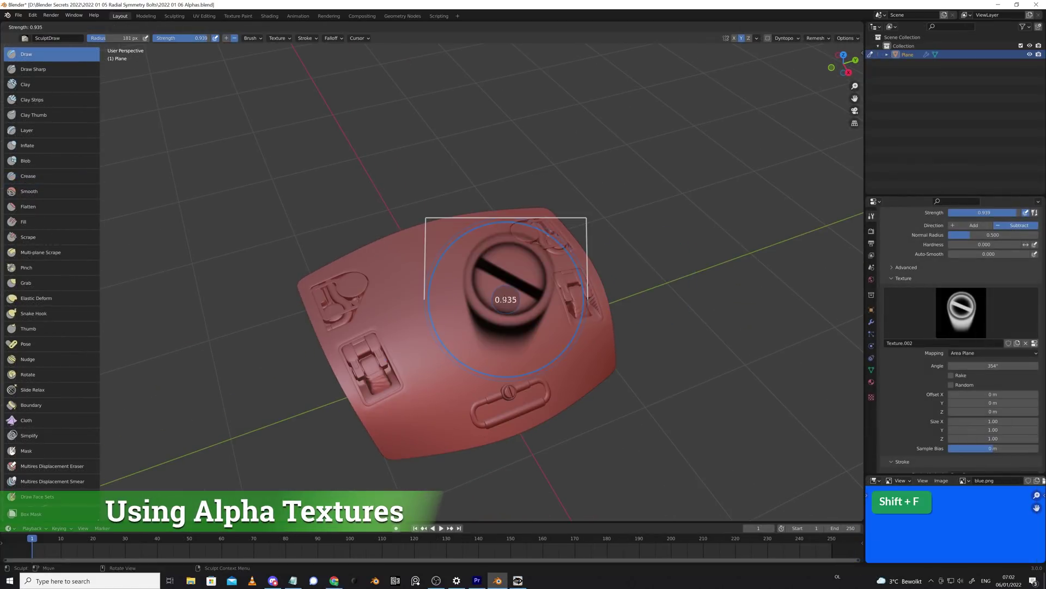
click(471, 303)
key(f)
click(424, 314)
drag(424, 315, 430, 414)
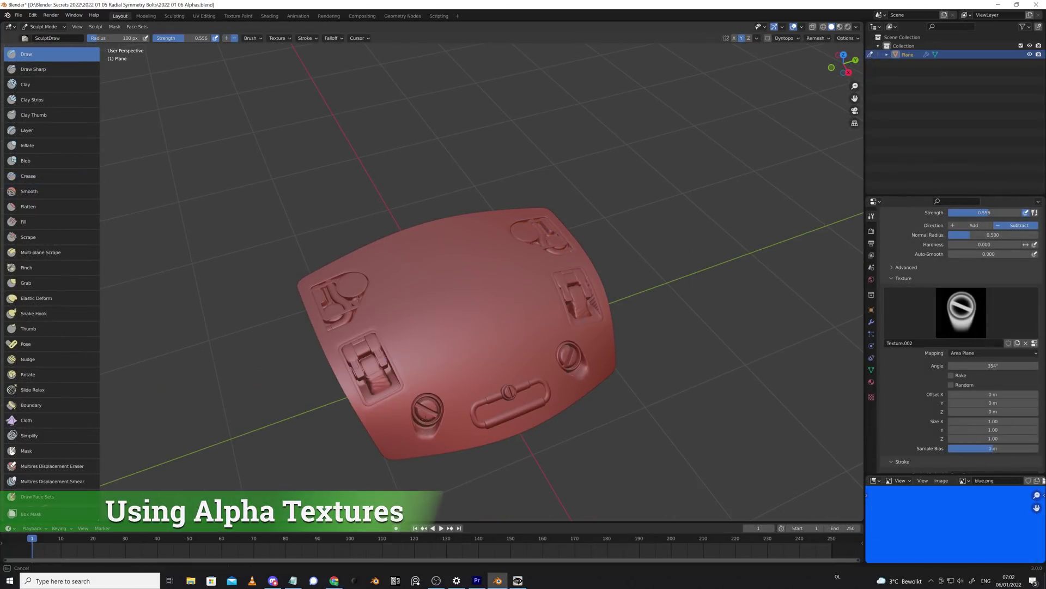
middle_drag(430, 413, 746, 372)
- Switch to the clip-shaped Texture.003 with a larger brush and stamp mirrored clips from top view
key(t)
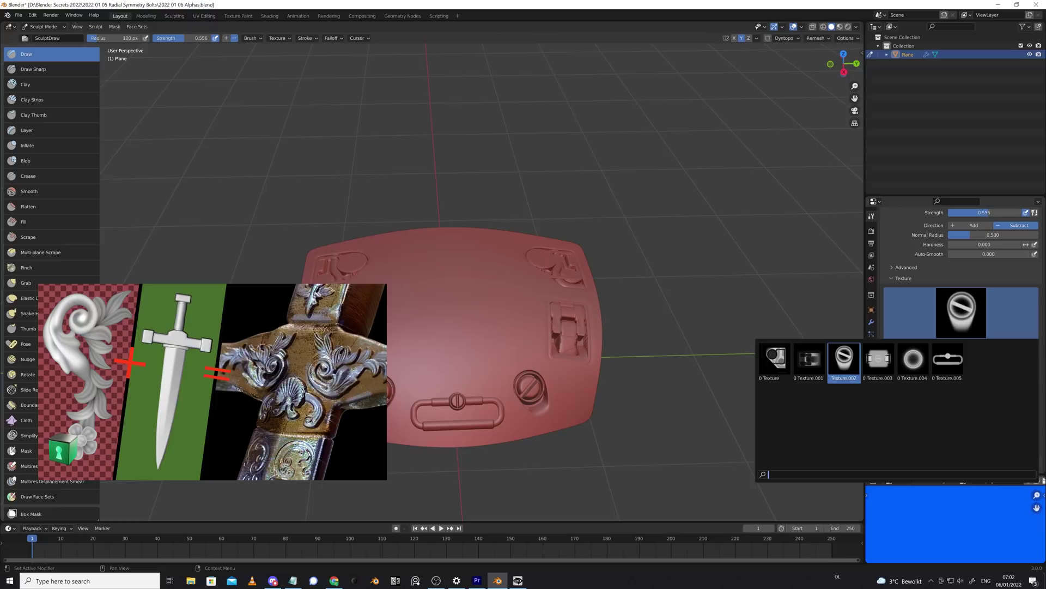
click(881, 361)
key(f)
click(472, 339)
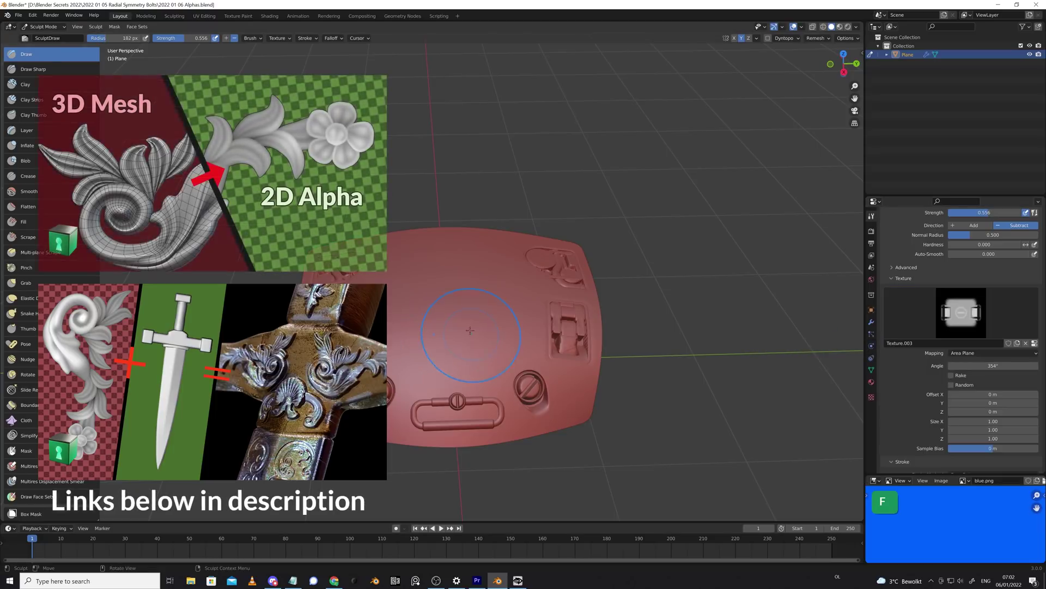
key(KP_7)
click(460, 214)
drag(459, 213, 499, 213)
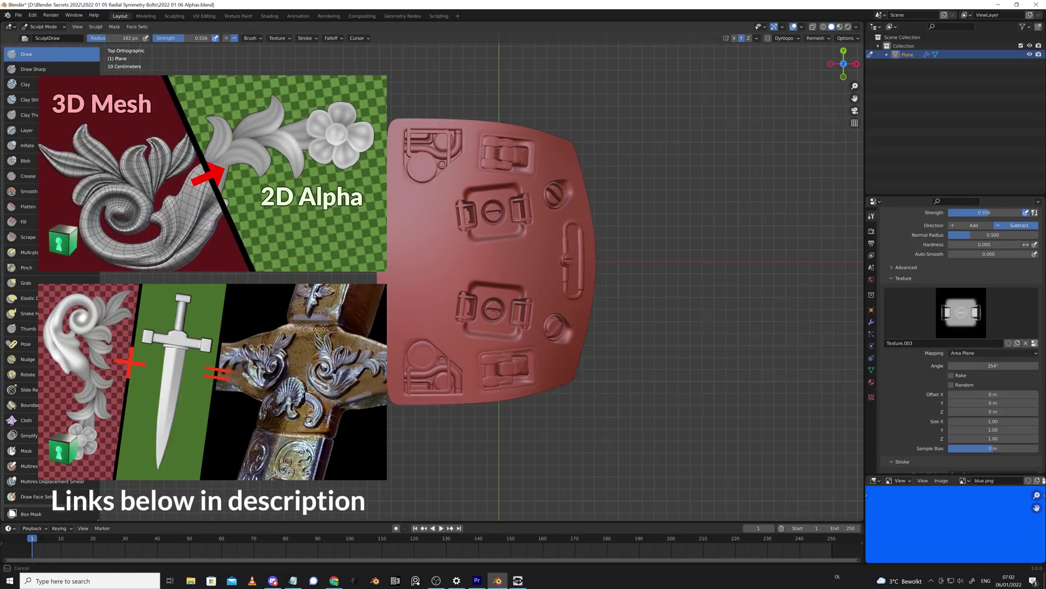
- Undo the clips, rotate the texture and restamp the mirrored clip details
key(ctrl+z)
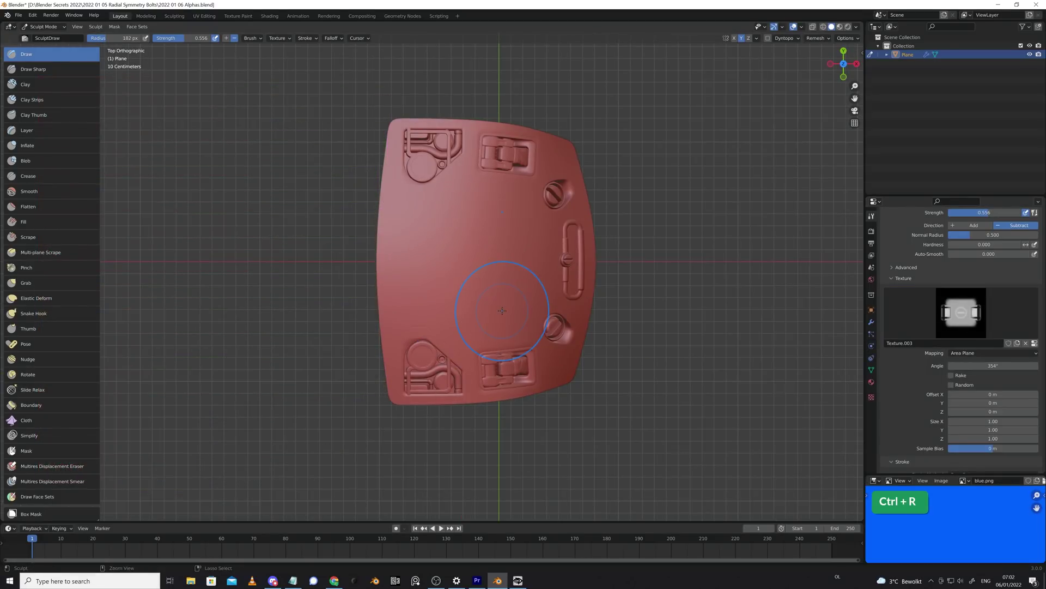
key(ctrl+f)
click(426, 292)
drag(427, 292, 503, 303)
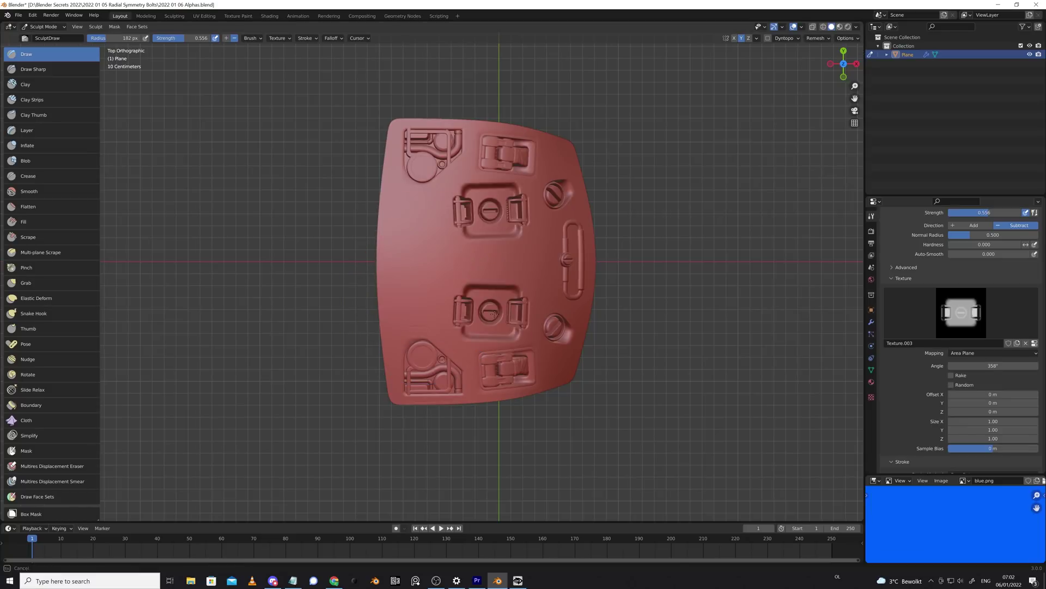
key(ctrl+z)
key(f)
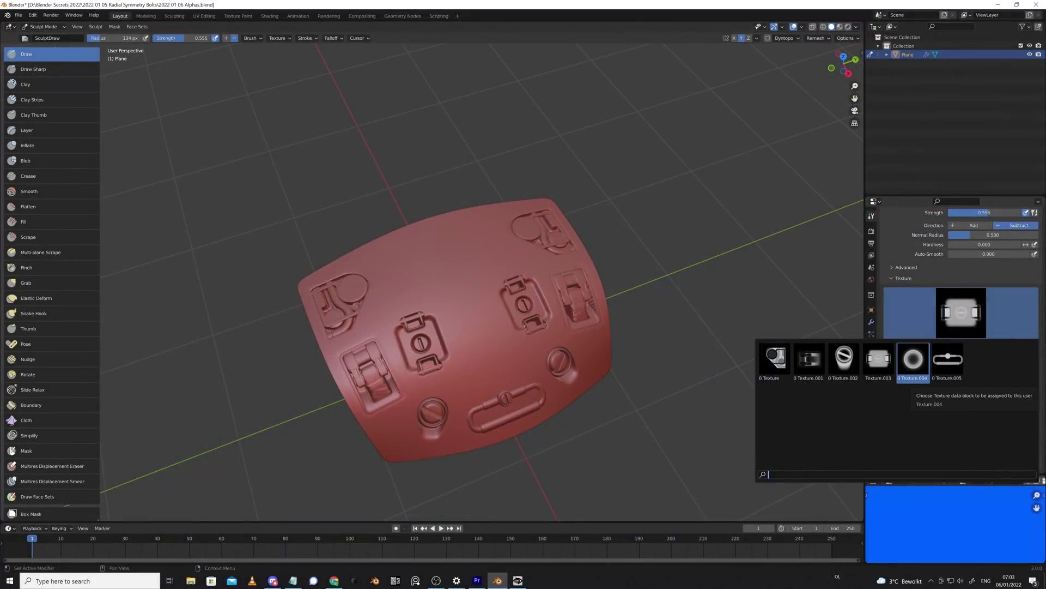
- Switch to the ring-shaped Texture.004 and stamp two mirrored pairs of rings
click(913, 360)
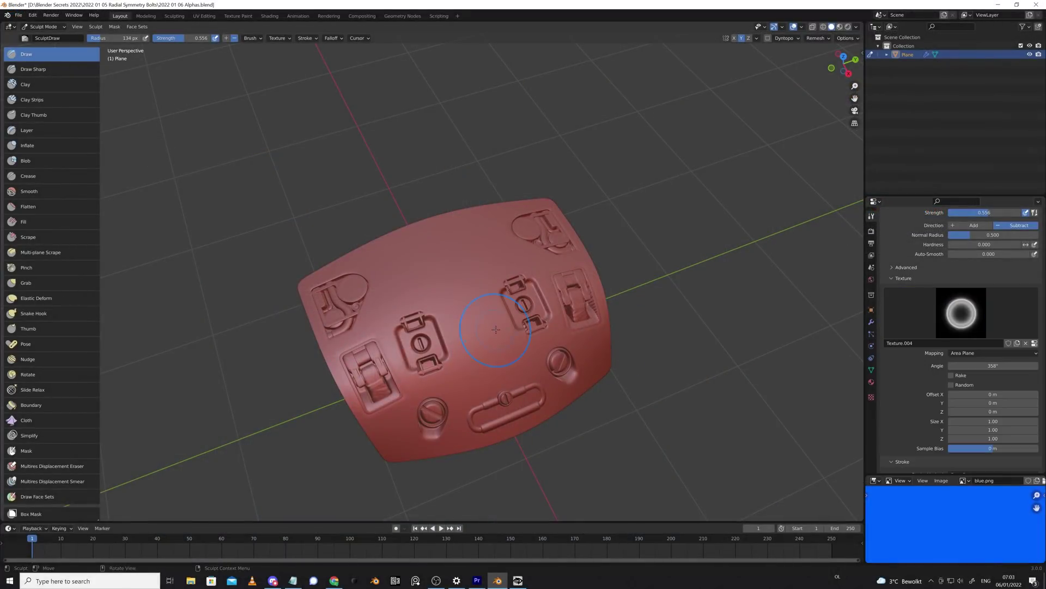
drag(490, 251, 479, 233)
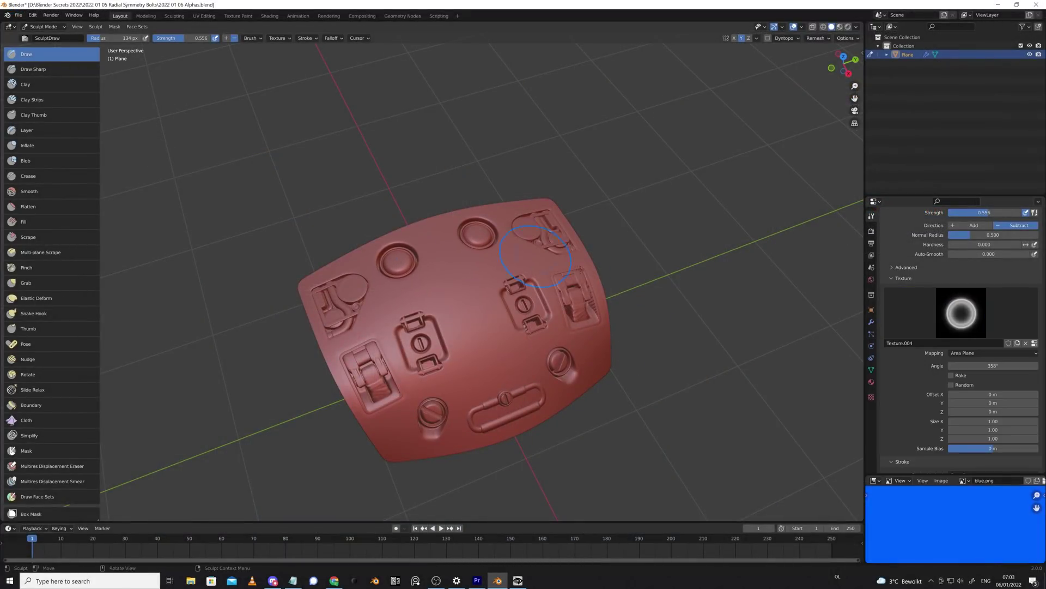
middle_drag(478, 232, 668, 296)
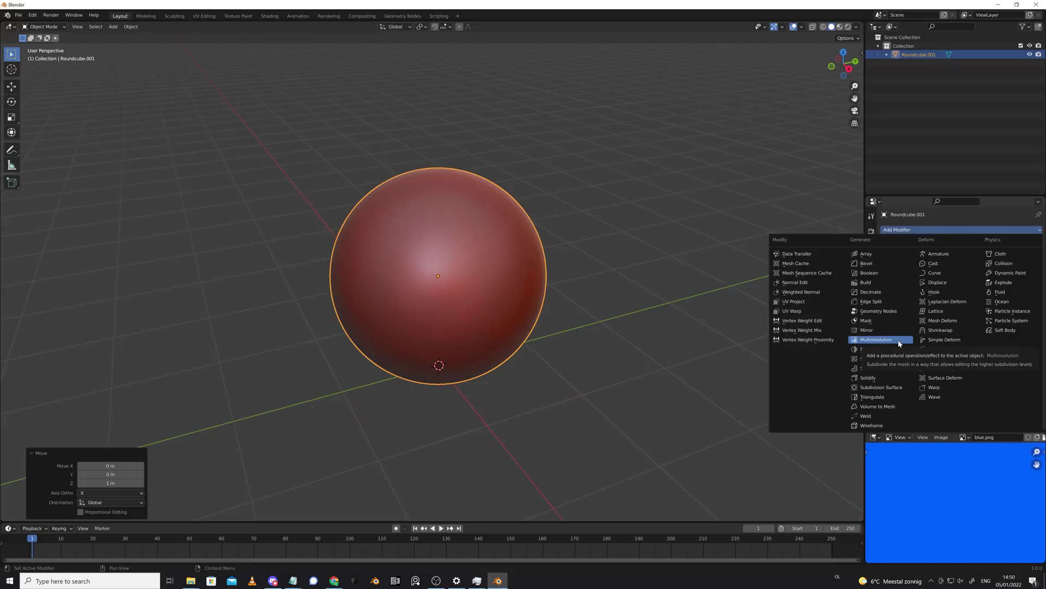
- Add a Multires modifier to the sphere, subdivide once, and enter Sculpt Mode
click(899, 344)
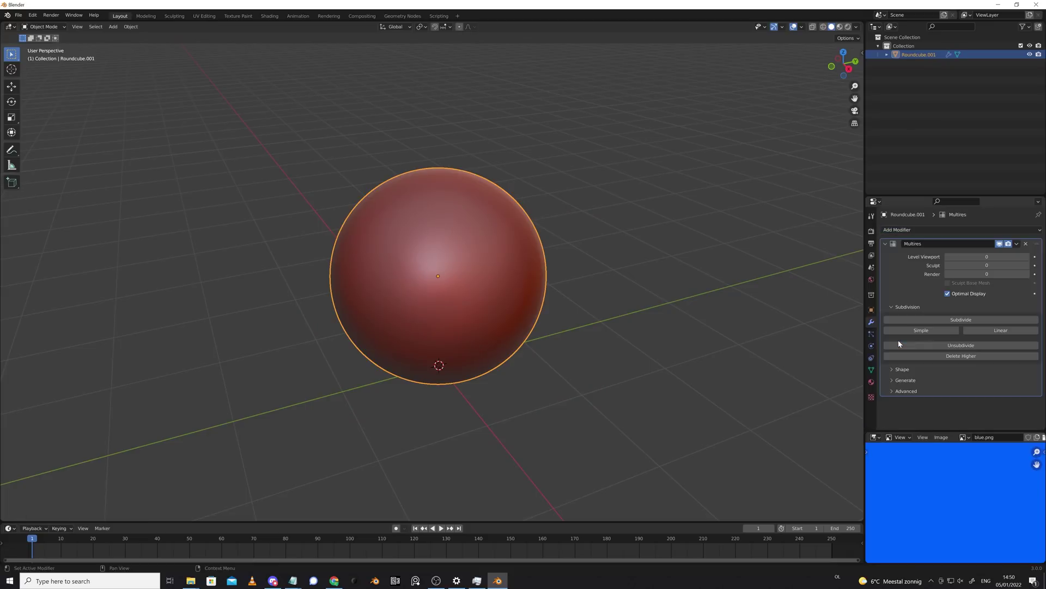
click(986, 320)
click(43, 27)
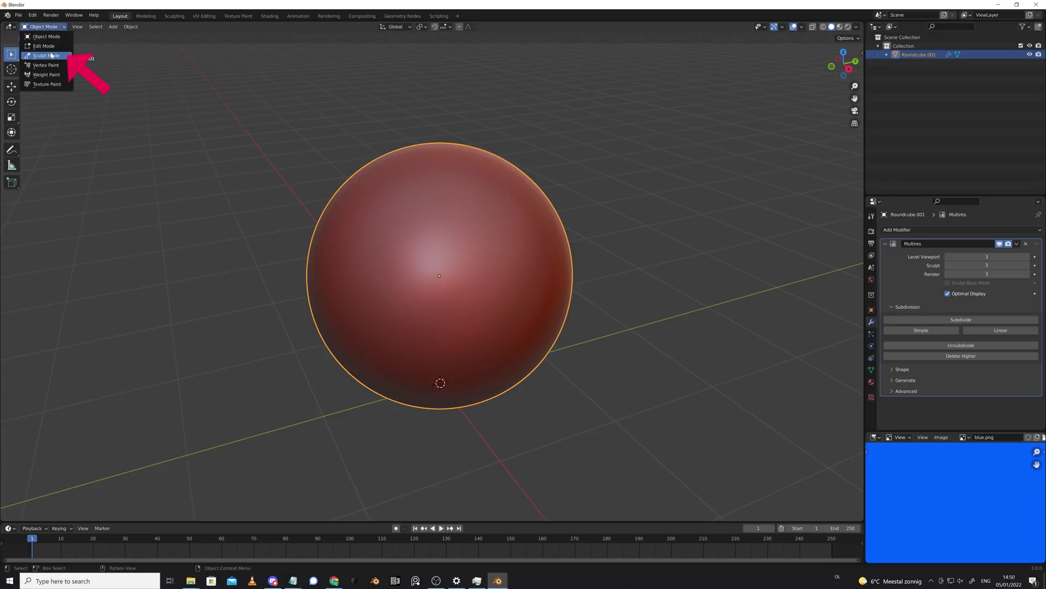
click(50, 55)
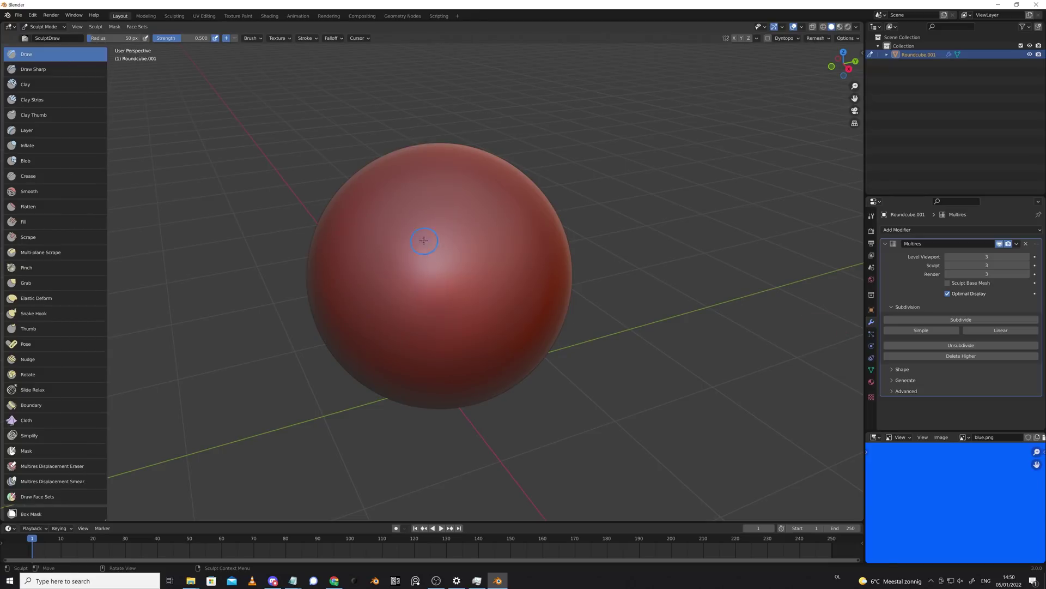
- Set the stroke method to Drag Dot with a larger brush and test a stamp
key(e)
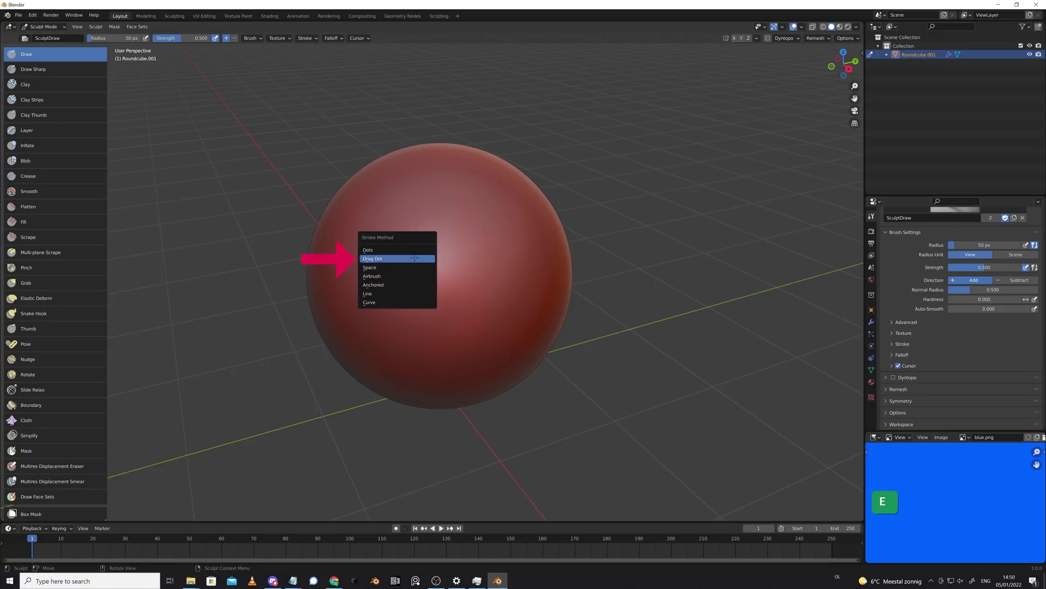
click(415, 258)
key(f)
click(384, 245)
mouse_move(421, 234)
mouse_down()
mouse_move(440, 264)
mouse_move(420, 234)
mouse_up()
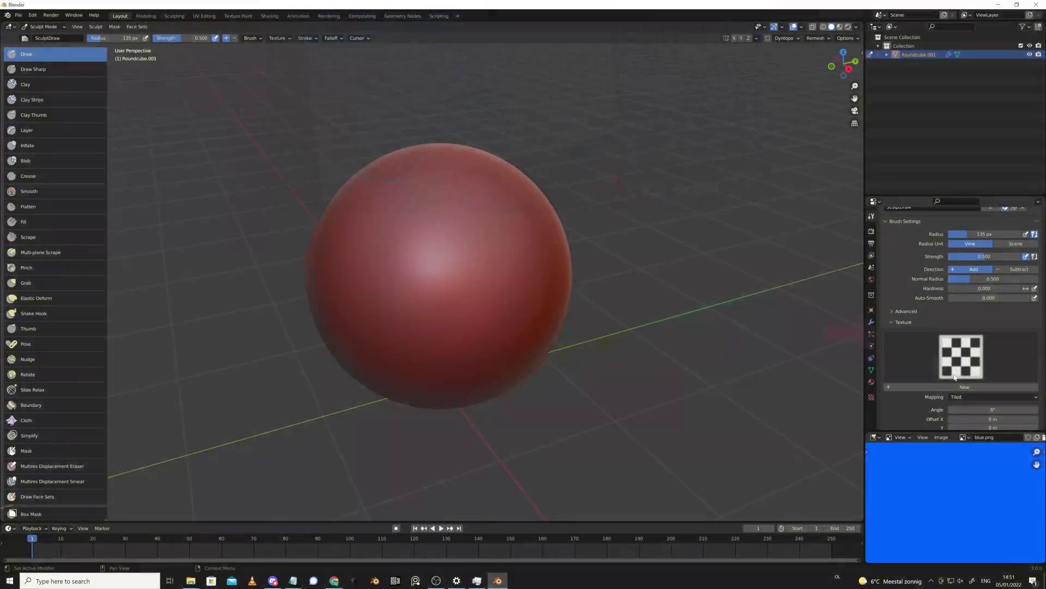
scroll(983, 336, down, 3)
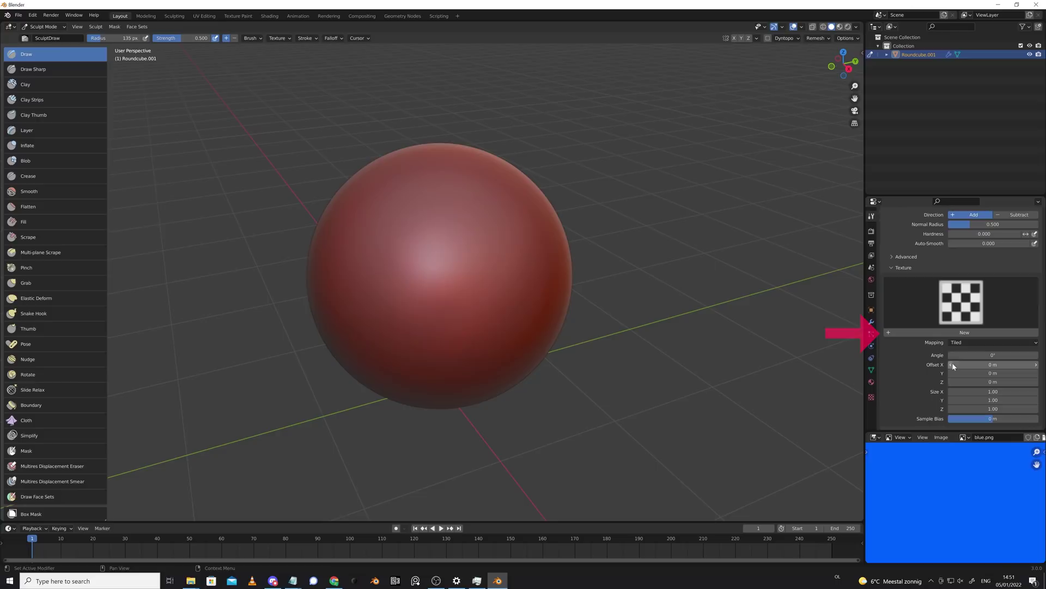
- Create a new brush texture from the bolt image JRO_Sample02_in.tif
click(985, 333)
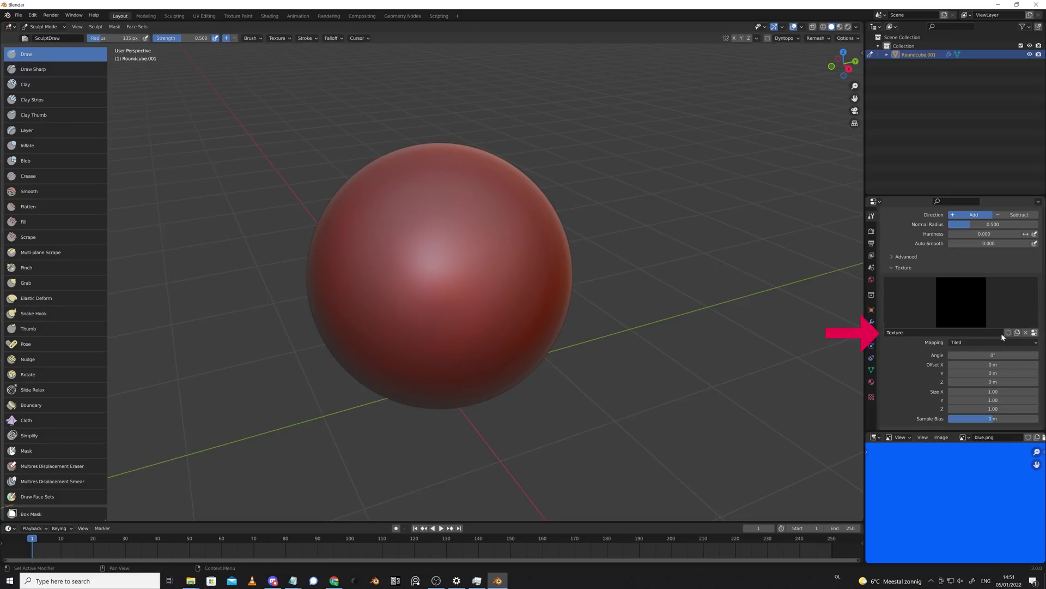
click(1034, 333)
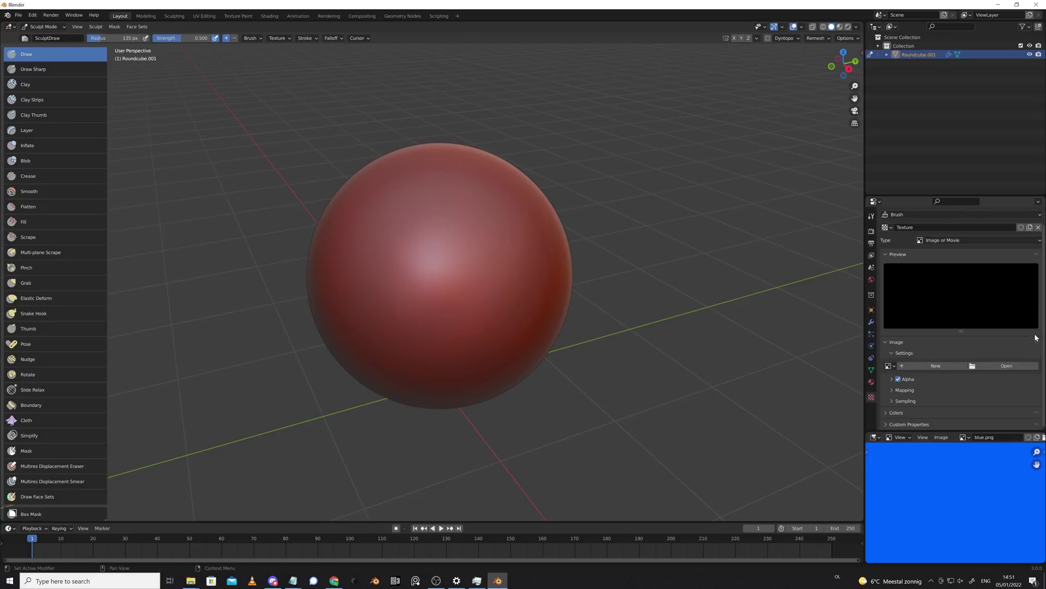
click(1016, 369)
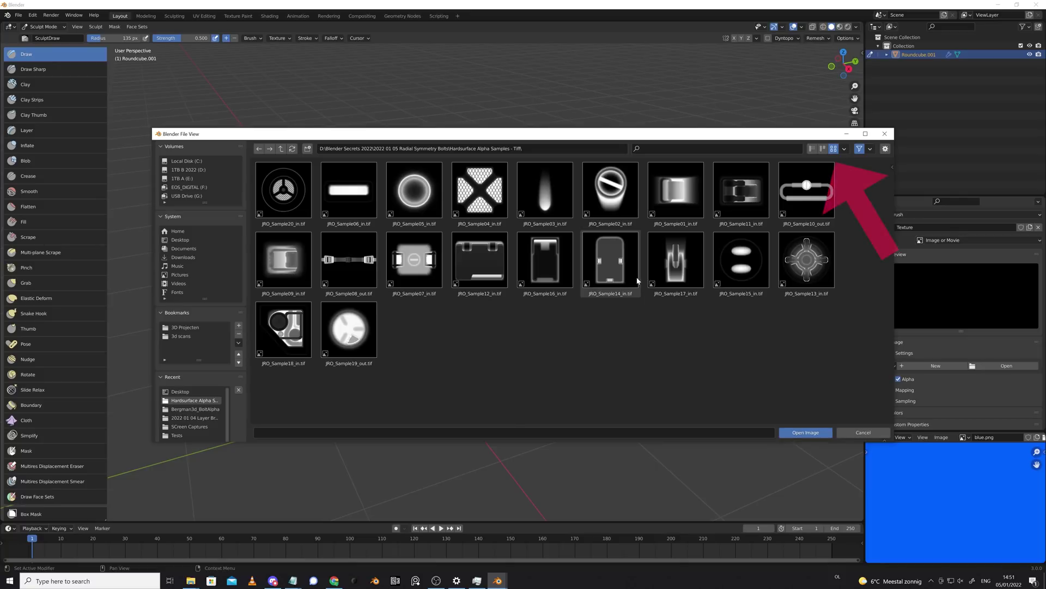
click(628, 202)
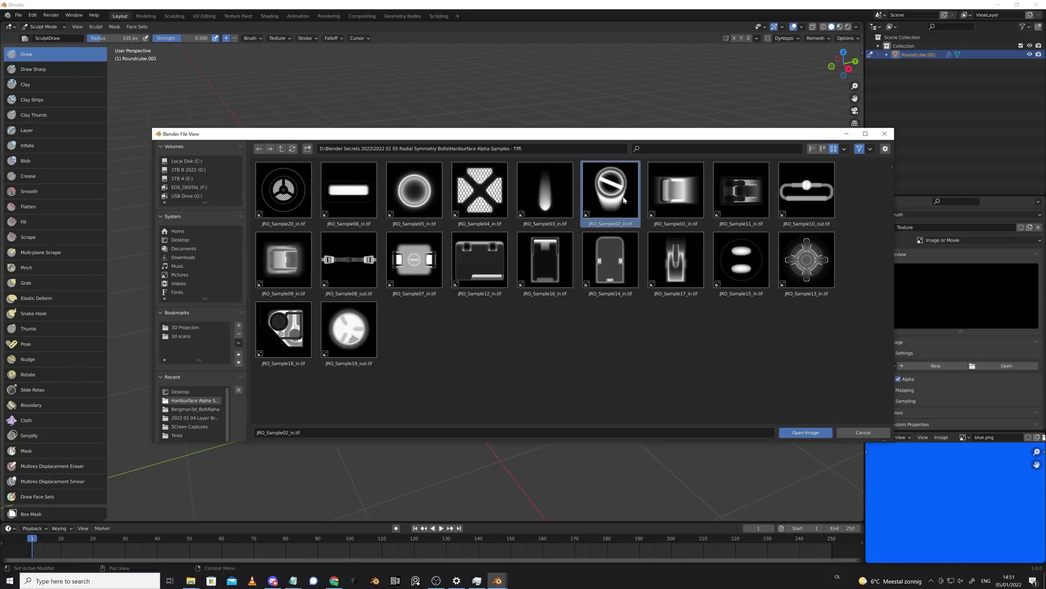
click(801, 433)
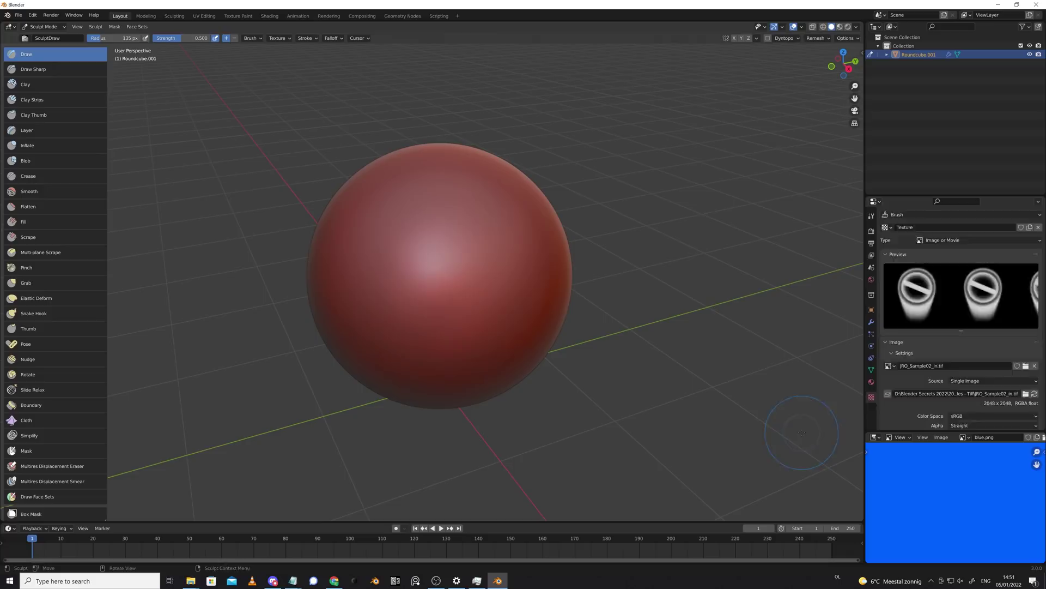
- Set the brush to Subtract with Area Plane mapping and stamp a recessed bolt
click(1014, 259)
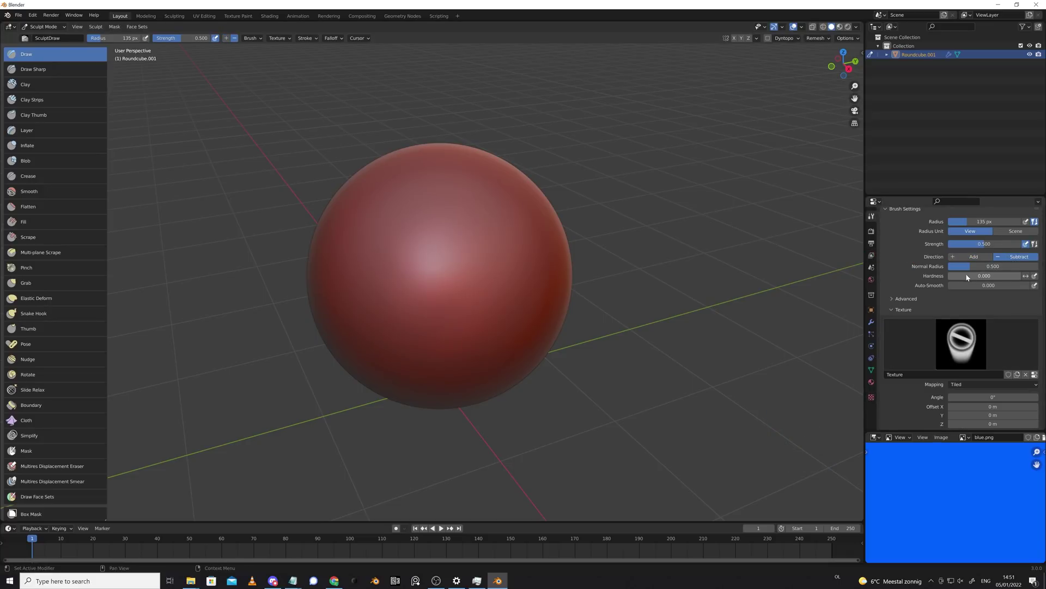
scroll(973, 279, down, 5)
click(959, 286)
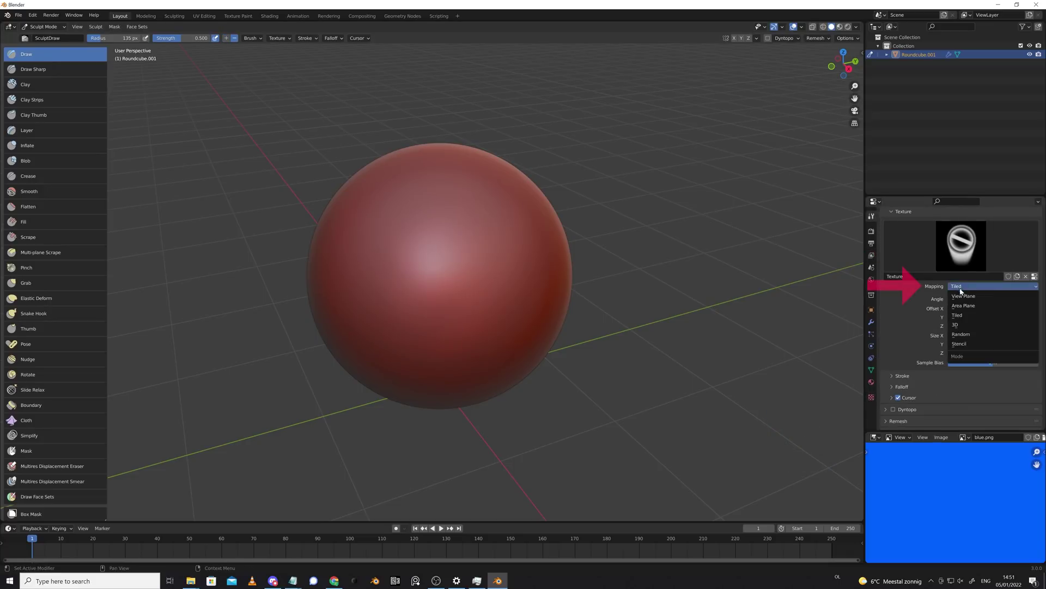
click(961, 304)
mouse_move(417, 286)
mouse_down()
mouse_move(482, 204)
mouse_move(419, 294)
mouse_move(530, 269)
mouse_up()
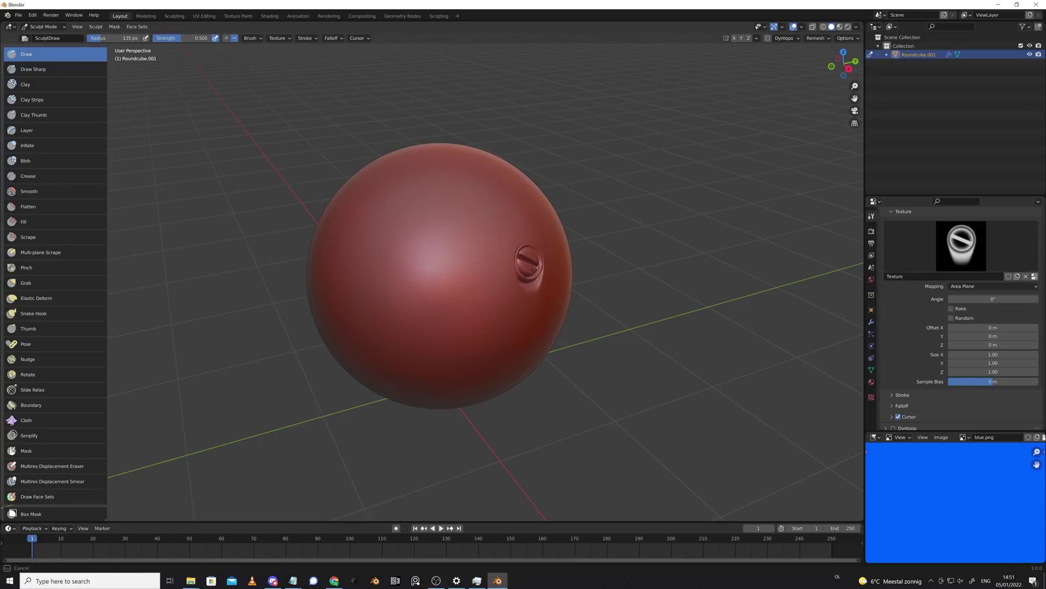
- Create a new brush texture from a hard-surface alpha TIF sample
click(1018, 280)
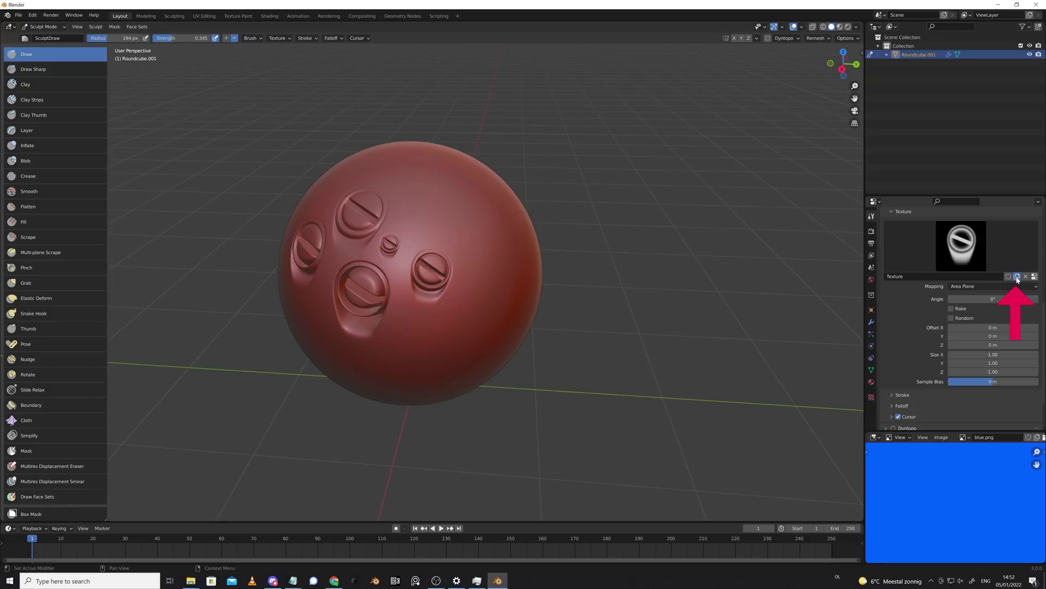
click(1035, 277)
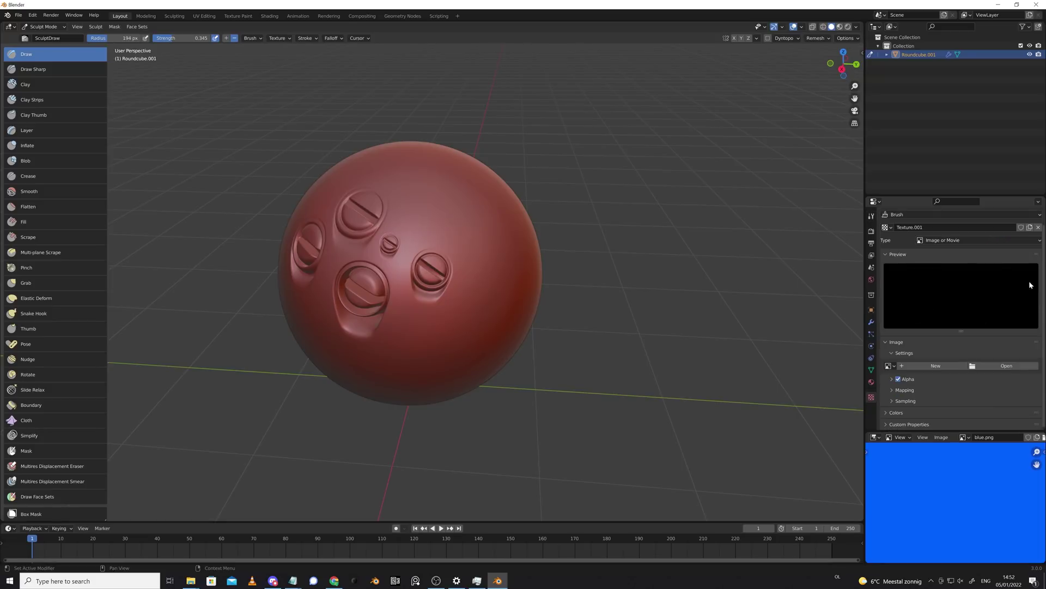
click(991, 368)
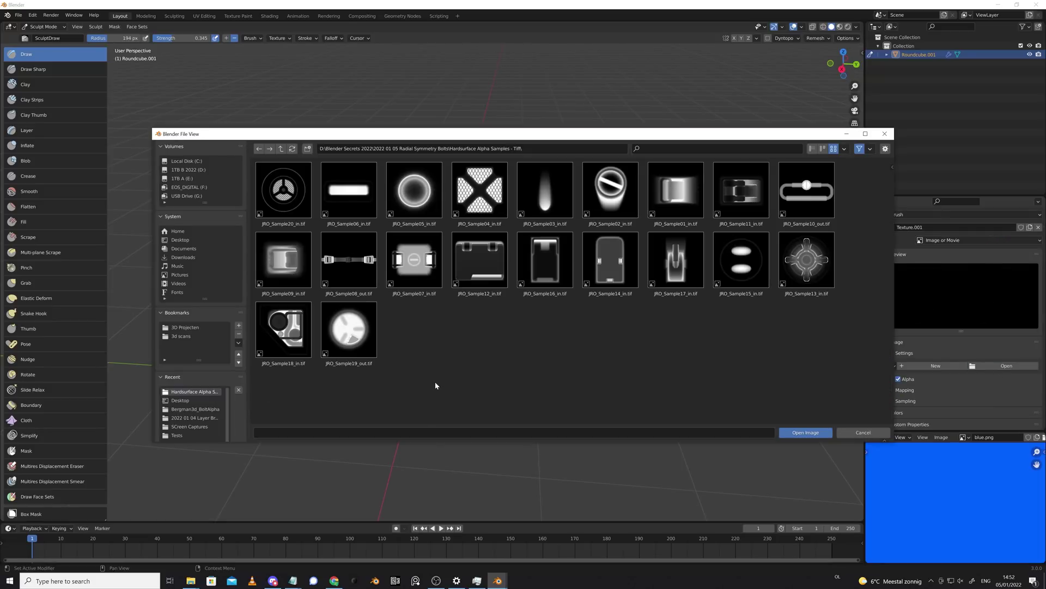
double_click(741, 190)
click(871, 231)
scroll(920, 344, down, 2)
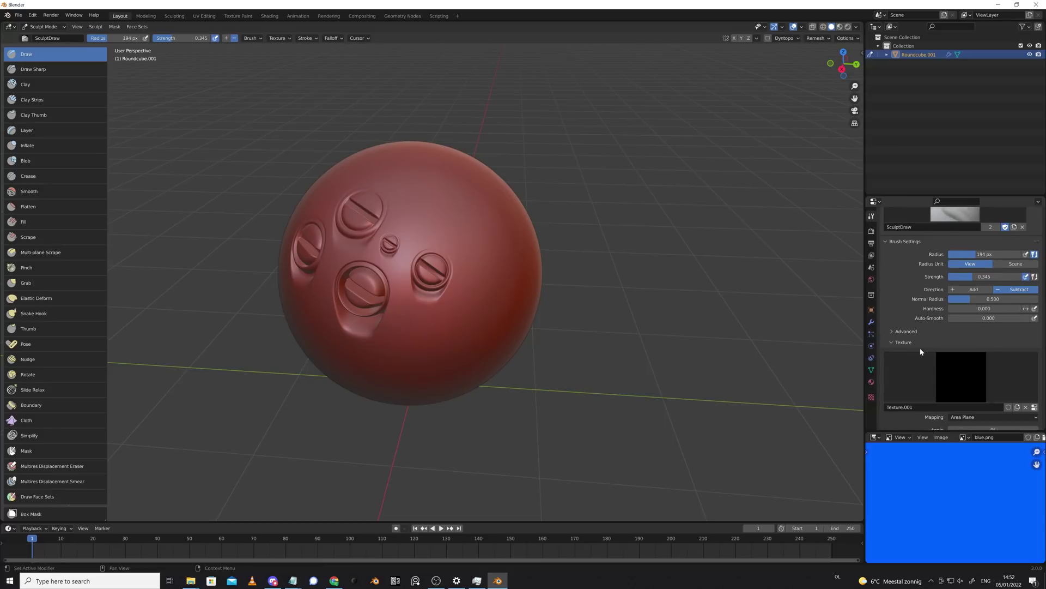
scroll(920, 343, down, 1)
scroll(920, 344, down, 2)
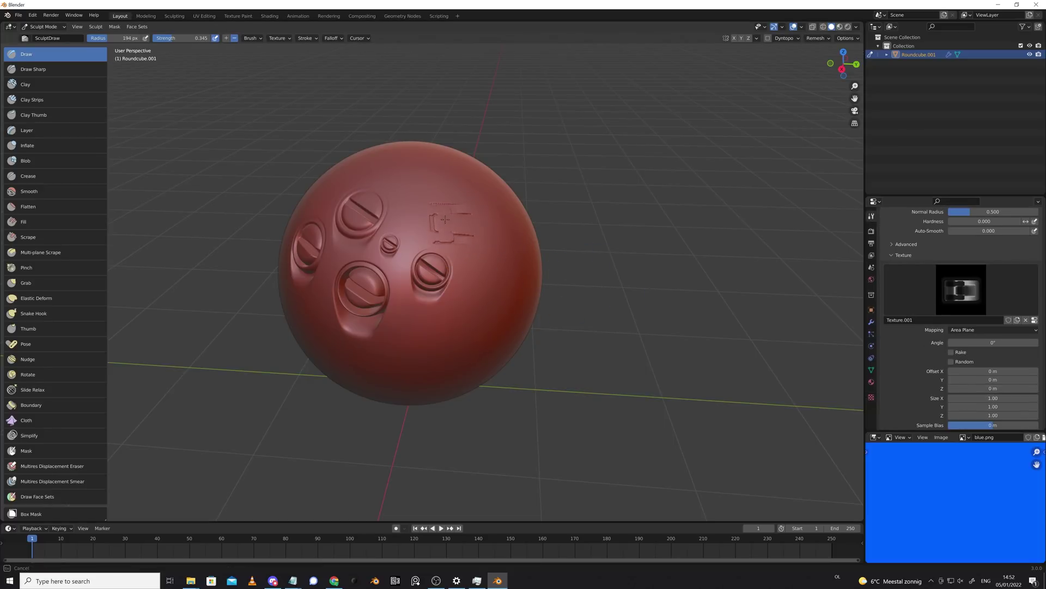
- Raise the brush strength and stamp the new alpha detail onto the sphere
key(shift+f)
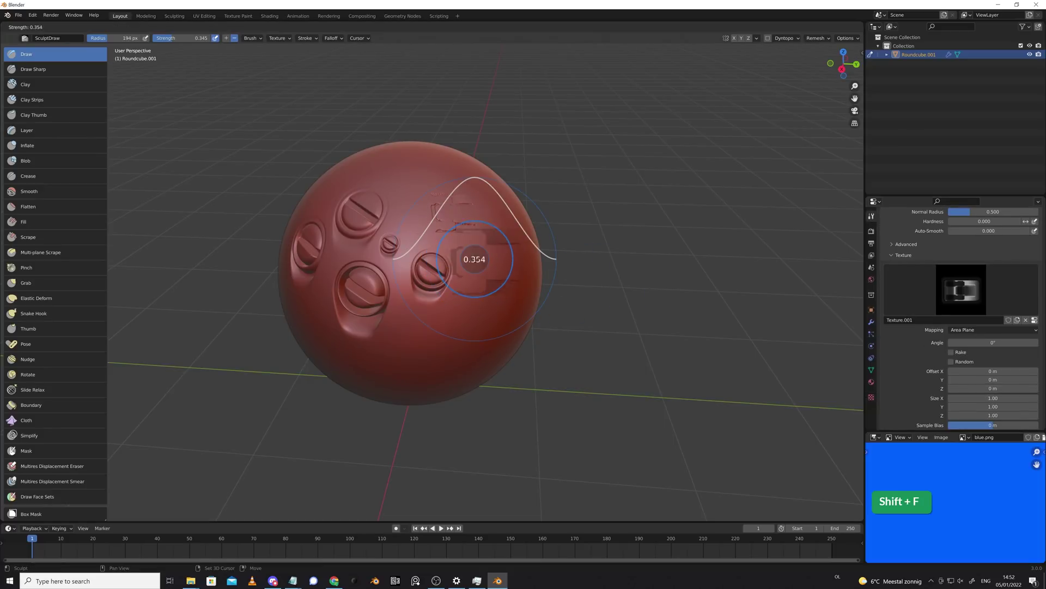
click(517, 257)
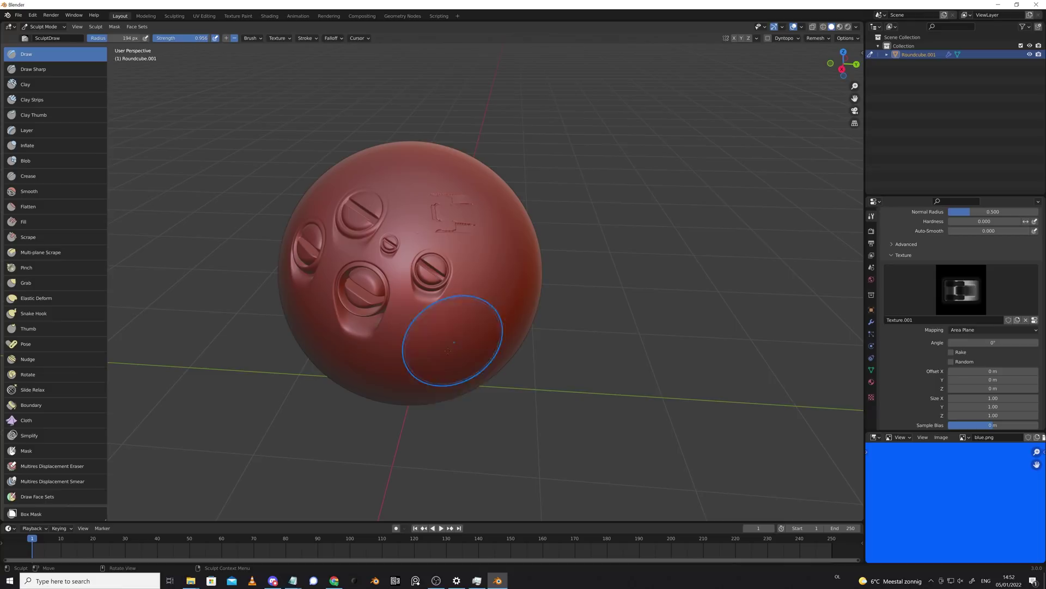
mouse_move(433, 346)
mouse_down()
mouse_move(483, 299)
mouse_move(488, 267)
mouse_up()
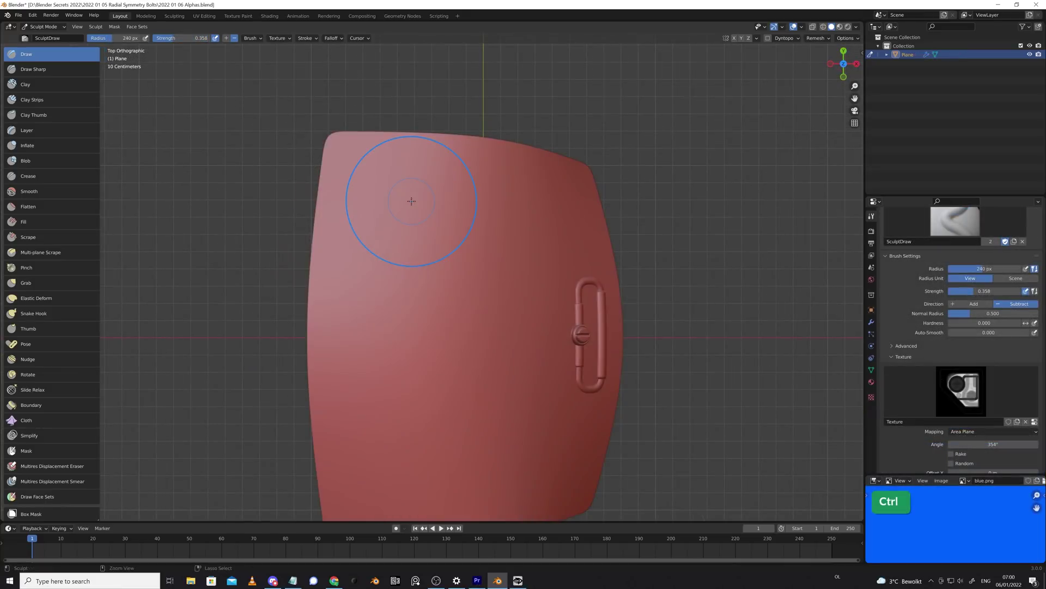
- Rotate the brush texture angle and place a test alpha stamp on the plate
key(ctrl+f)
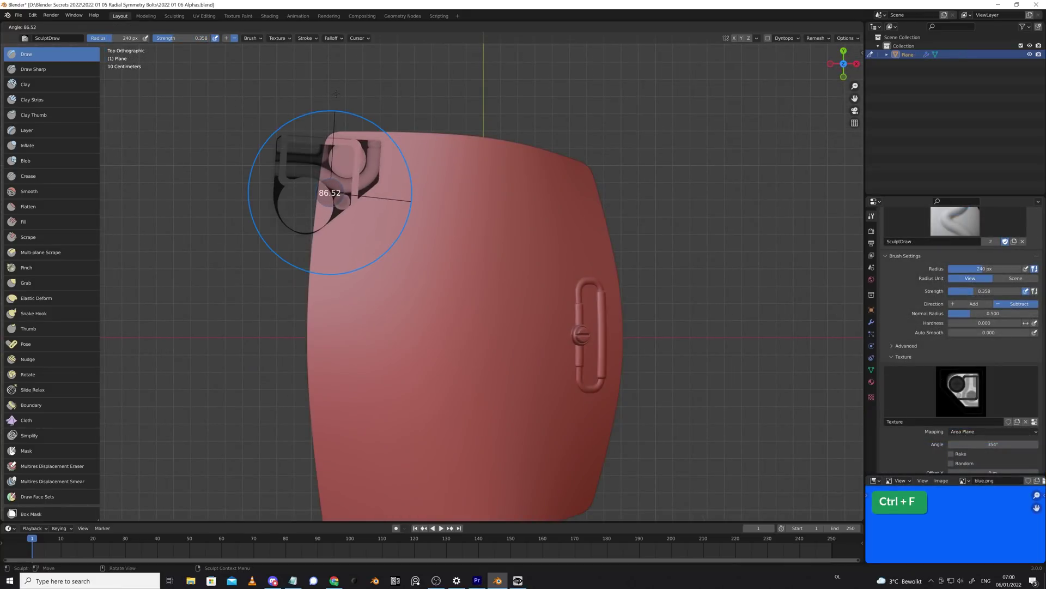
click(334, 93)
drag(368, 184, 398, 194)
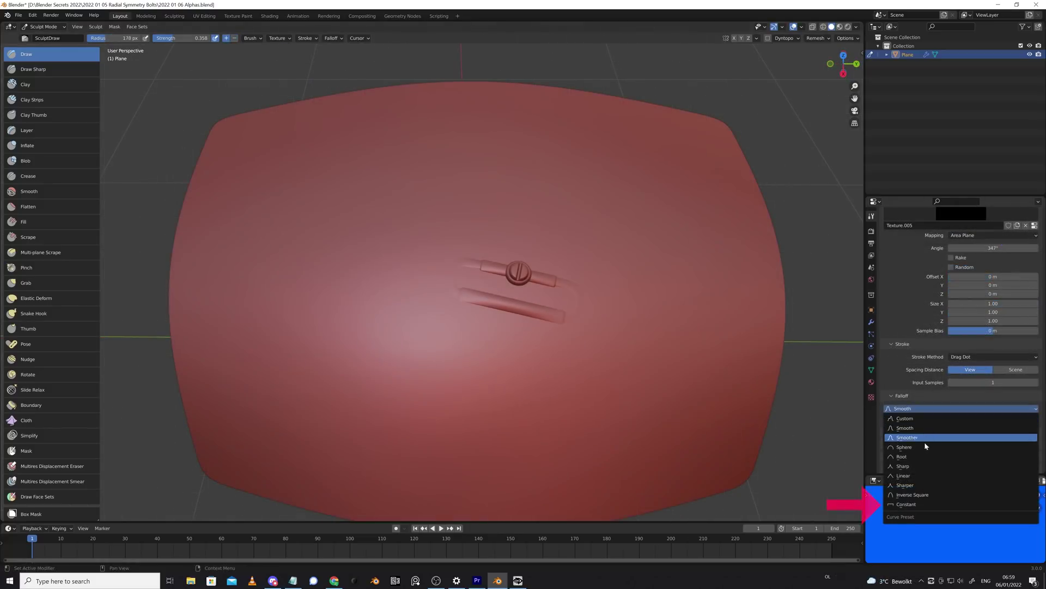
- With Constant falloff, stamp the mirrored upper-left detail and restamp it smaller
click(949, 506)
drag(521, 297, 502, 345)
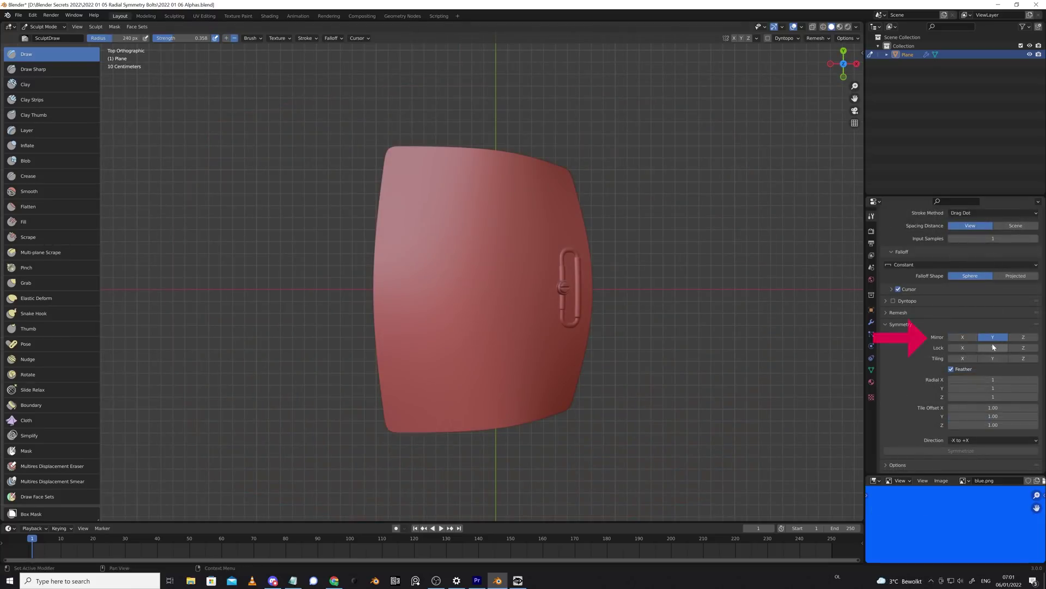
drag(421, 191, 442, 208)
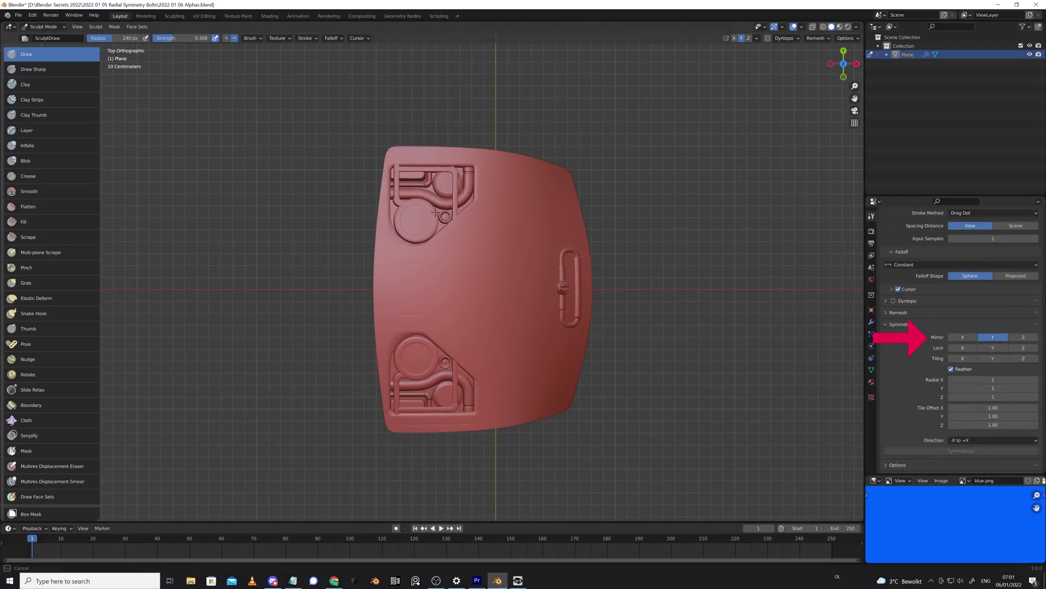
key(ctrl+z)
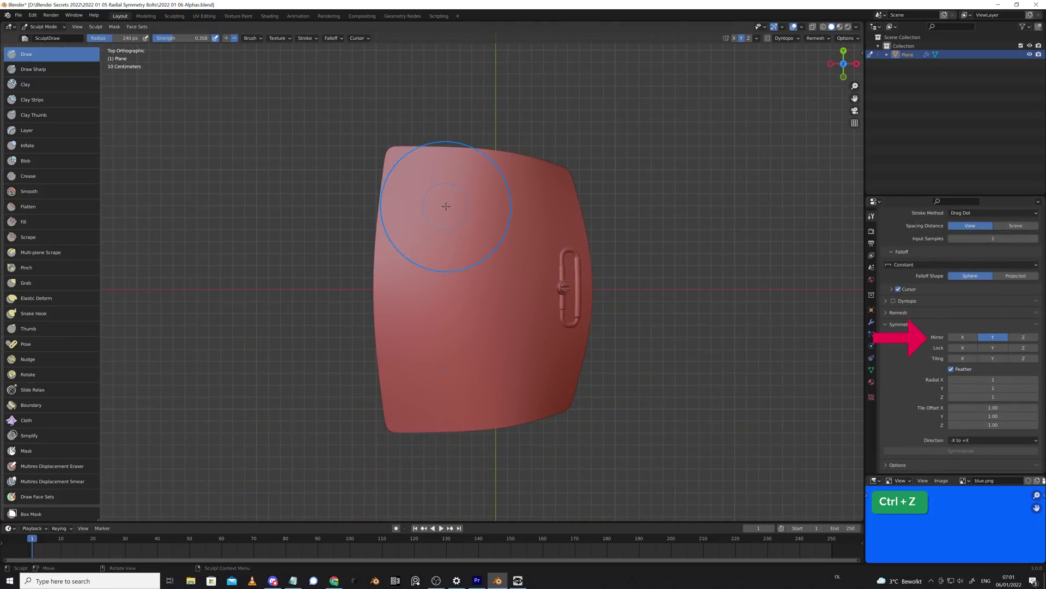
mouse_move(446, 203)
mouse_down()
mouse_move(421, 189)
mouse_move(432, 187)
mouse_up()
key(ctrl+z)
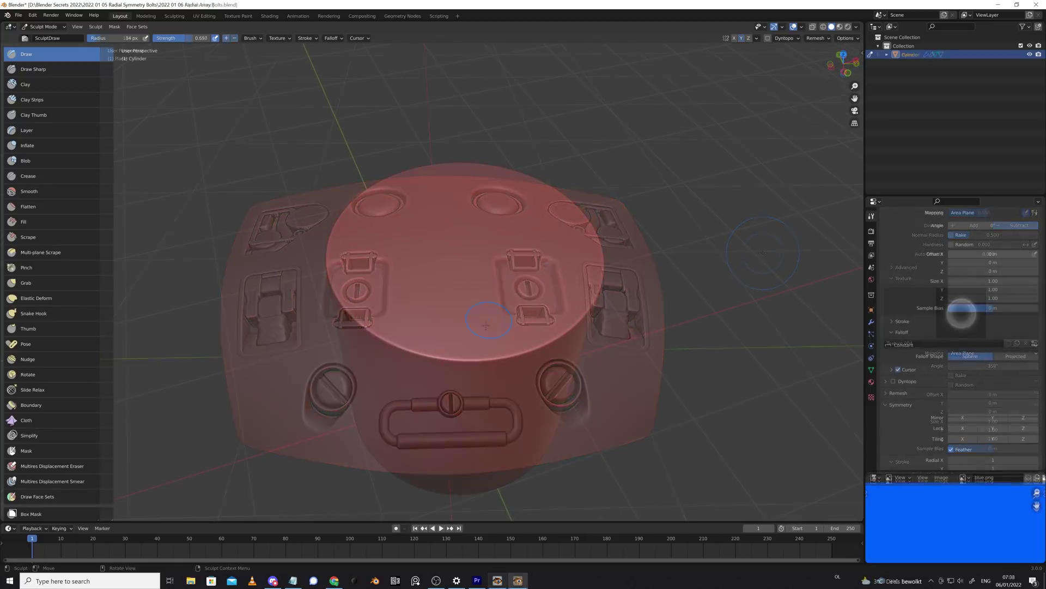
- Set Radial Z symmetry to 6 and stamp six bolts around the cylinder top
click(558, 288)
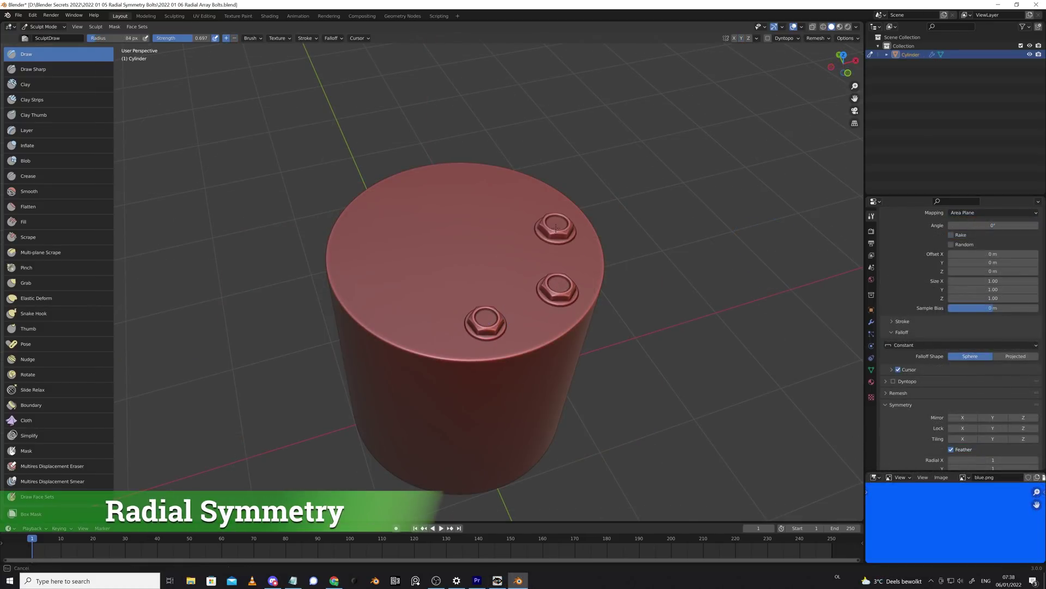
click(395, 209)
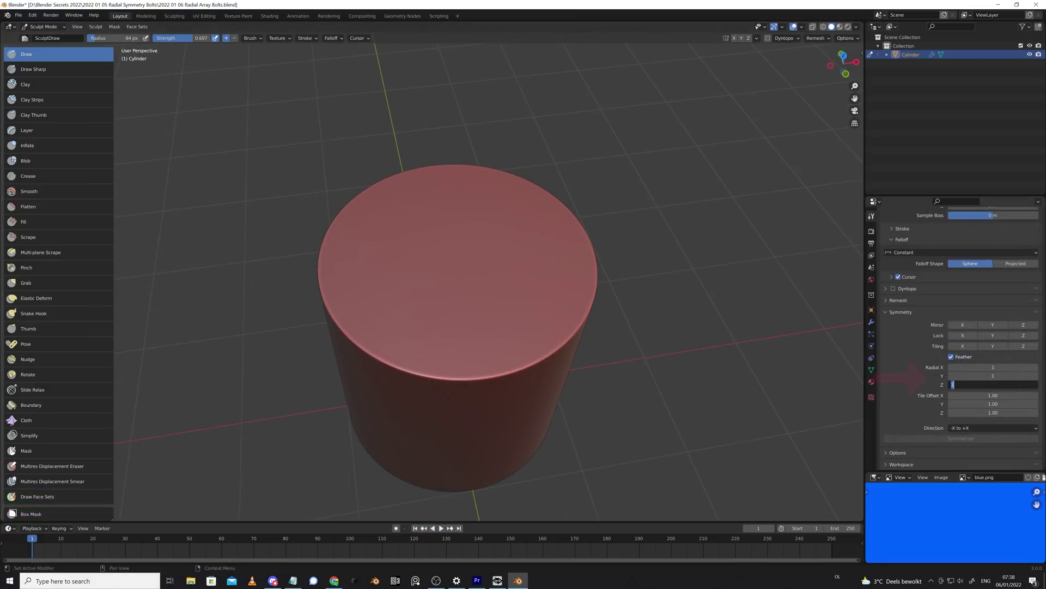
text(8)
key(Return)
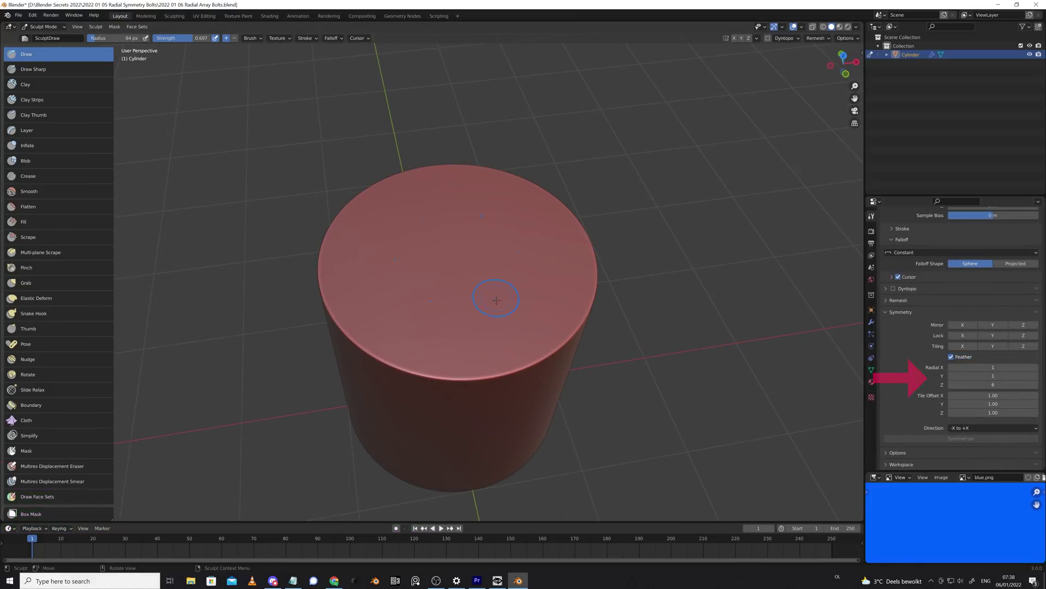
drag(496, 300, 490, 334)
middle_drag(700, 300, 670, 303)
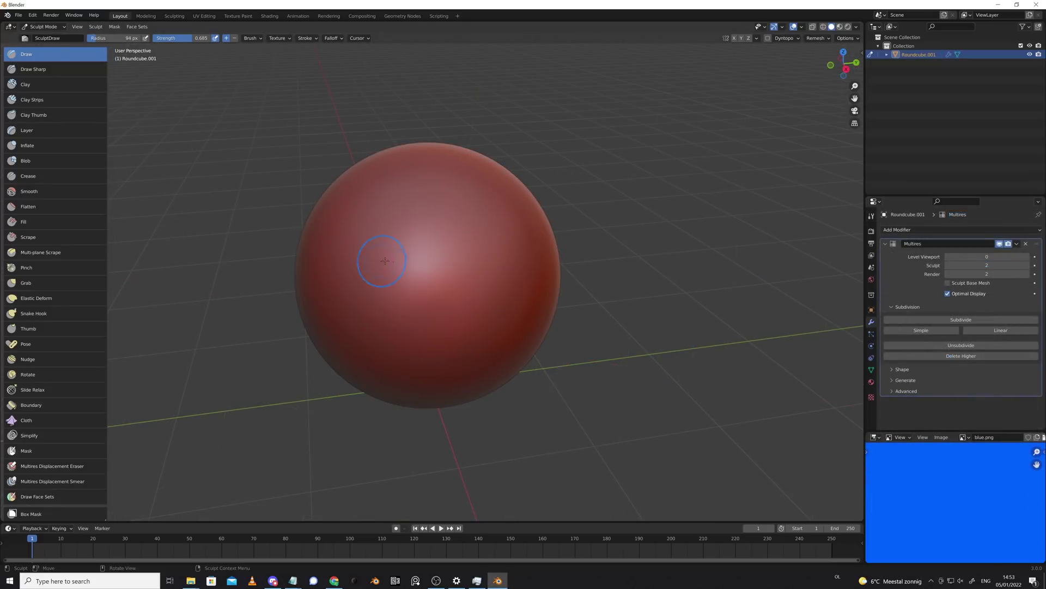
- Switch to Drag Dot strokes and undo a test bump on the sphere
key(e)
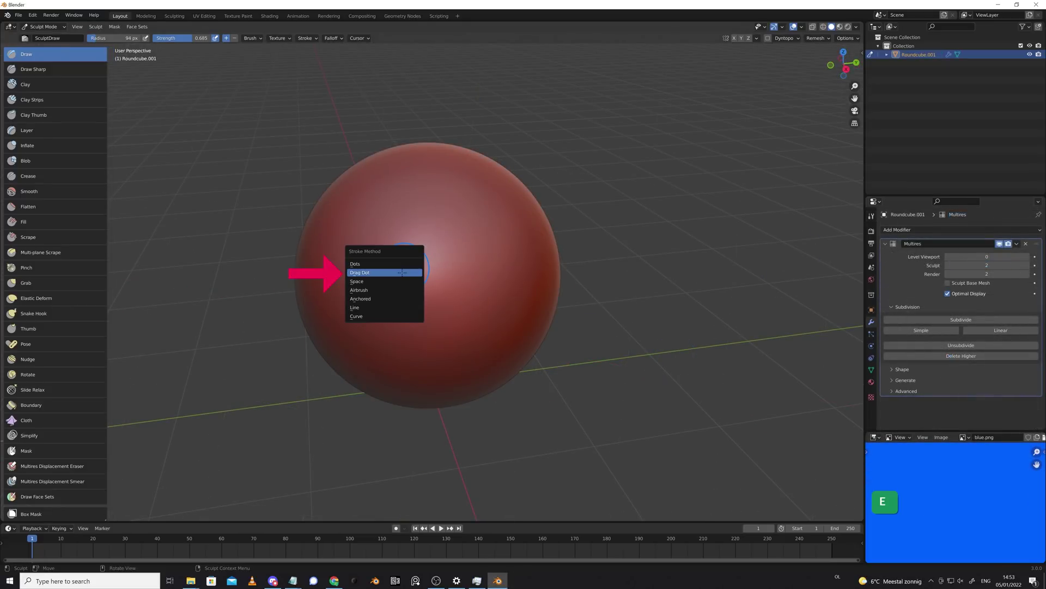
click(402, 273)
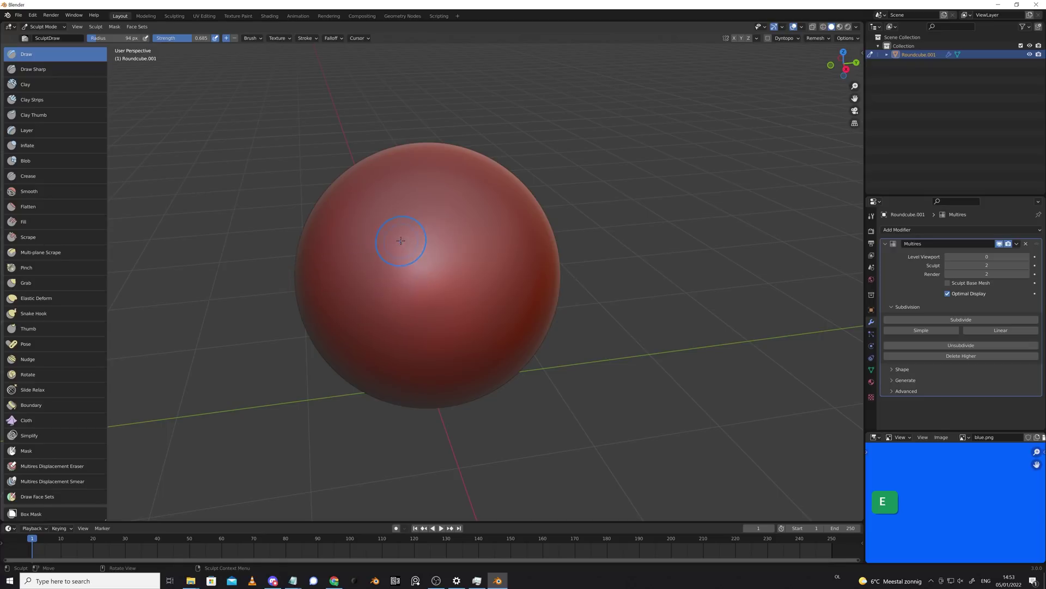
drag(402, 241, 431, 253)
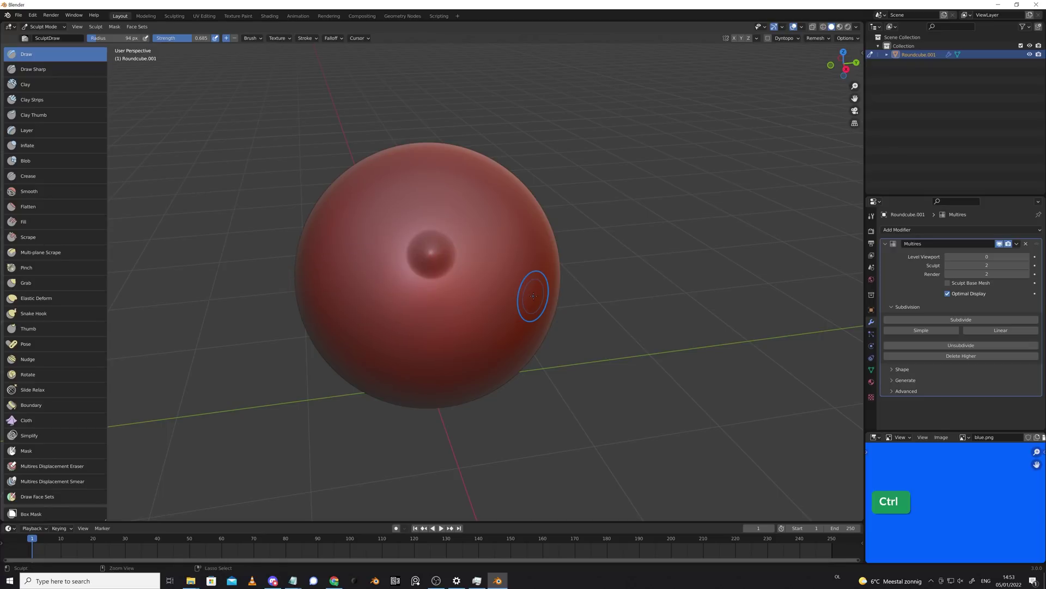
key(ctrl+z)
- Set Radial X symmetry to 5, adjust Radial Z, and sculpt radially repeated bumps
click(870, 216)
scroll(901, 348, down, 5)
scroll(902, 348, down, 5)
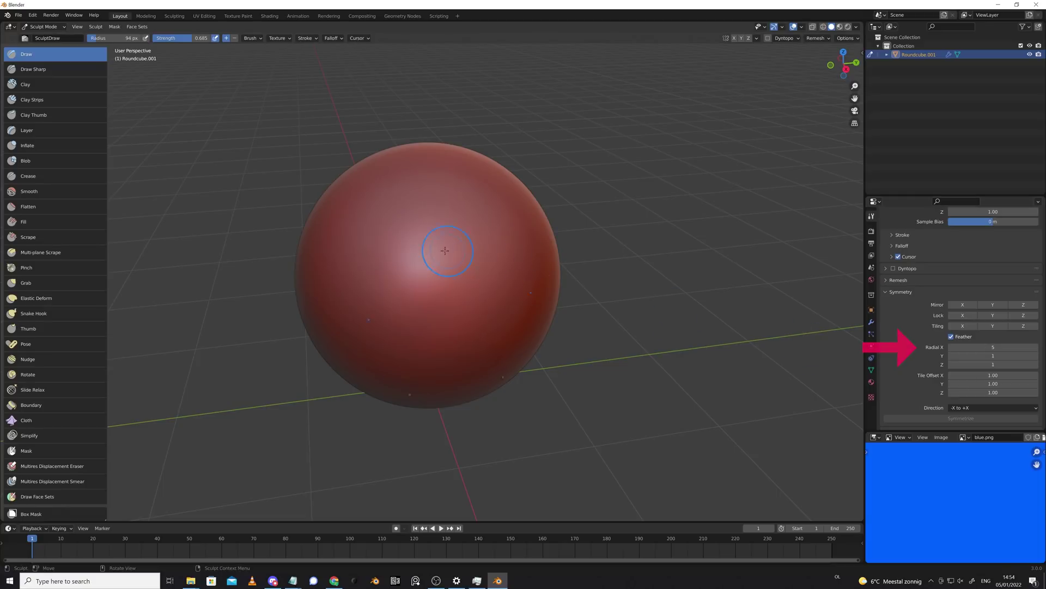
mouse_move(439, 283)
mouse_down()
mouse_move(385, 248)
mouse_move(429, 303)
mouse_up()
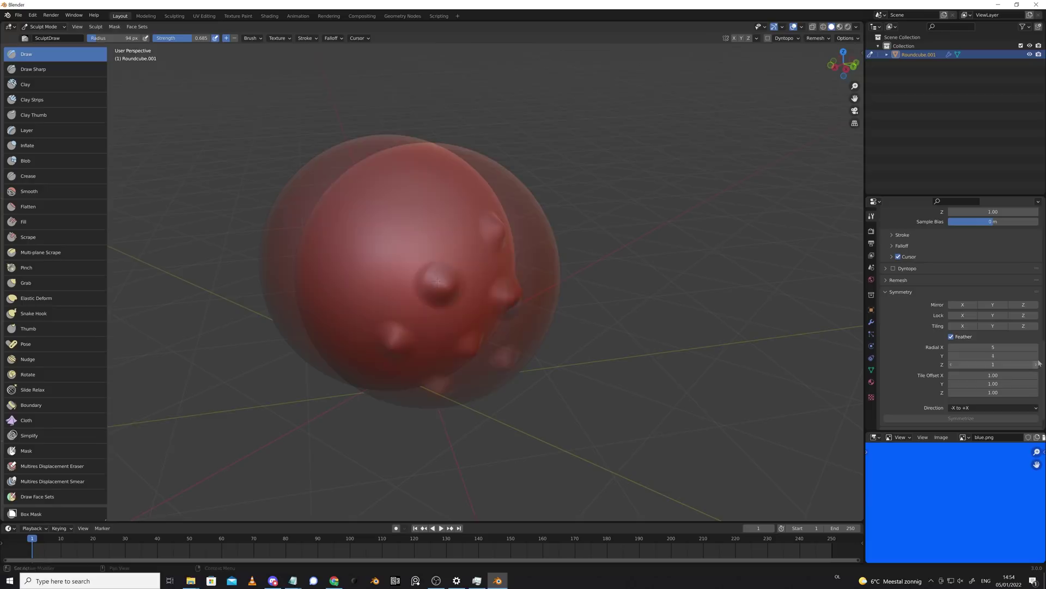
click(1036, 364)
middle_drag(491, 262, 378, 232)
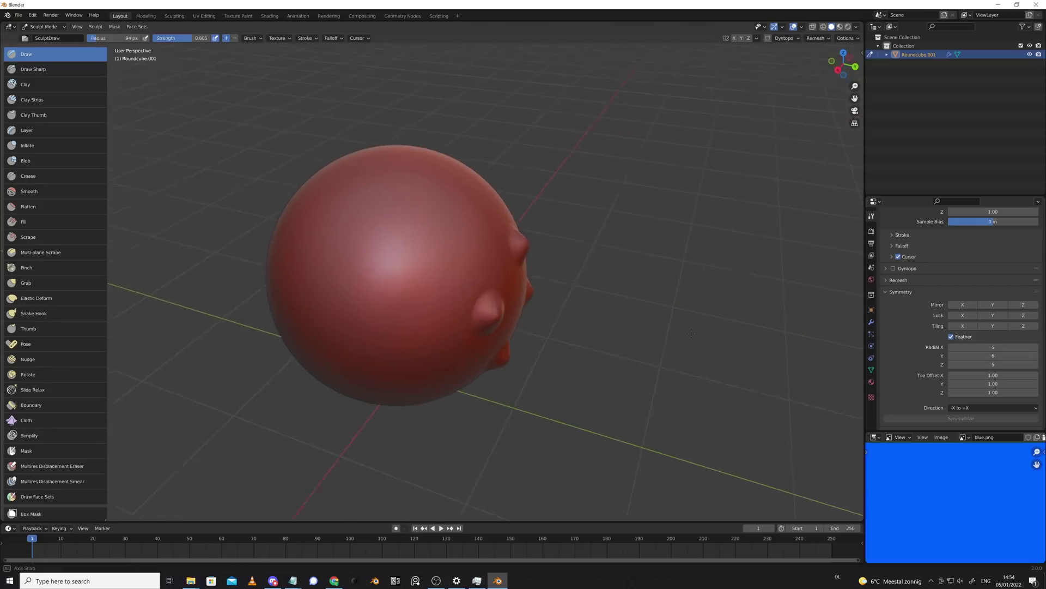
drag(371, 233, 367, 258)
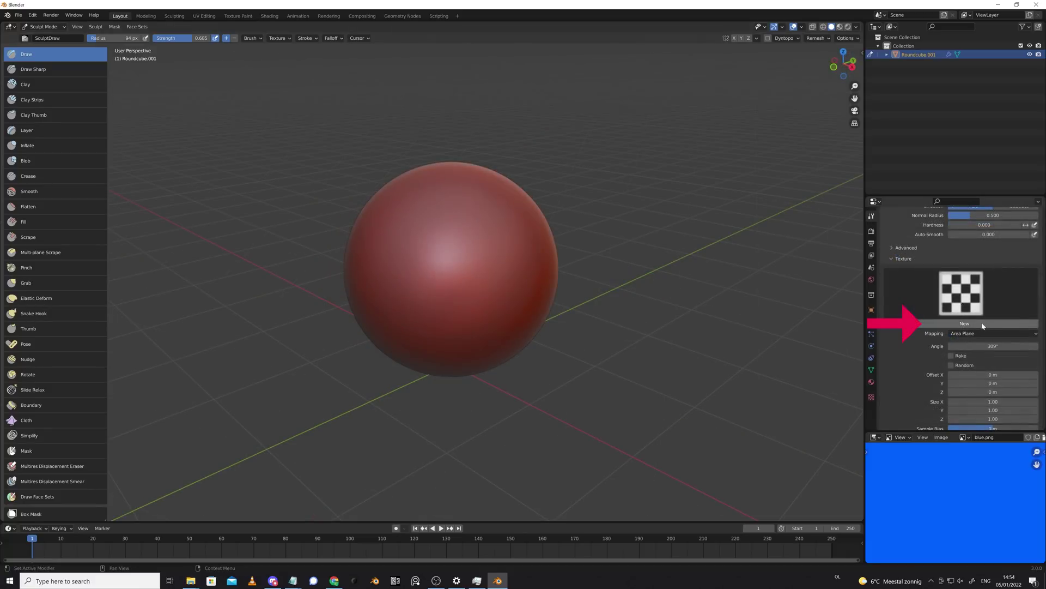
- Create a new Draw brush texture using the KbBolts20_Alpha.png bolt alpha image
click(984, 324)
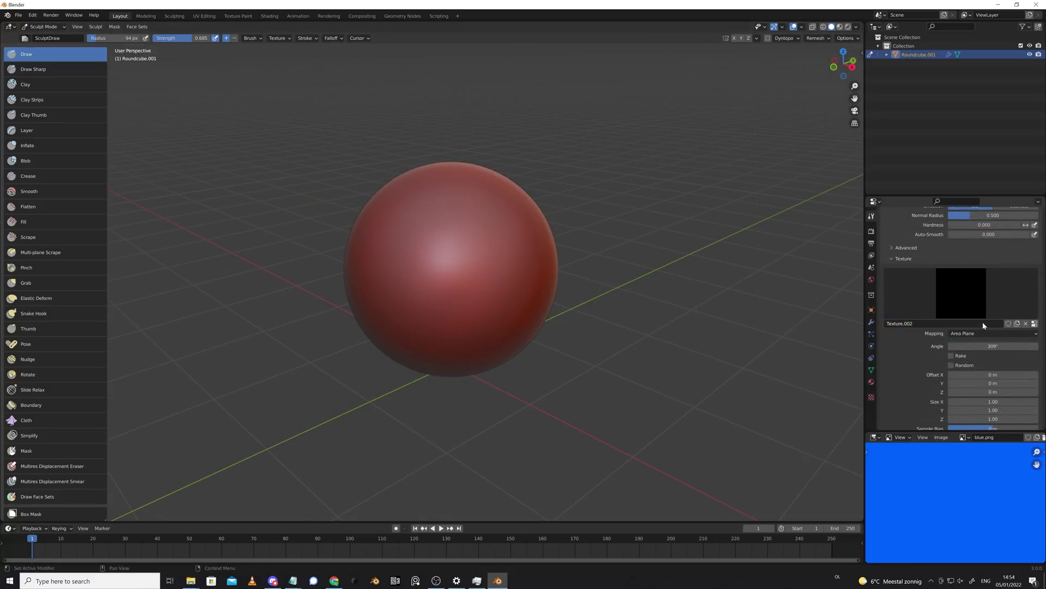
click(1034, 325)
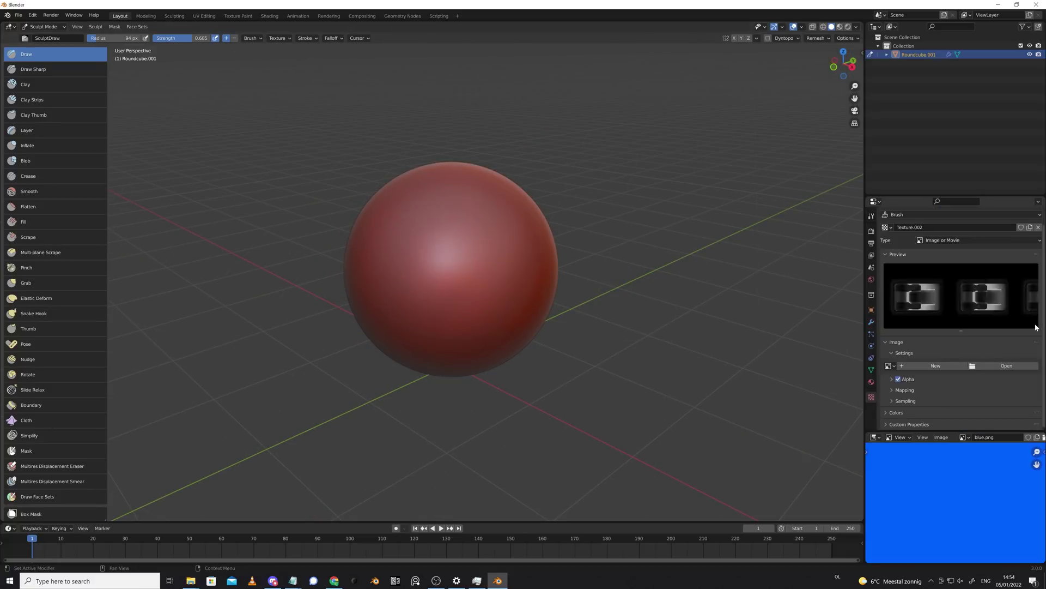
click(1007, 366)
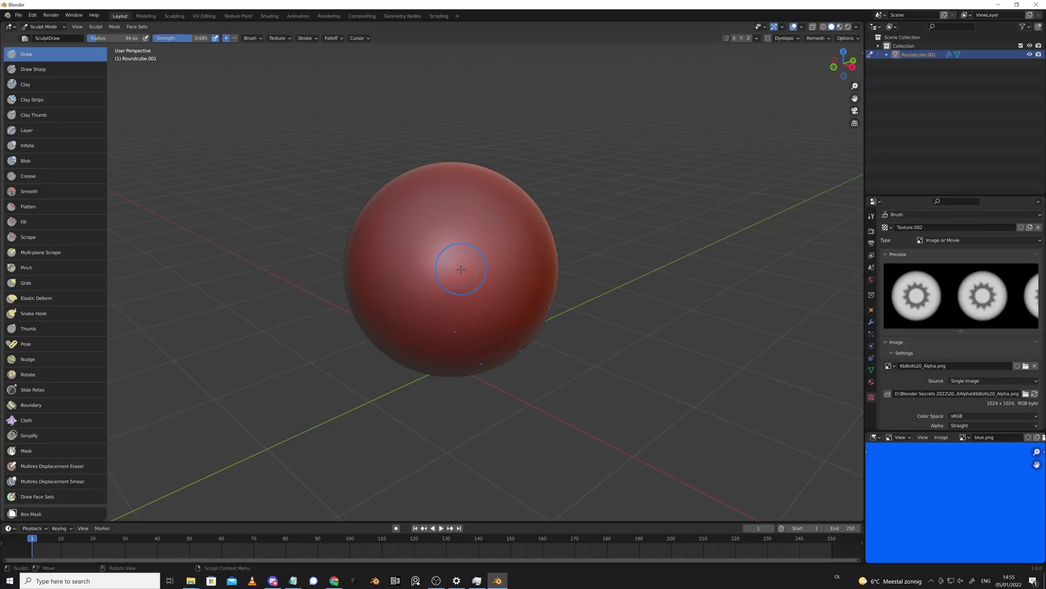
click(460, 269)
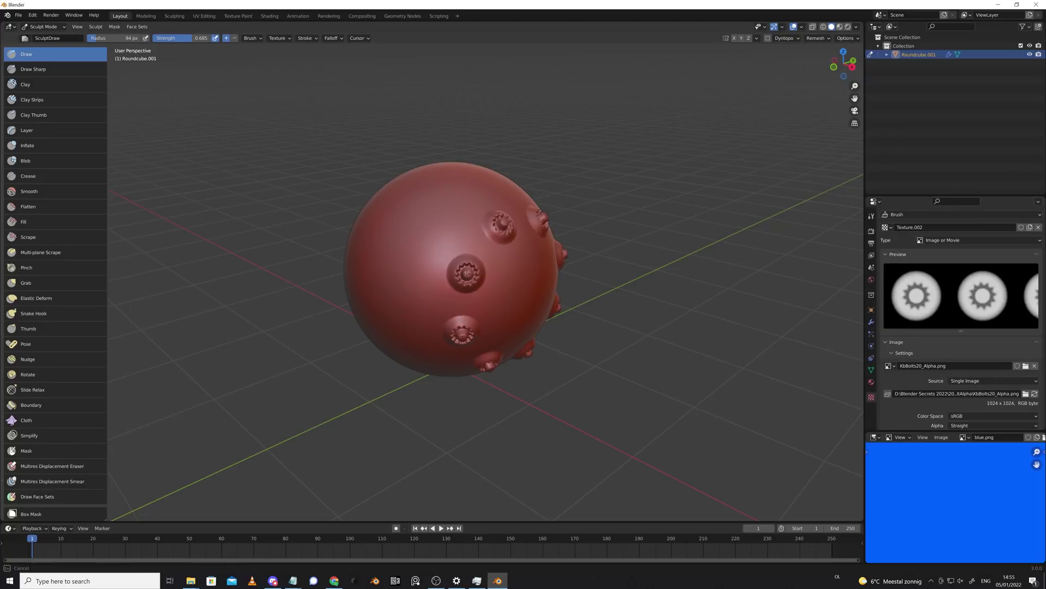
click(872, 215)
scroll(948, 325, down, 4)
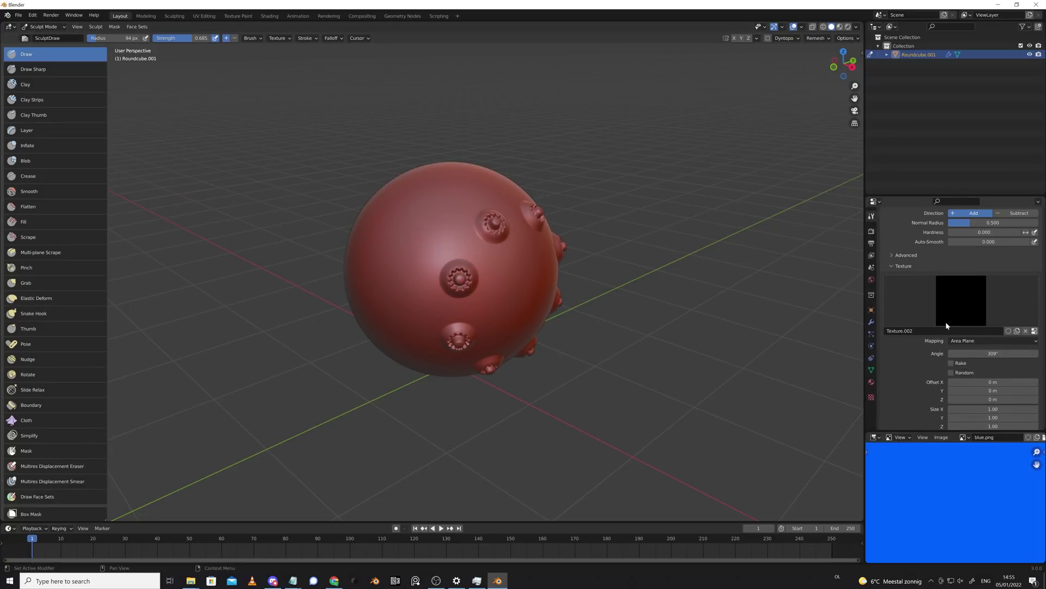
scroll(960, 317, down, 2)
- Adjust the bolt texture's mapping option and orbit closer to inspect the six-bolt ring
click(980, 295)
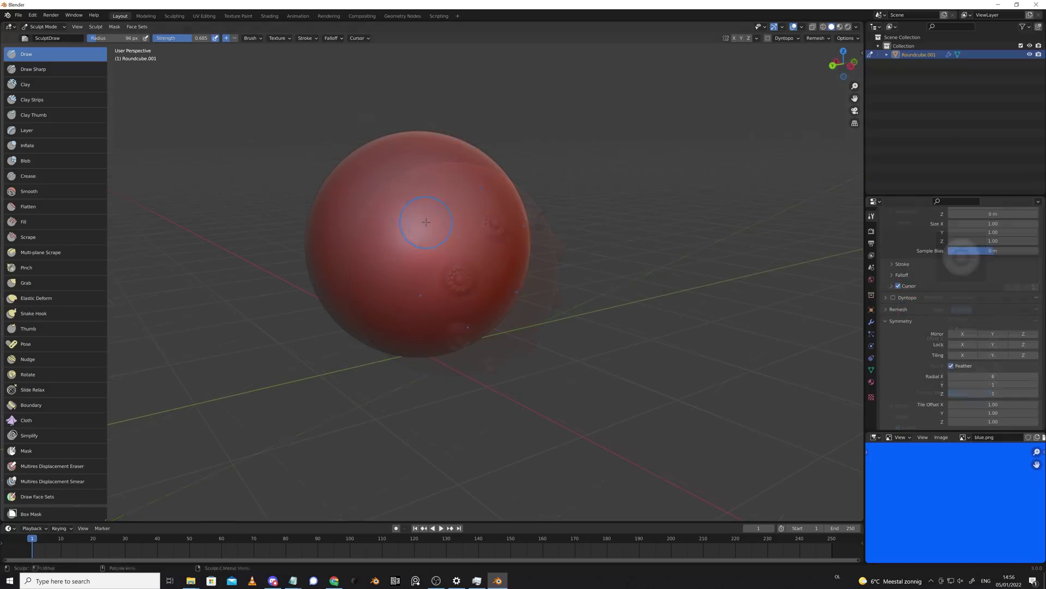
scroll(491, 246, up, 3)
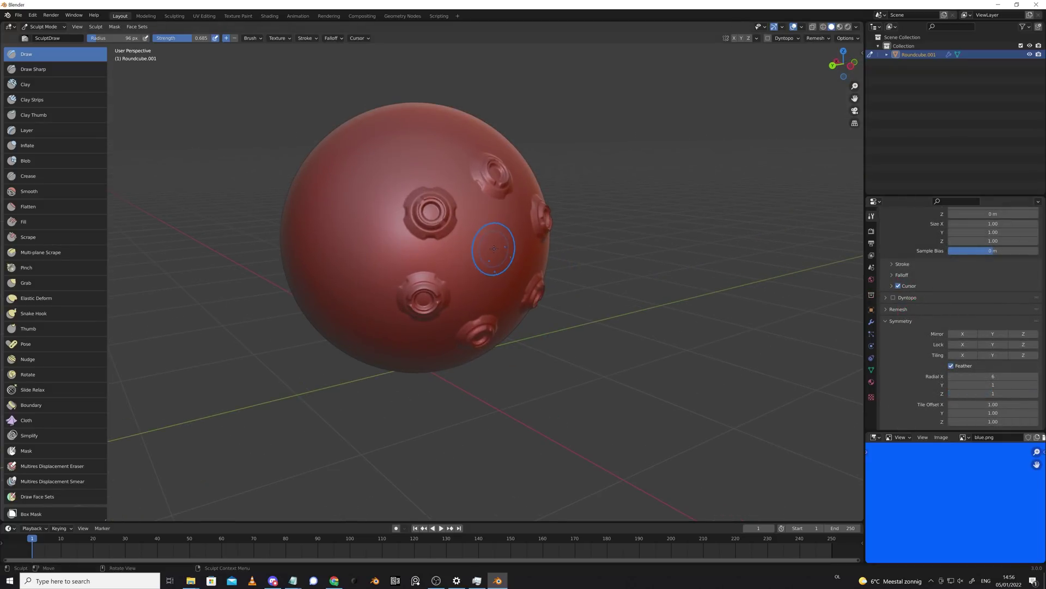
middle_drag(491, 245, 640, 325)
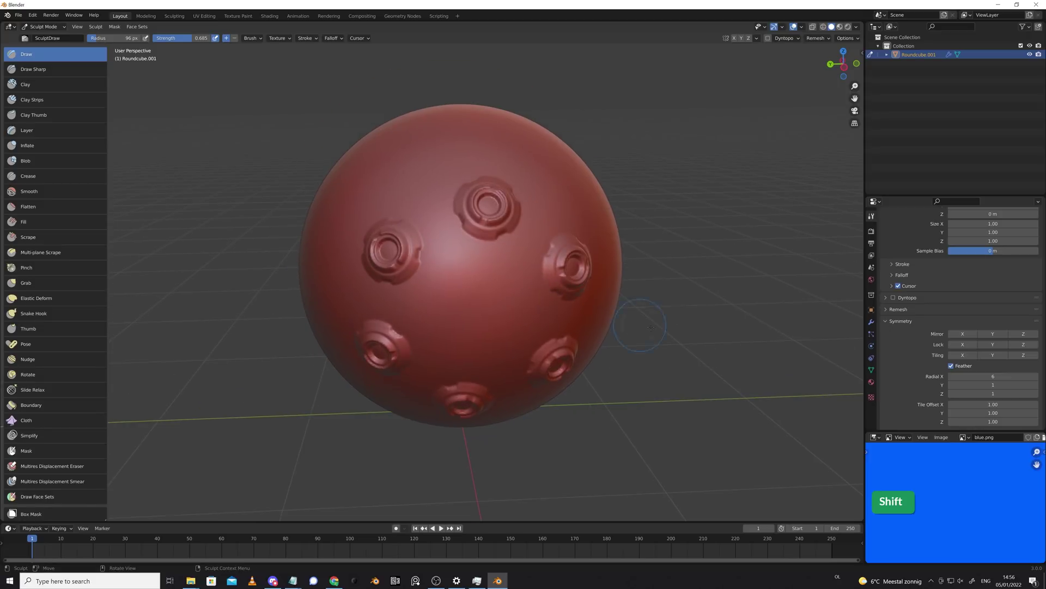